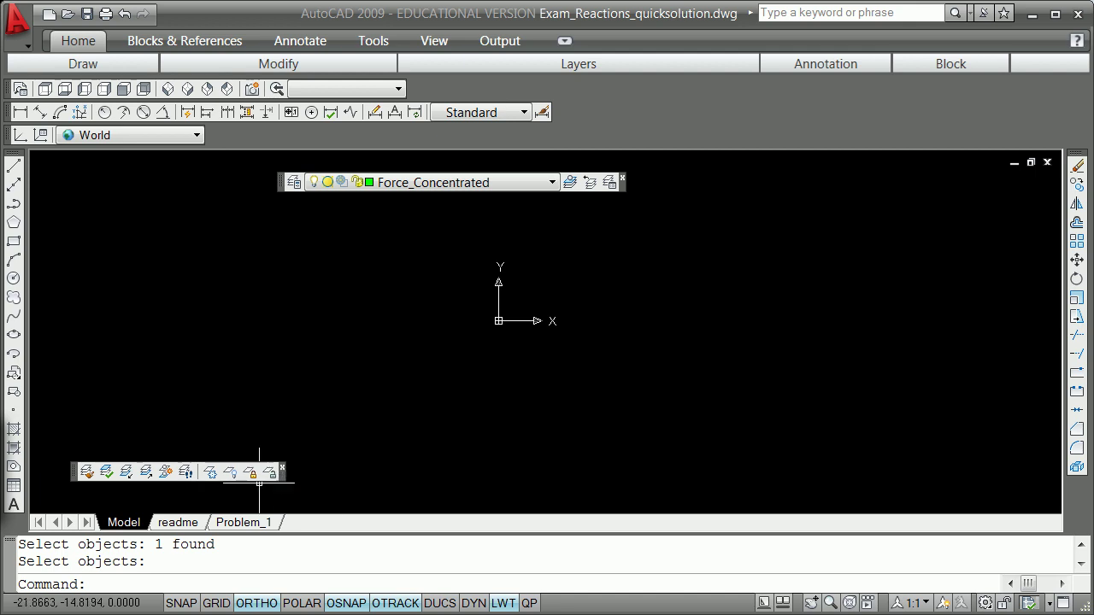
Step: Close both floating layer toolbars and open the list of external references with the xref command
left_click(282, 466)
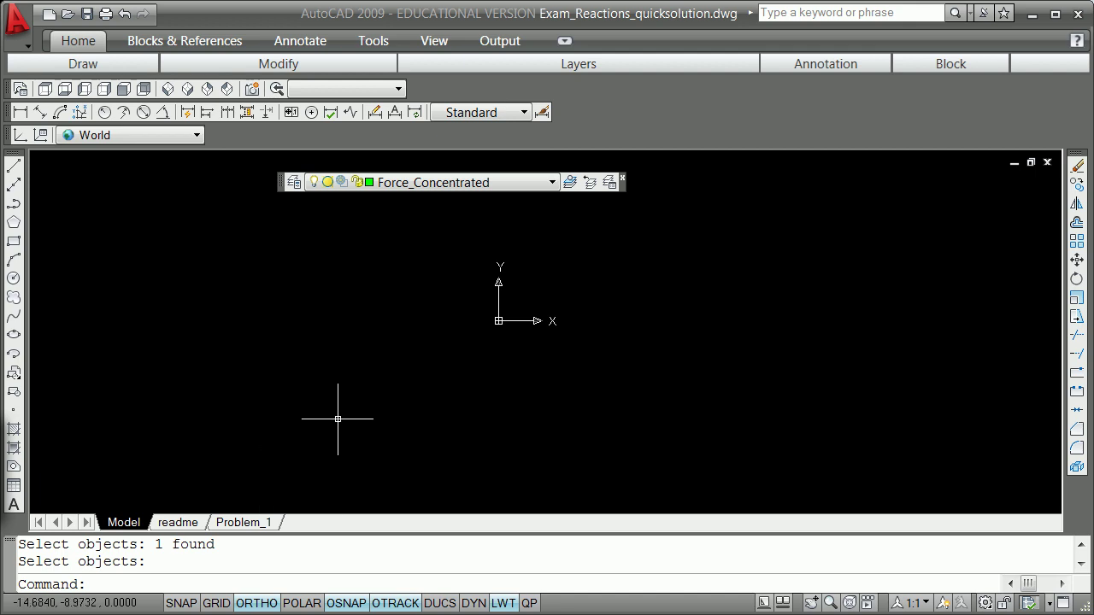
left_click(624, 178)
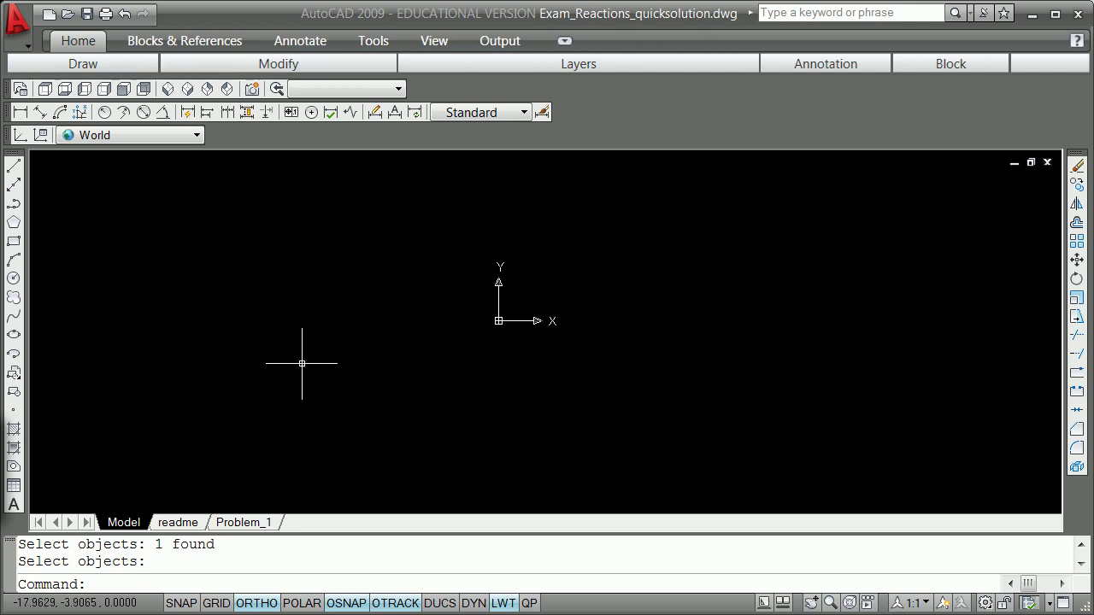
type("xref")
key("Return")
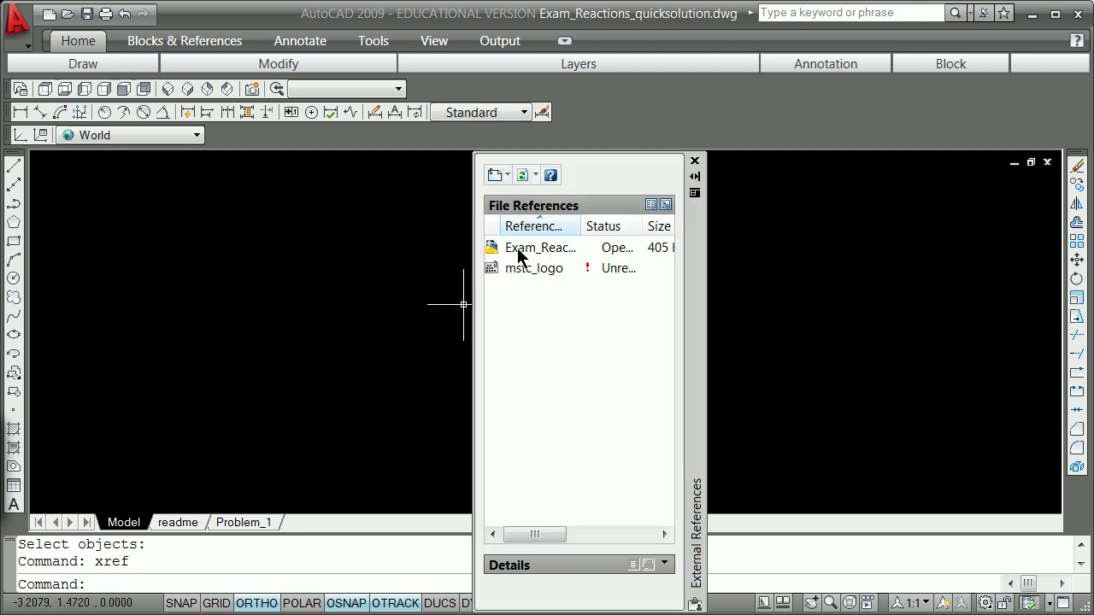
Step: Attach Exam_Reactions.dwg as an external reference at scale 1.00, insert it in the empty drawing area and close the references list
left_click(507, 173)
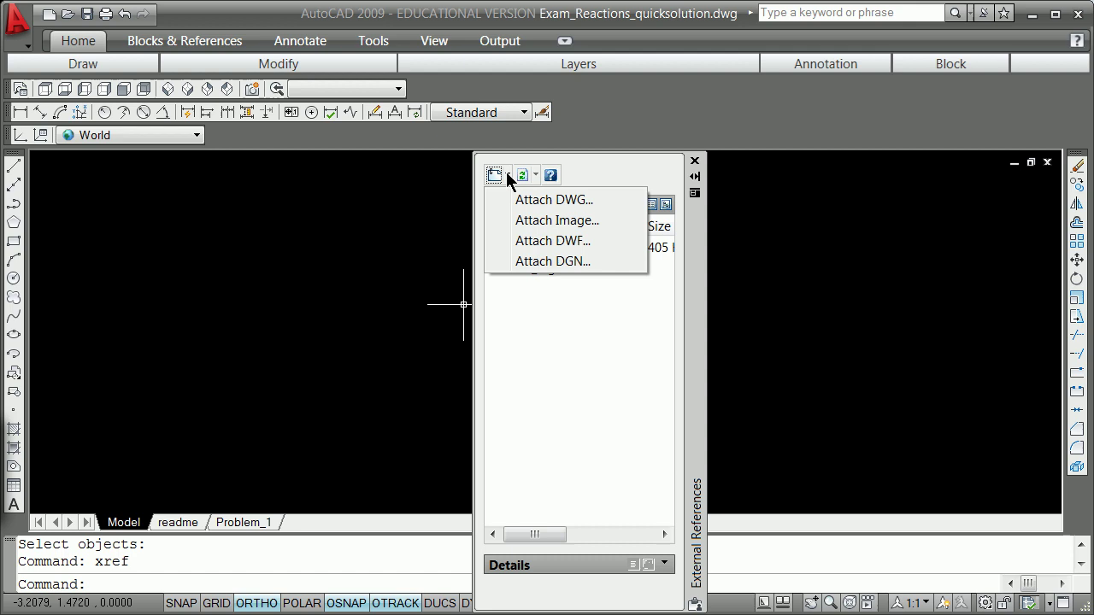
left_click(527, 199)
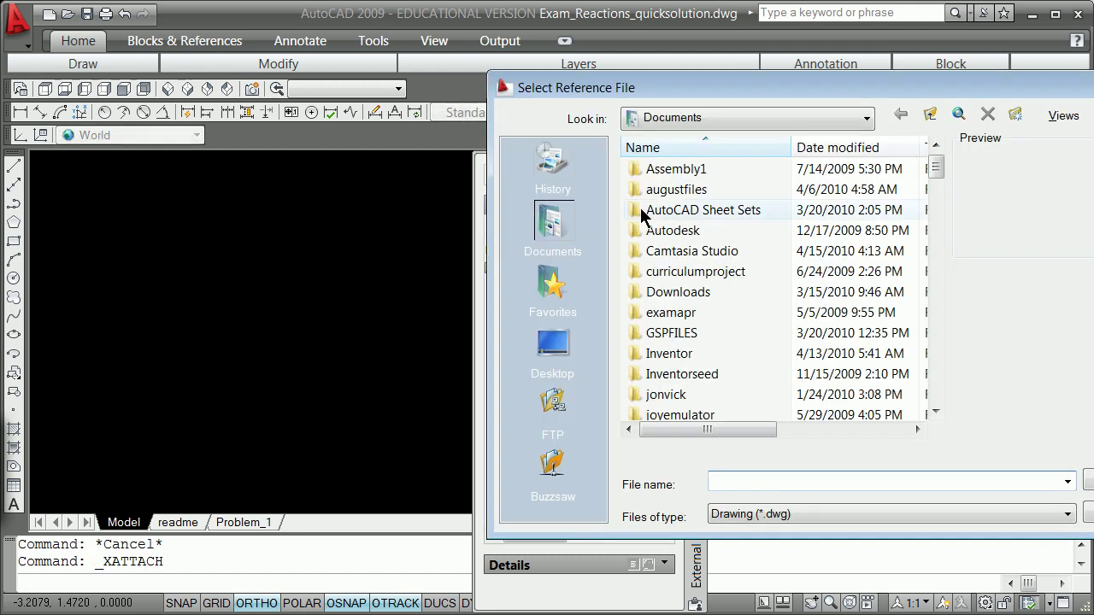
left_click_drag(935, 173, 947, 279)
left_click(734, 214)
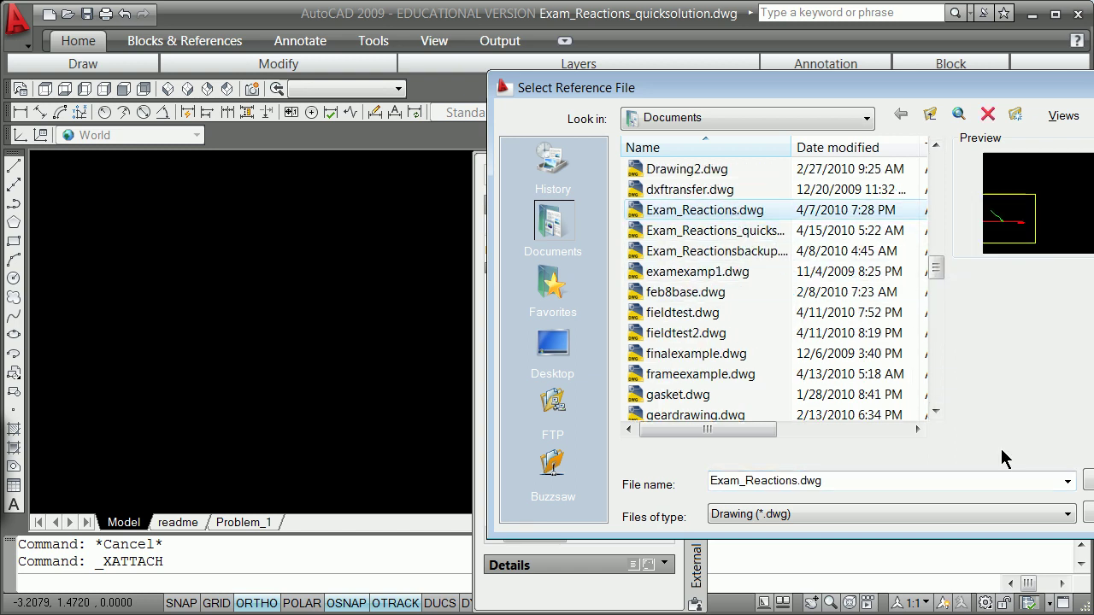
left_click(1088, 480)
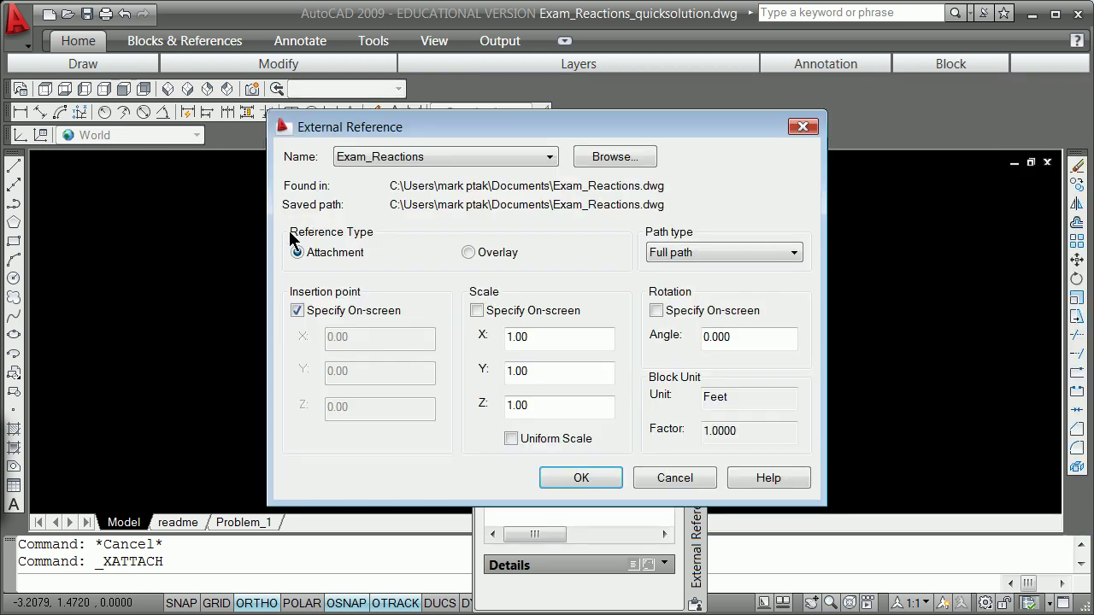
left_click(580, 480)
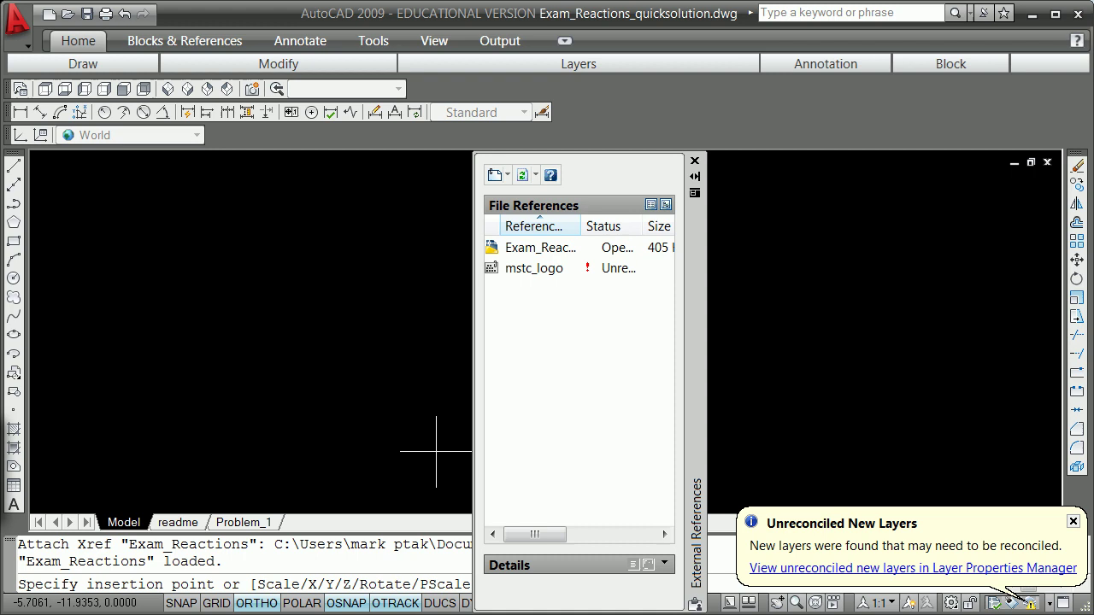
left_click(436, 451)
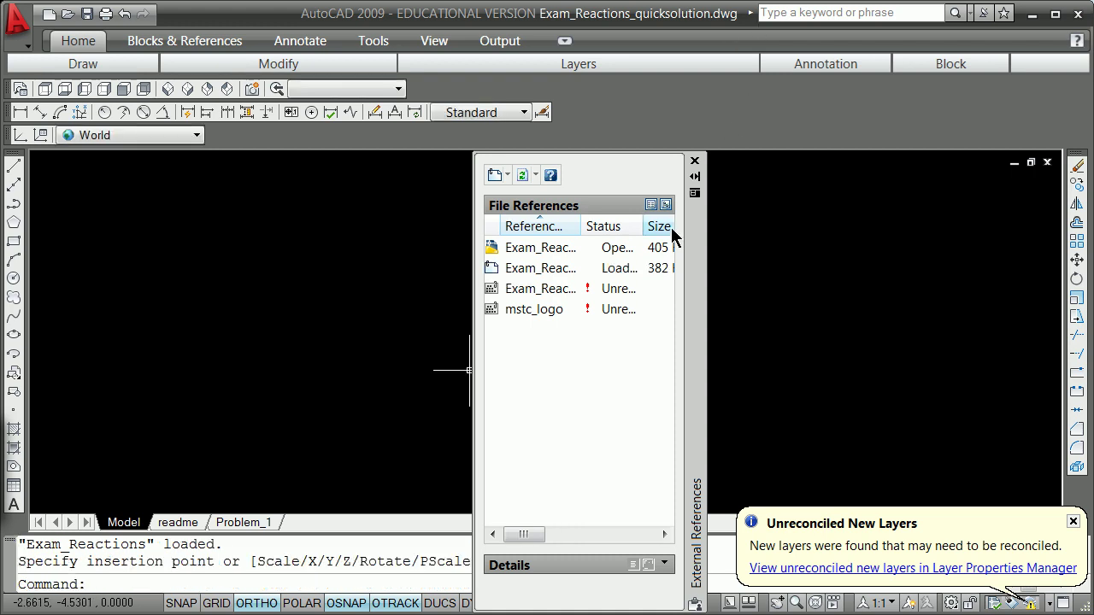
left_click(933, 437)
key("Escape")
key("Escape")
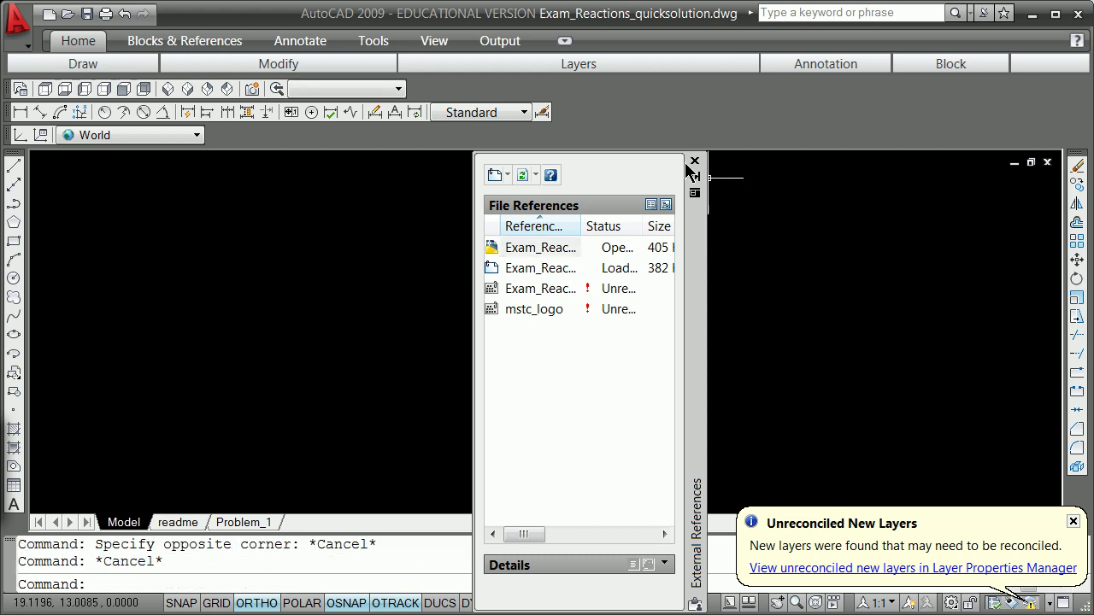
left_click(694, 162)
Step: Zoom to the drawing extents and examine the uppermost beam problem in the attached reference
type("z")
key("Return")
type("e")
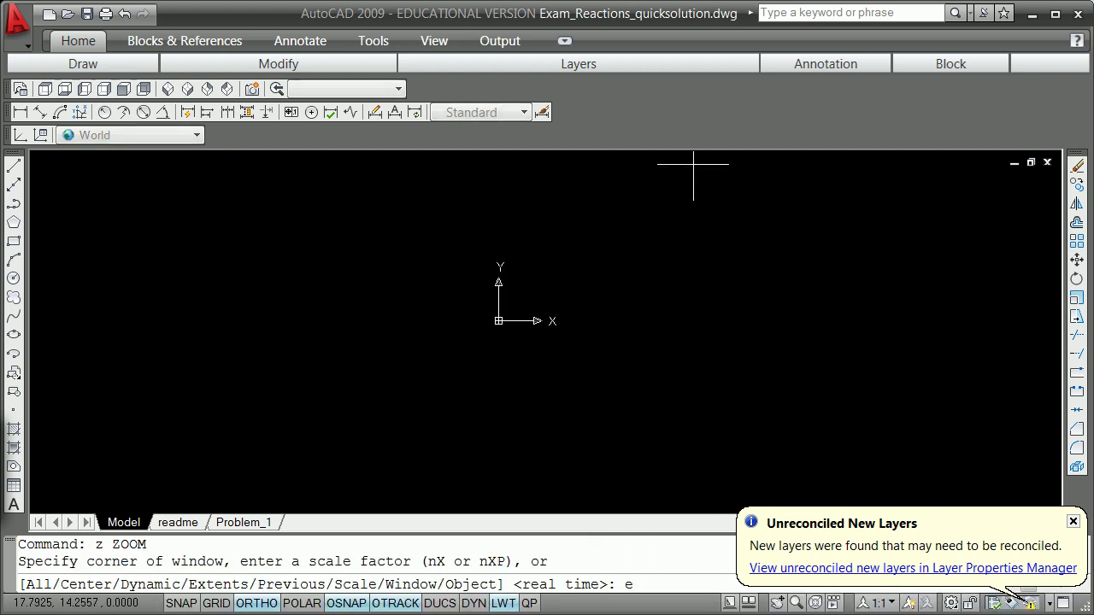
key("Return")
scroll(519, 162, "up", 10)
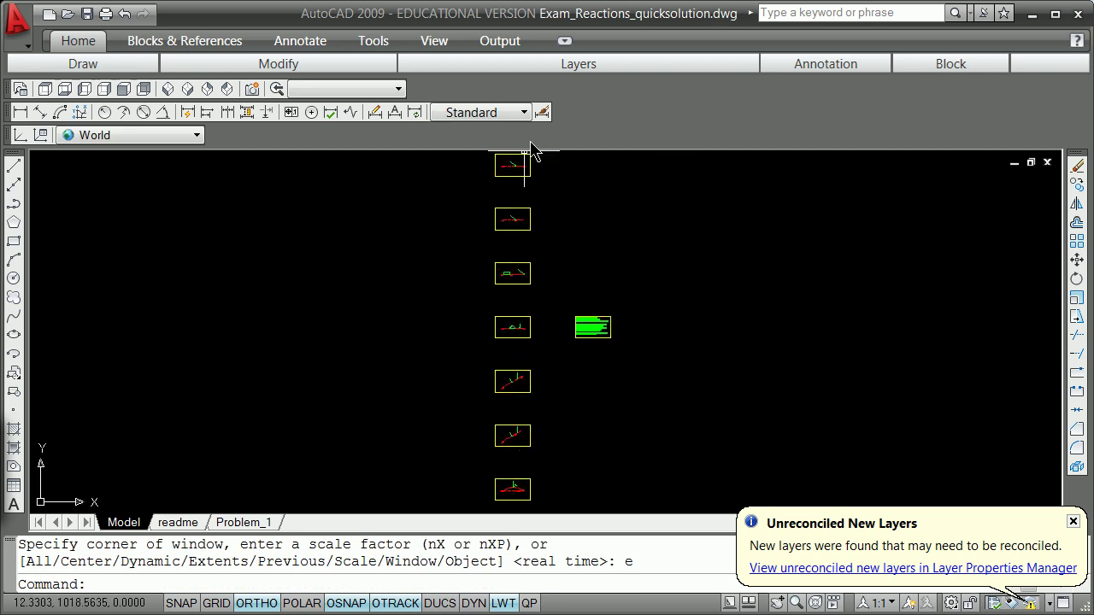
scroll(516, 164, "up", 3)
scroll(521, 164, "down", 4)
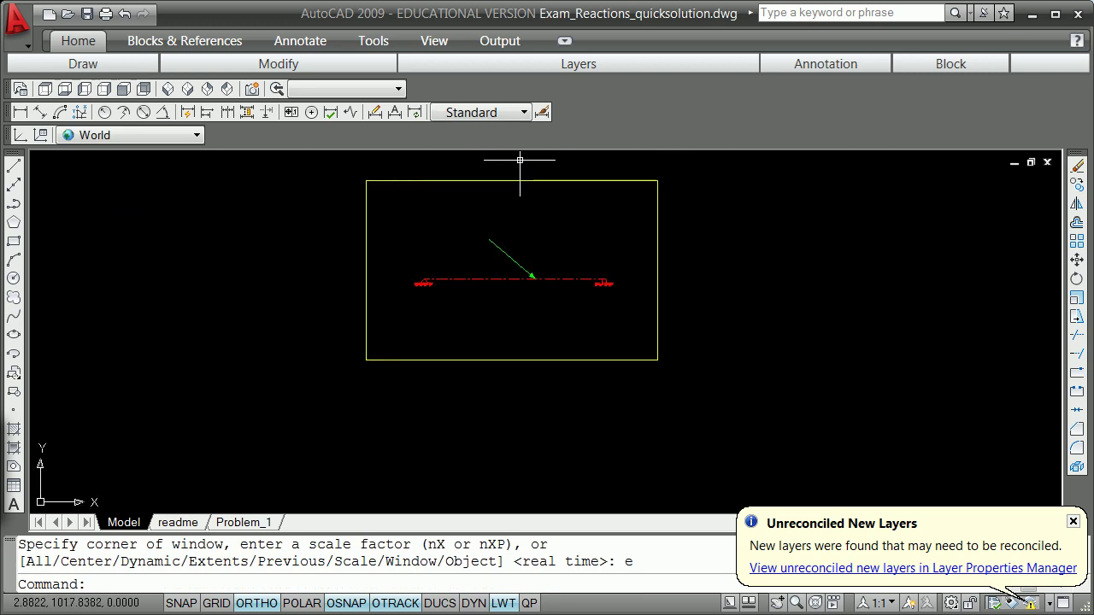
scroll(496, 232, "up", 4)
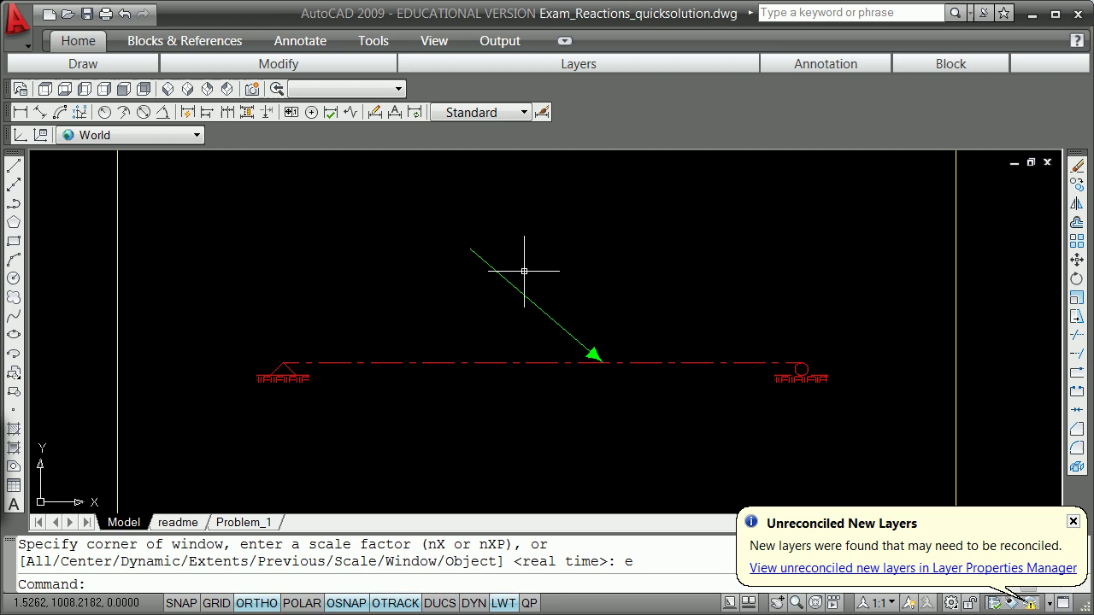
scroll(614, 354, "down", 6)
scroll(599, 333, "up", 3)
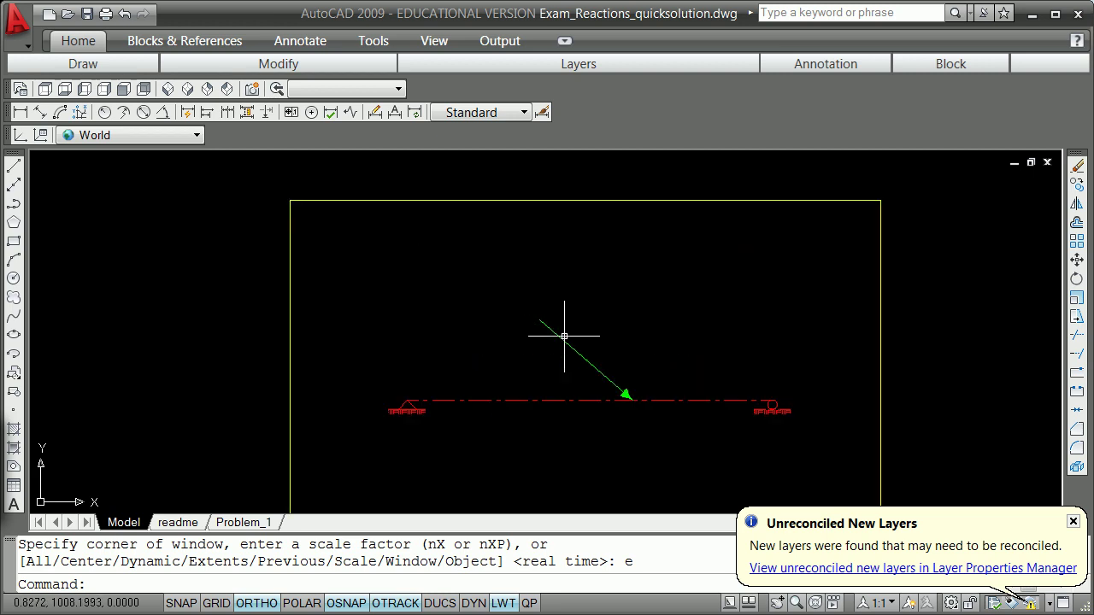
Step: Set all Exam_Reactions reference layers to grey, index color 8, in the layer manager
type("er")
key("Return")
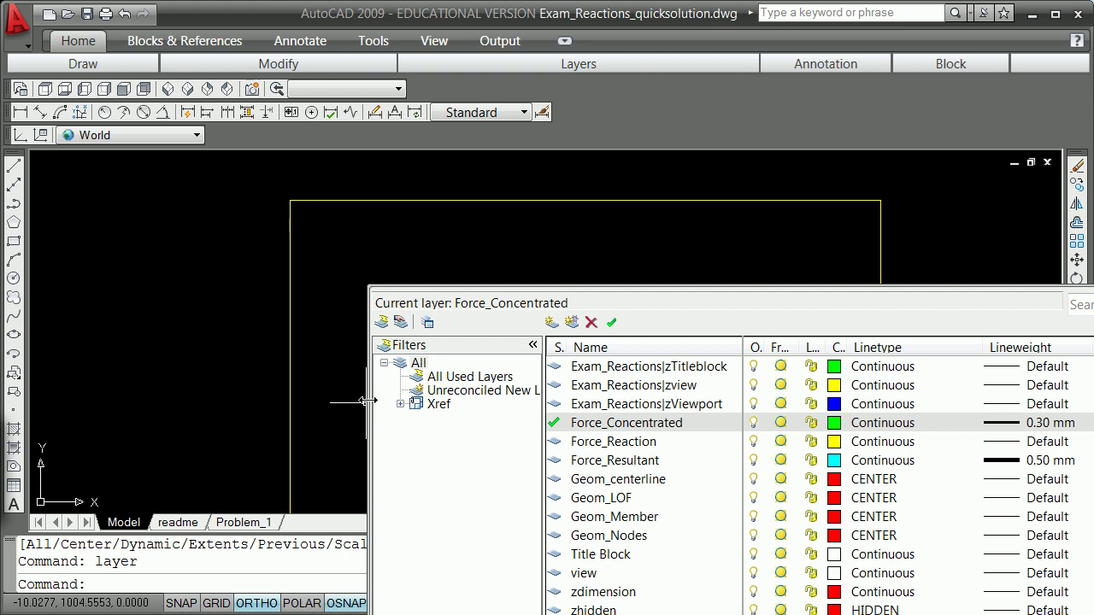
left_click_drag(367, 401, 162, 213)
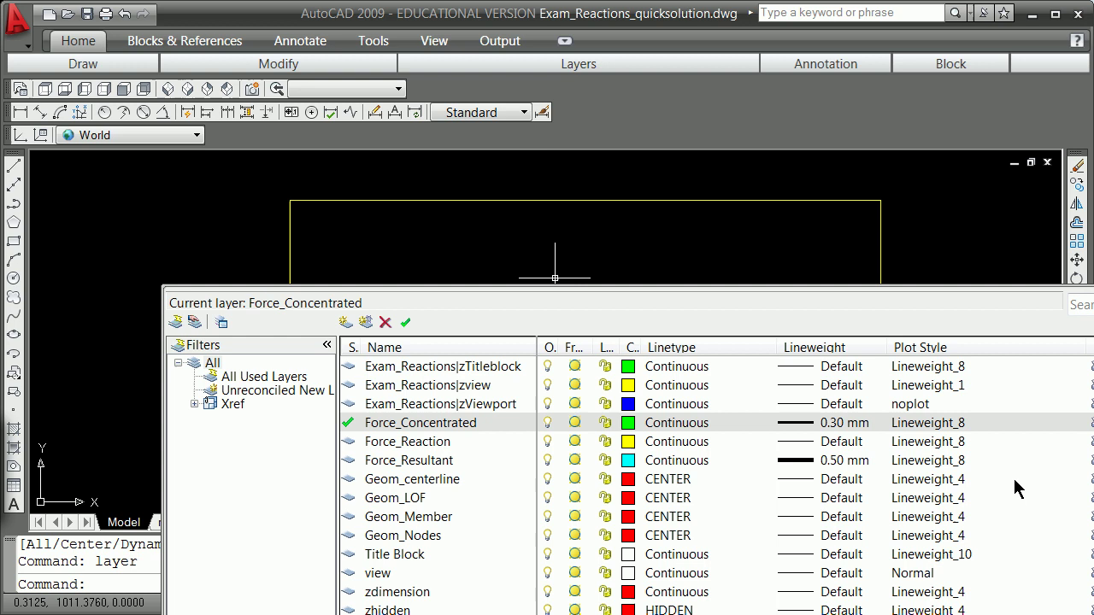
scroll(684, 479, "up", 6)
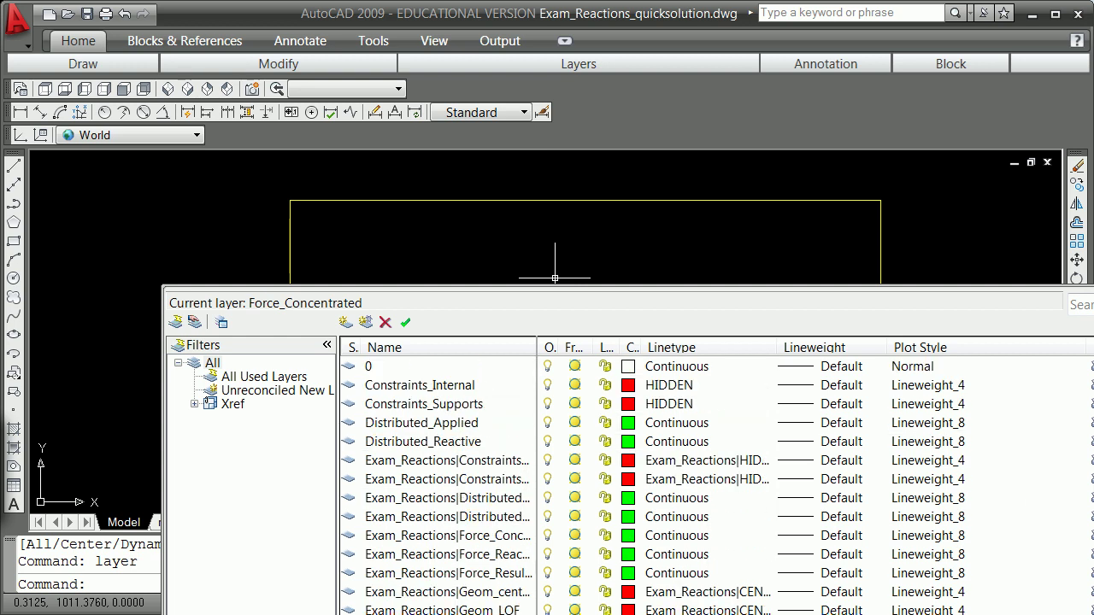
left_click(369, 462)
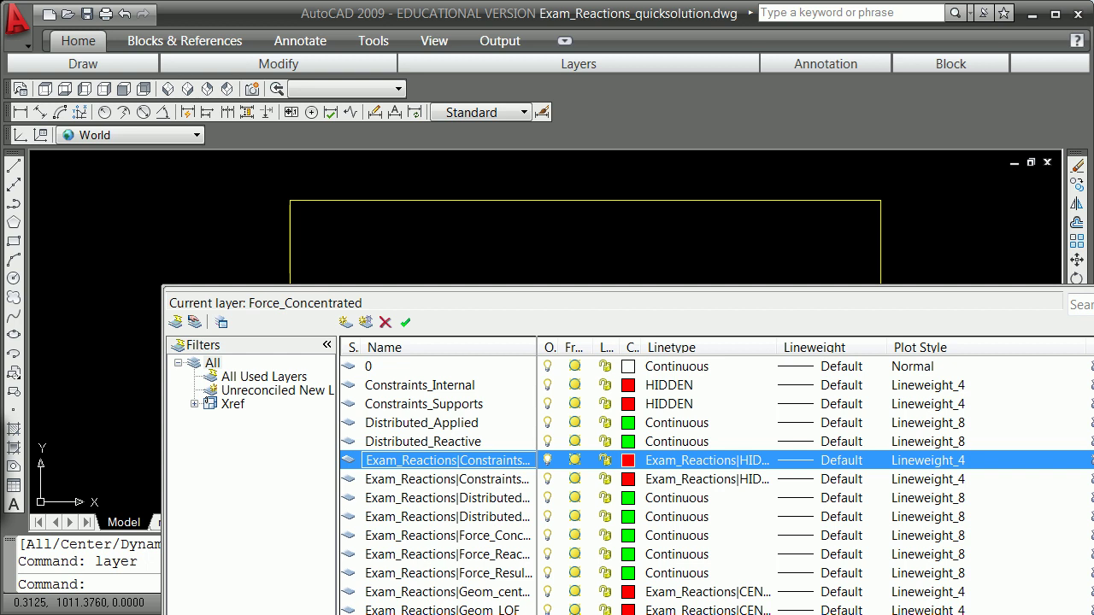
scroll(684, 479, "down", 7)
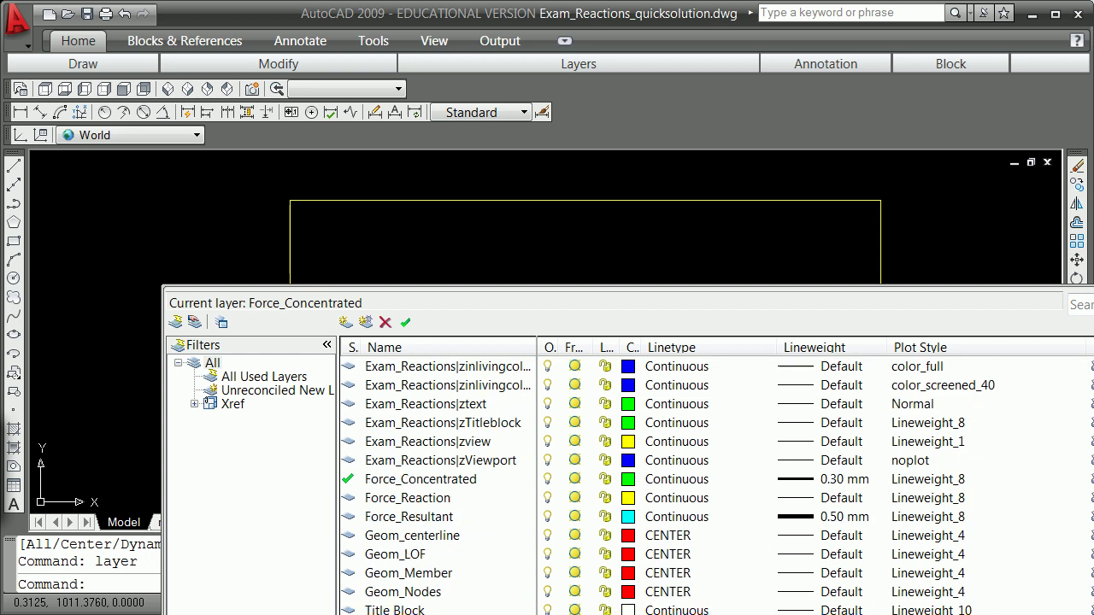
left_click(448, 462, "shift")
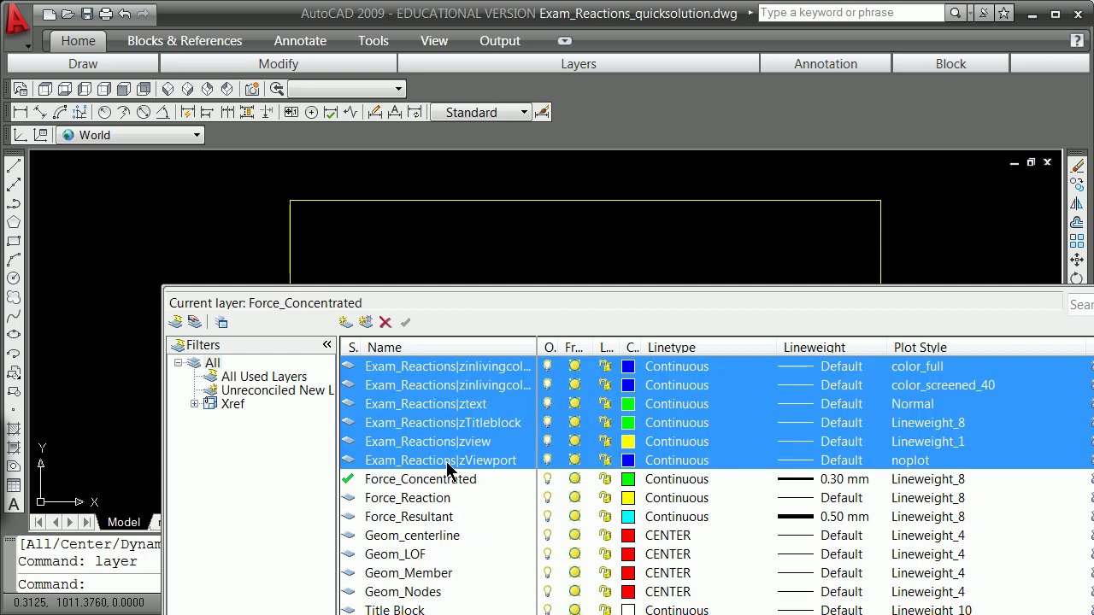
left_click(627, 442)
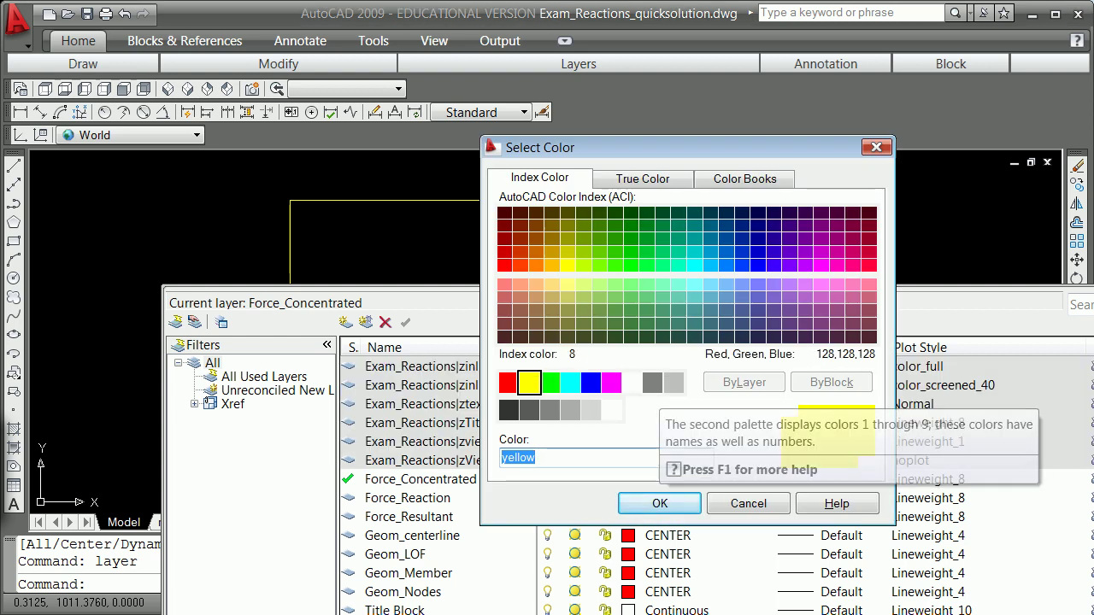
left_click(653, 382)
left_click(660, 503)
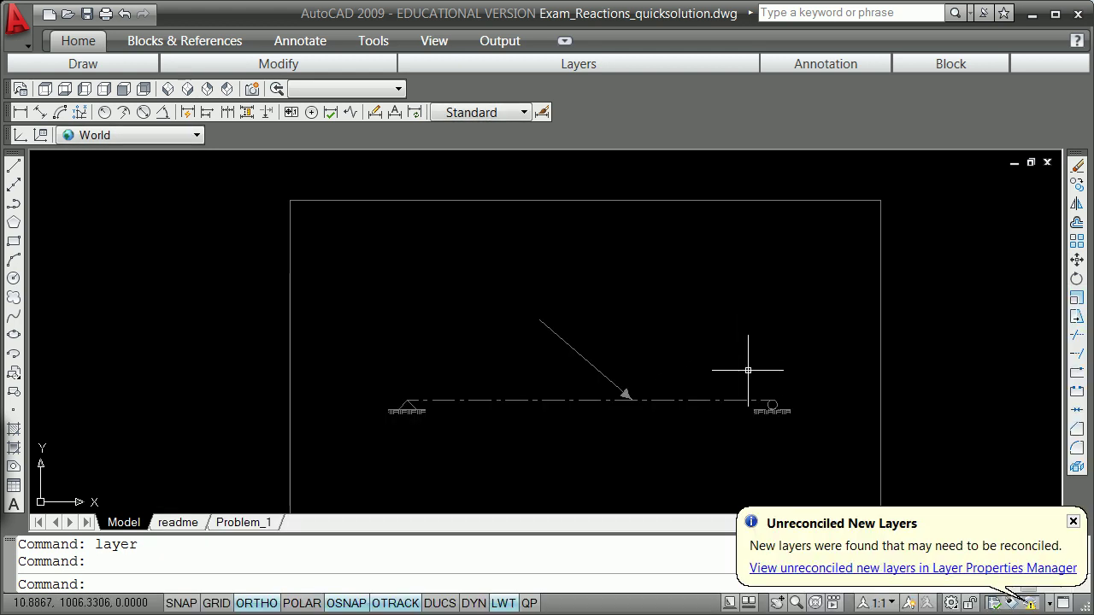
Step: Turn Ortho off and accept running object snaps with Intersection, Extension and Apparent intersection enabled
scroll(748, 370, "down", 5)
scroll(728, 439, "up", 9)
scroll(730, 435, "down", 3)
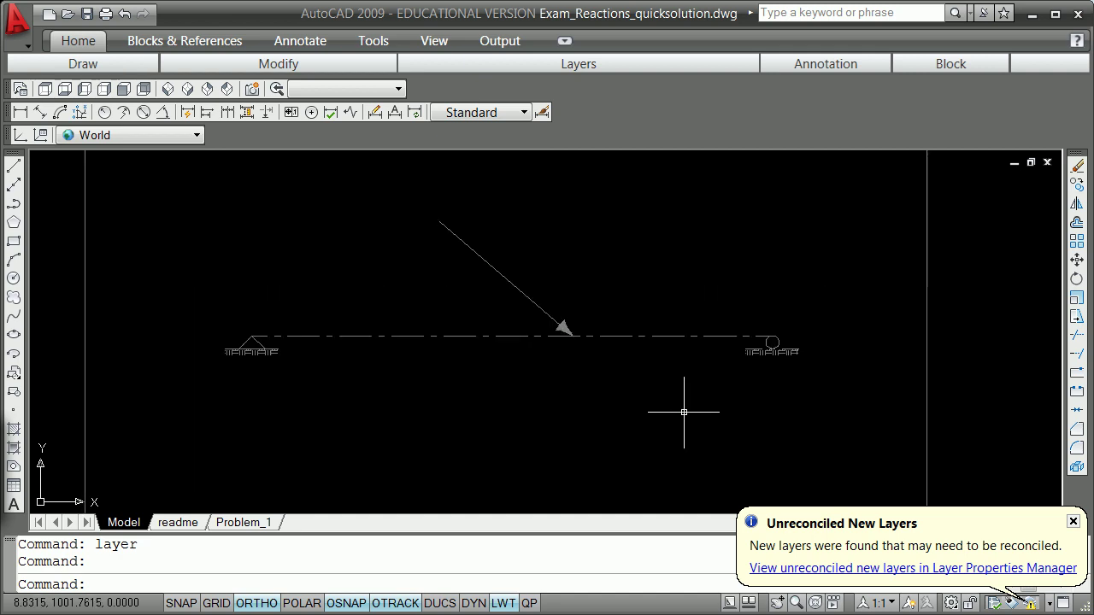
scroll(655, 391, "down", 2)
scroll(661, 400, "up", 1)
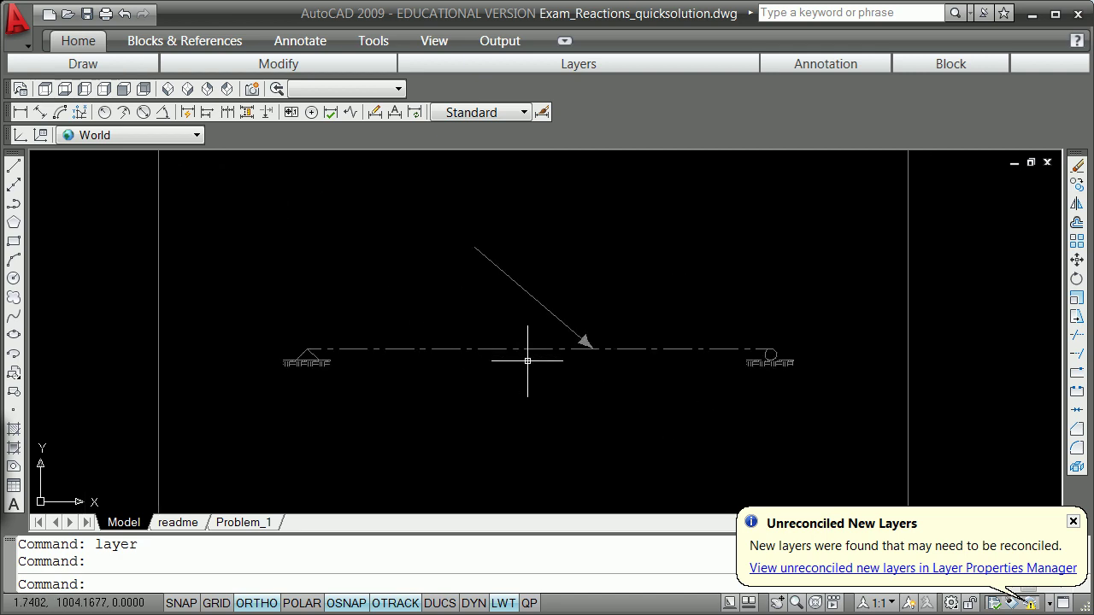
scroll(527, 360, "down", 1)
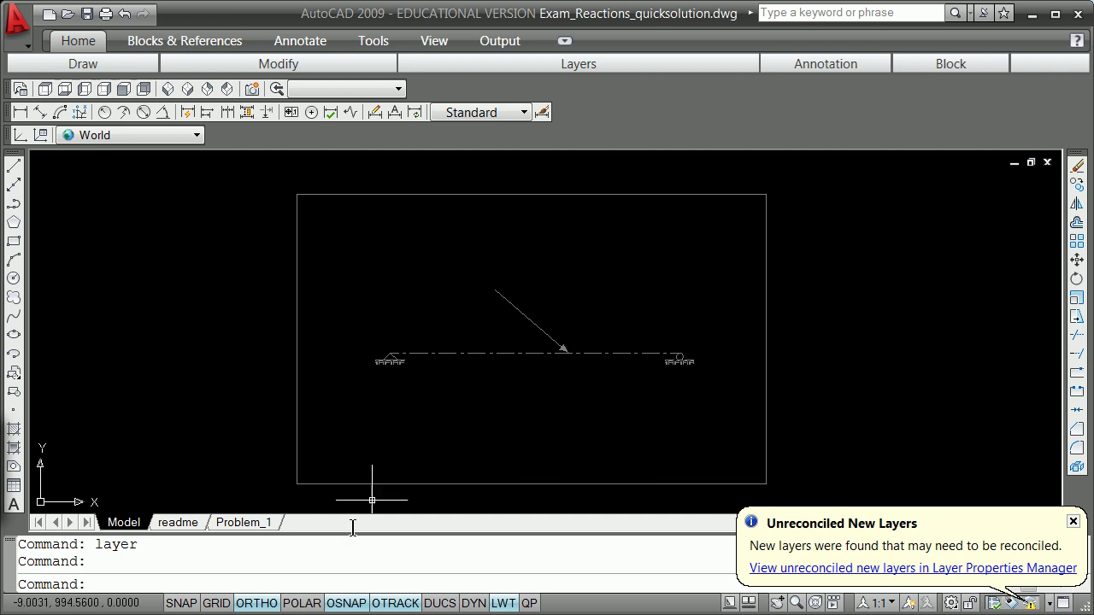
left_click(256, 603)
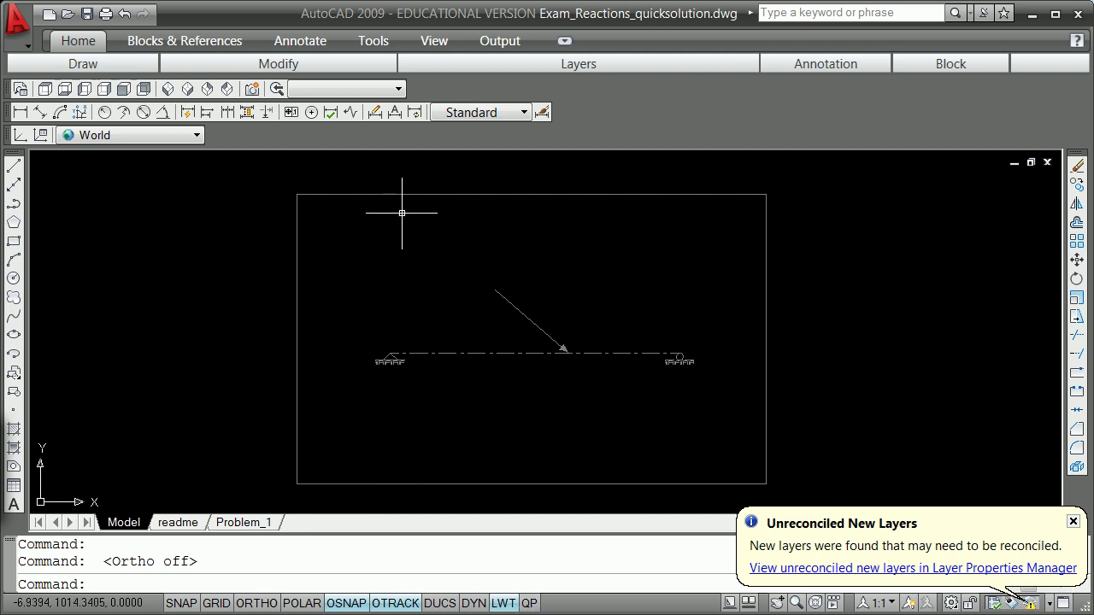
right_click(450, 220, "shift")
left_click(537, 604)
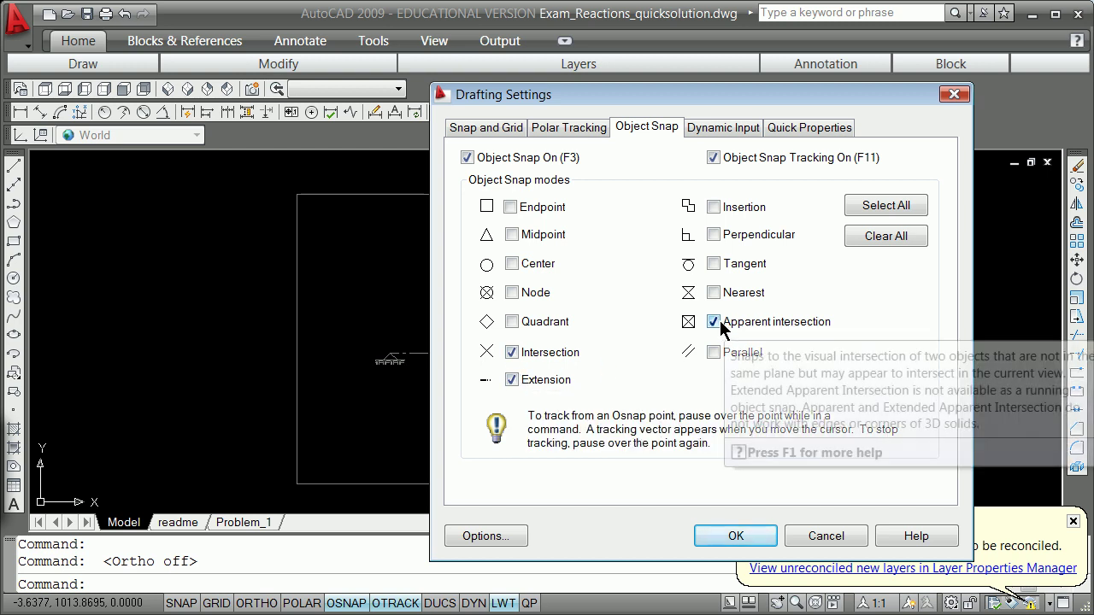
left_click(737, 536)
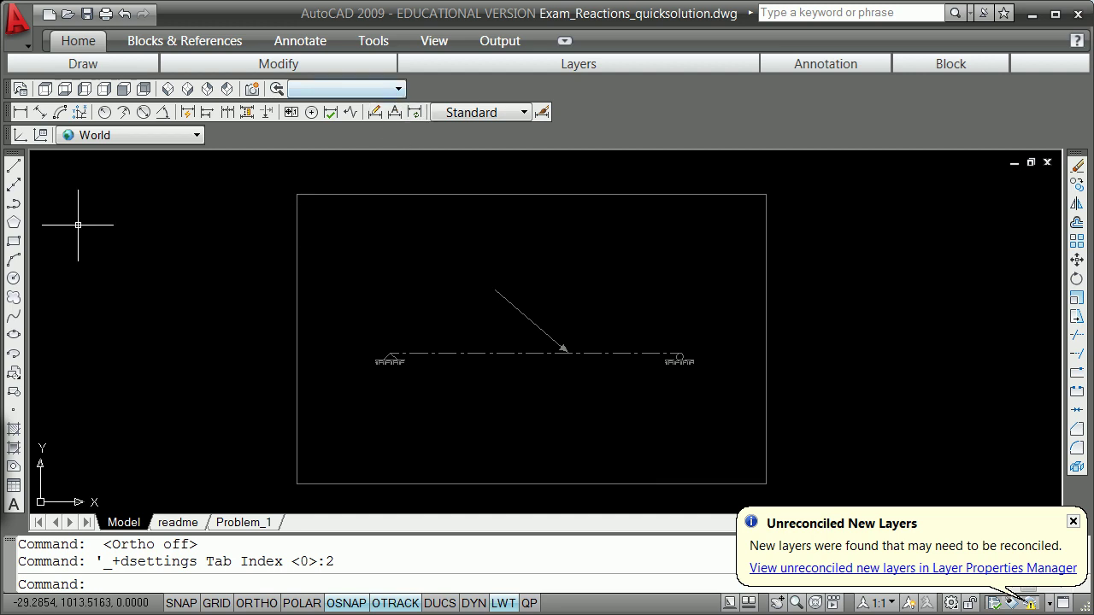
Step: Display the Layers toolbar again
right_click(10, 141)
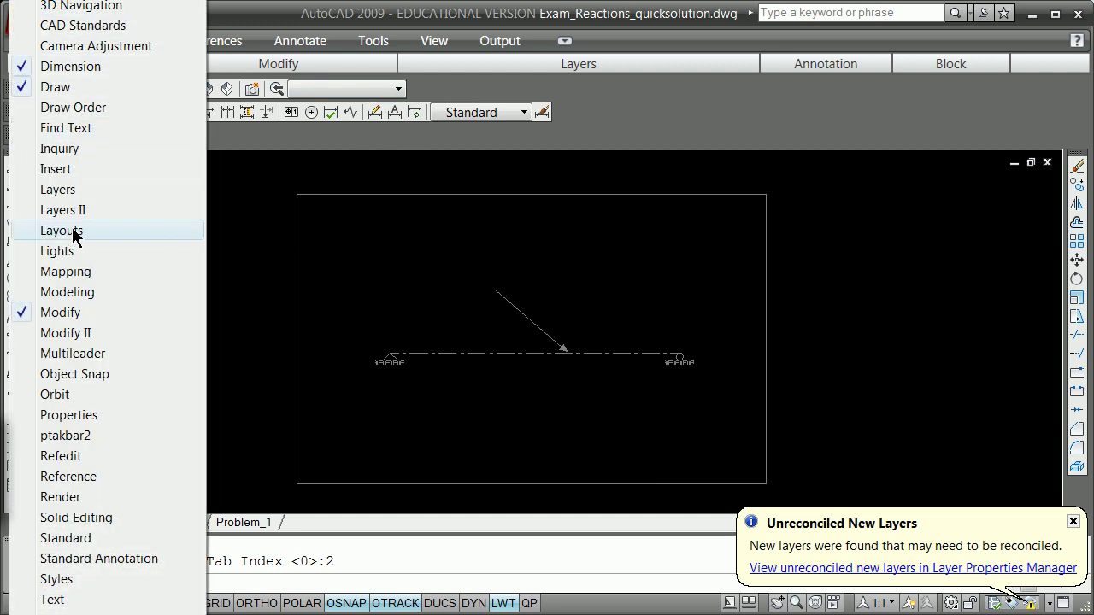
left_click(92, 193)
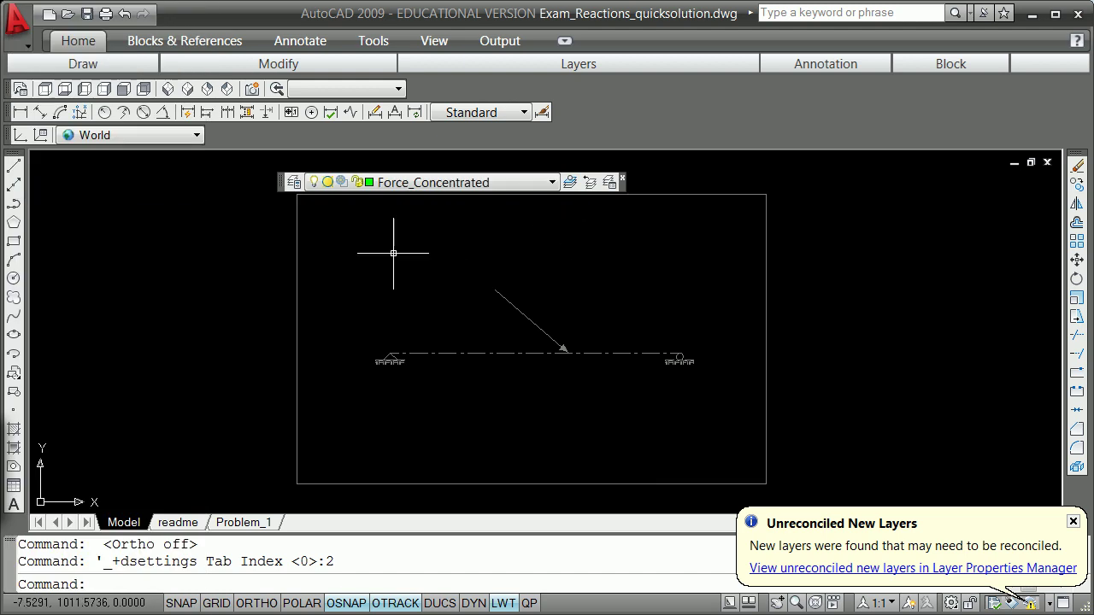
left_click(18, 170)
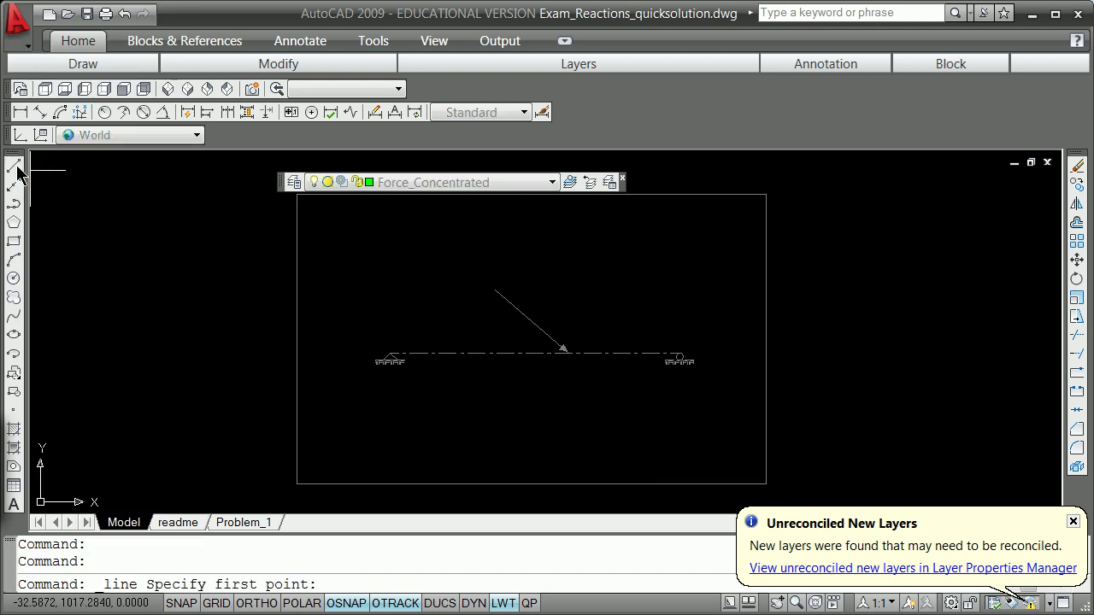
right_click(428, 301, "shift")
left_click(502, 407)
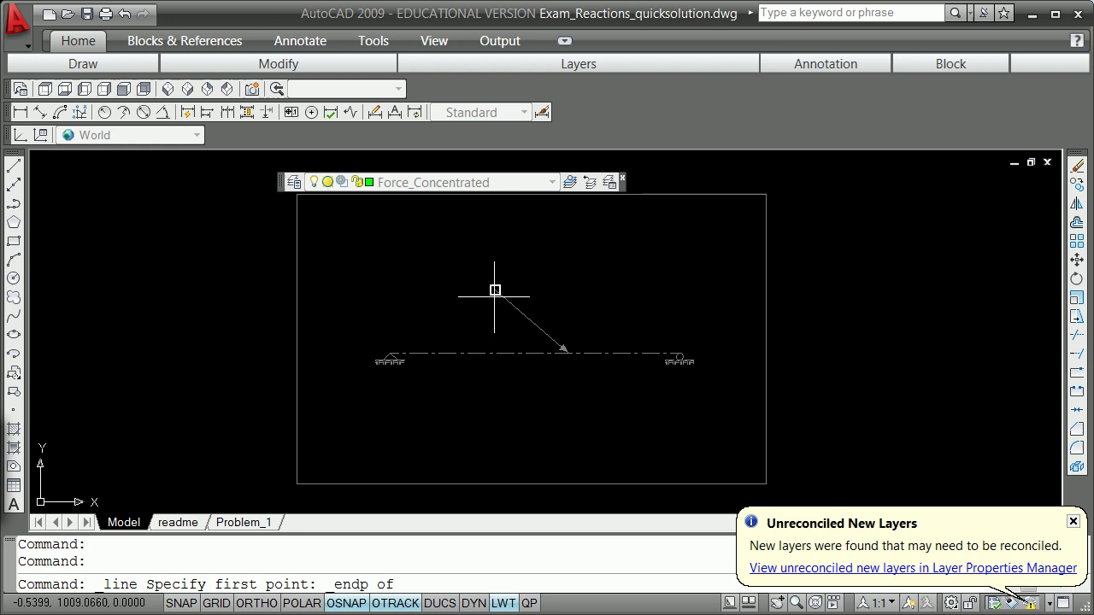
left_click(495, 290)
right_click(496, 300, "shift")
left_click(547, 313)
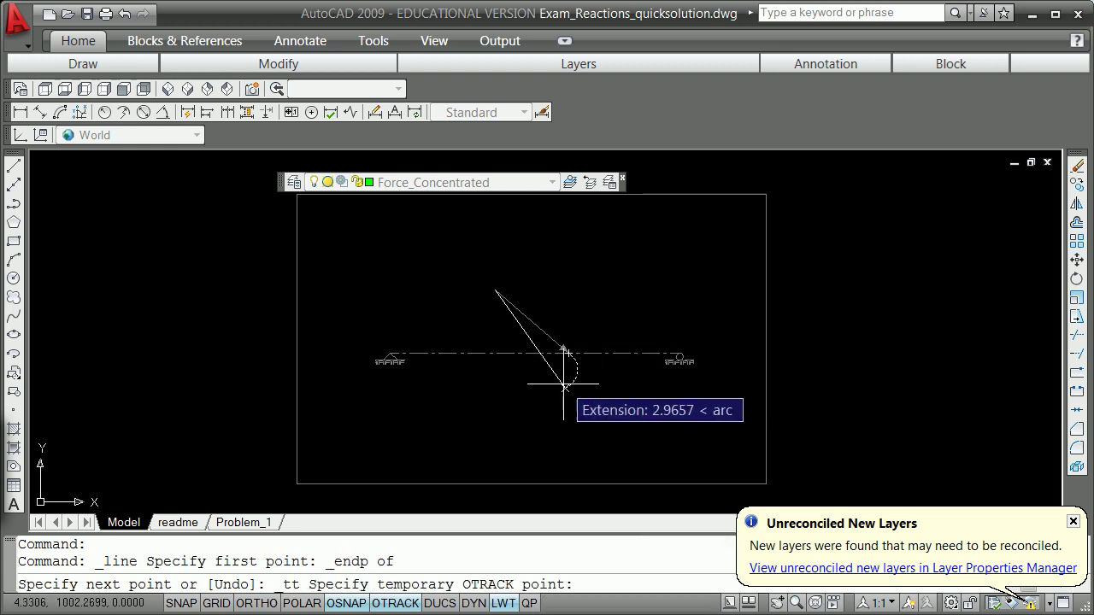
scroll(569, 344, "up", 3)
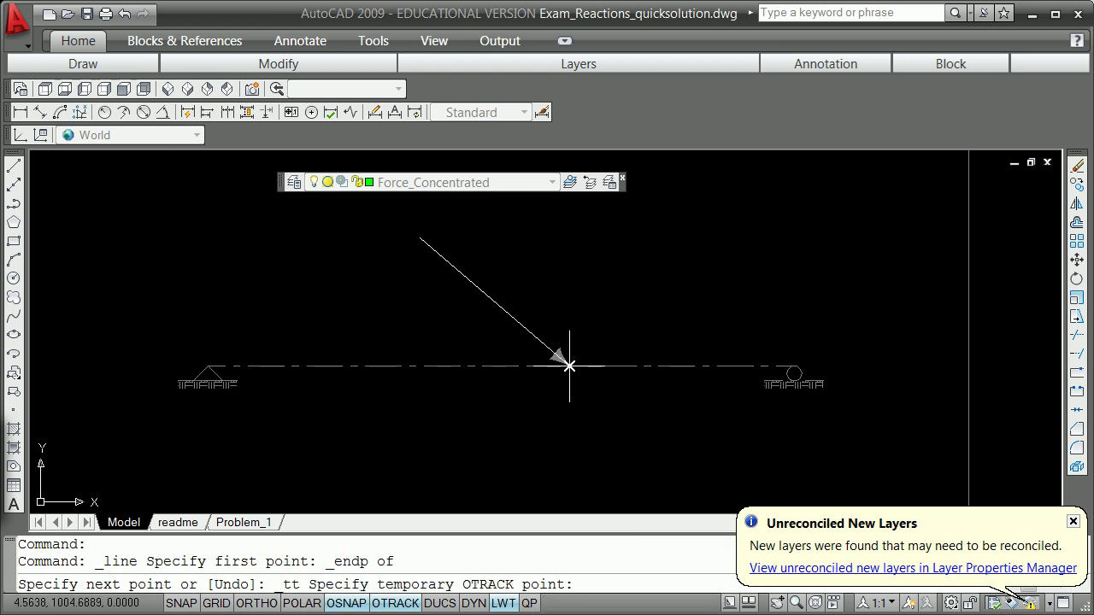
left_click(570, 366)
key("Escape")
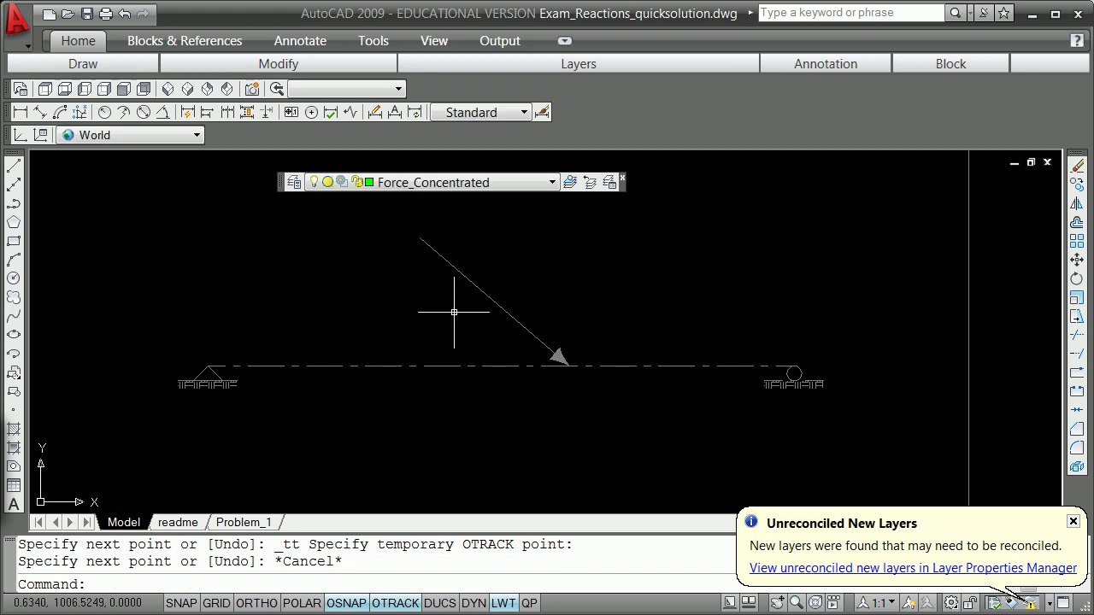
Step: Trace the inclined load arrow with a line on the Force_Concentrated layer, snapping from its tail endpoint to its tip on the beam
scroll(454, 312, "down", 1)
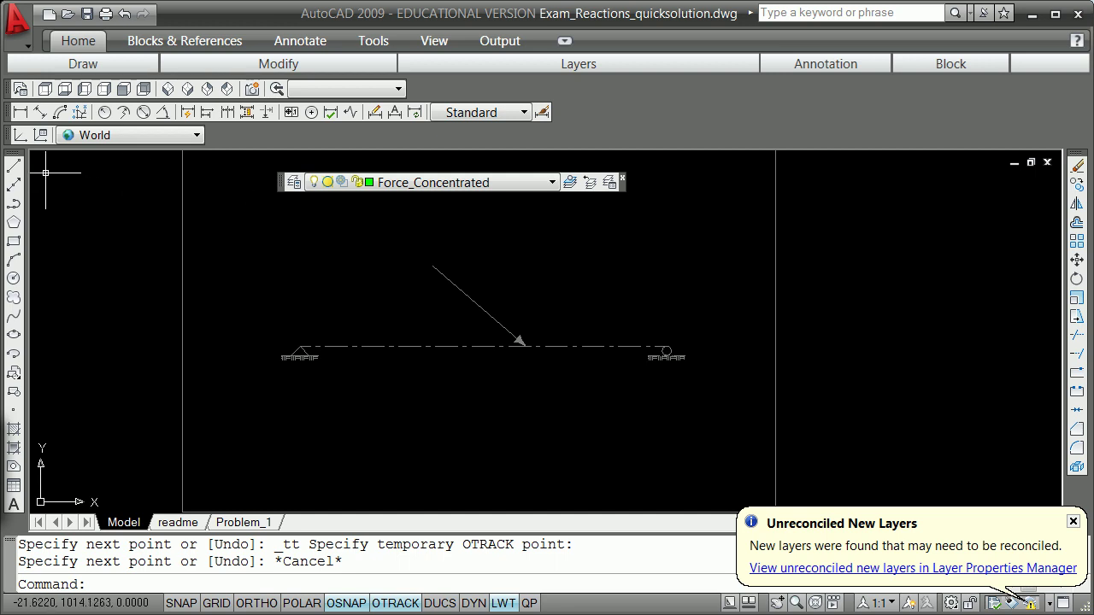
left_click(13, 166)
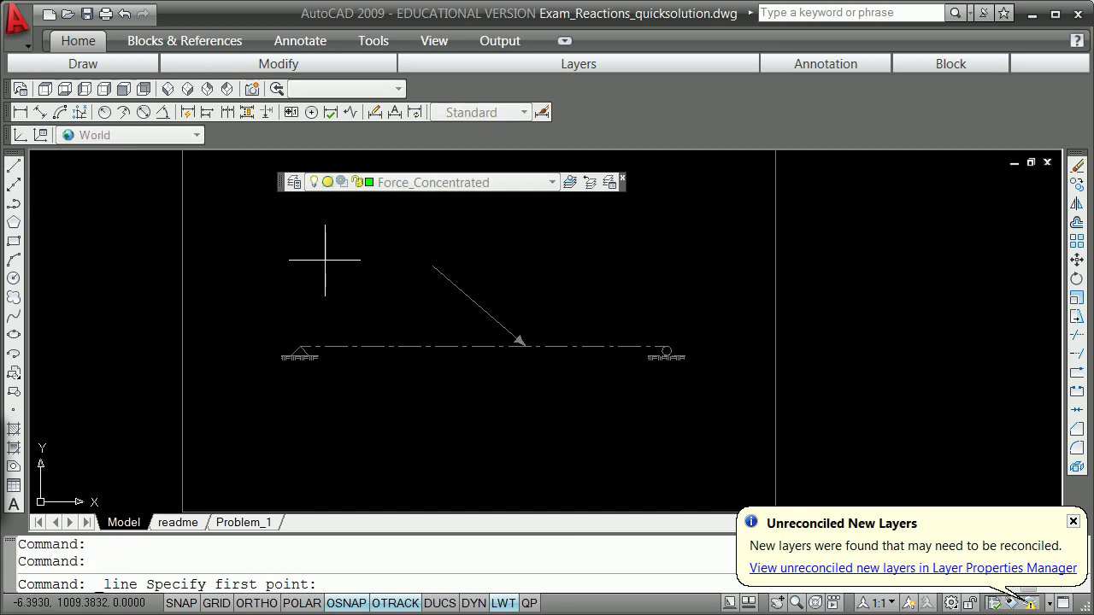
right_click(336, 260, "shift")
left_click(414, 363)
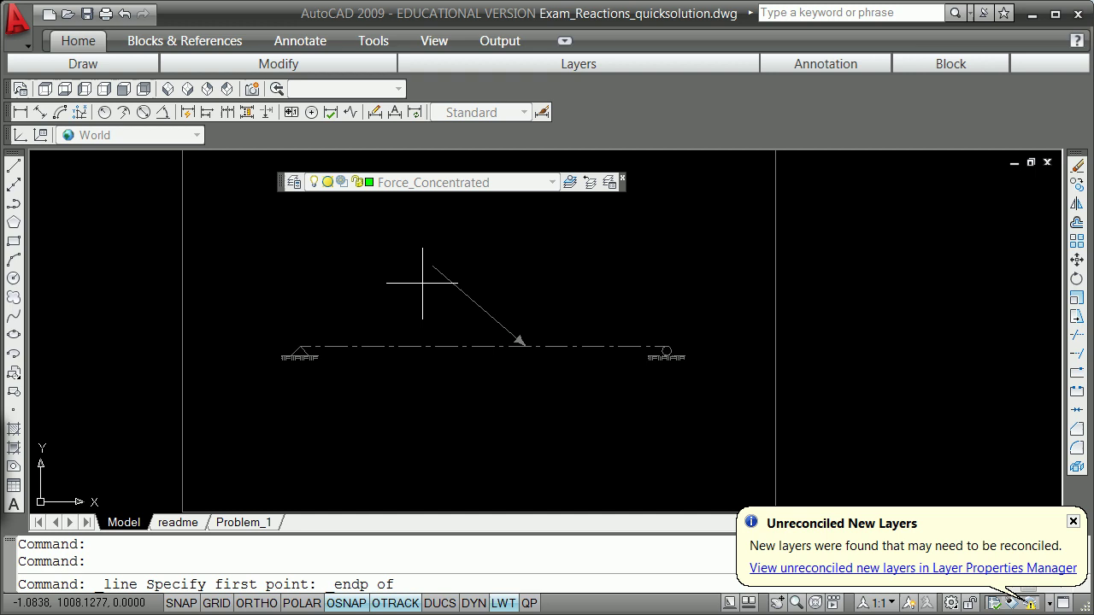
left_click(434, 265)
right_click(544, 333, "shift")
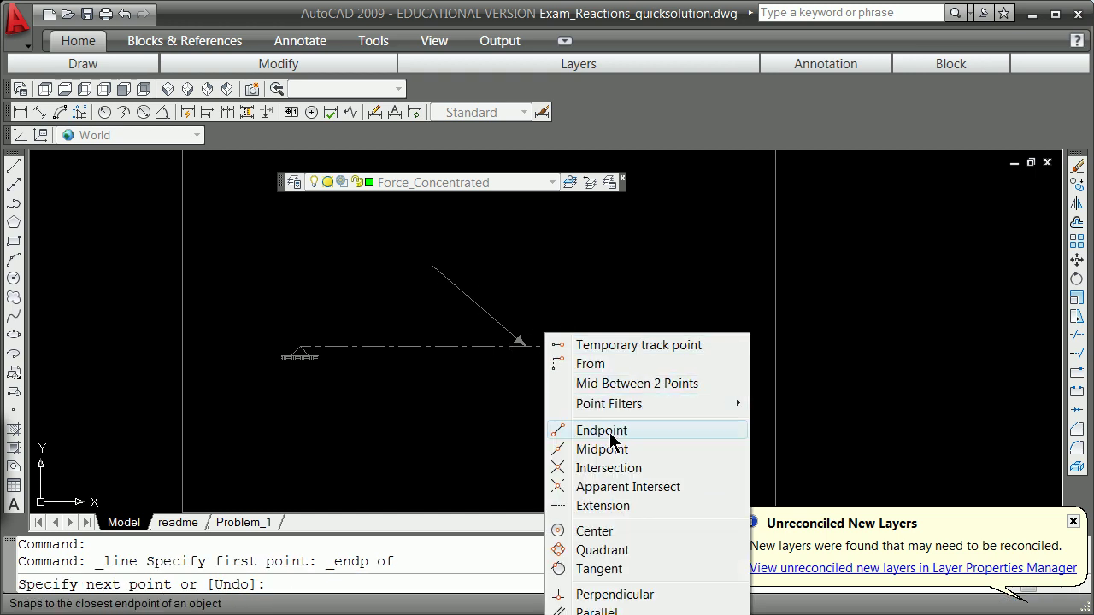
left_click(609, 432)
left_click(526, 346)
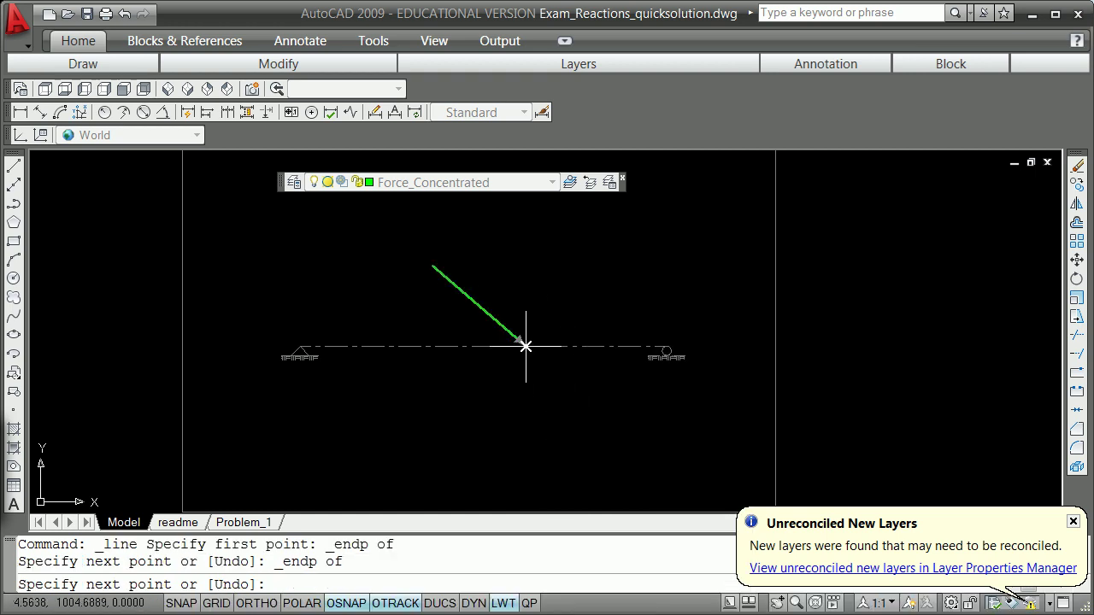
key("Return")
Step: Make Geom_LOF the current layer and draw a vertical construction line with Ortho on through the beam's endpoint at the roller support
scroll(520, 342, "up", 3)
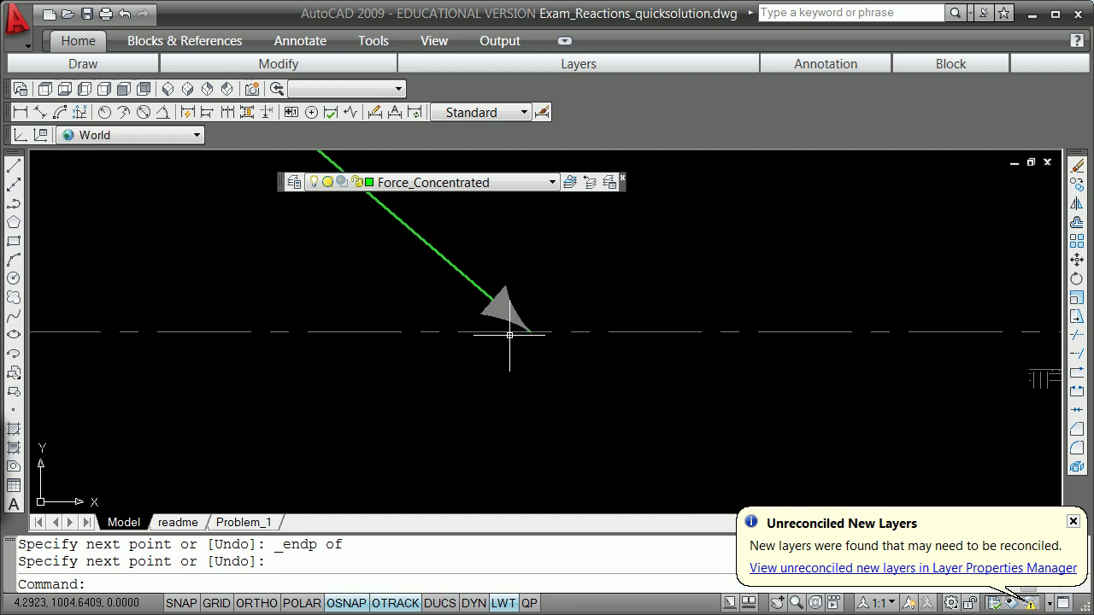
scroll(511, 332, "down", 3)
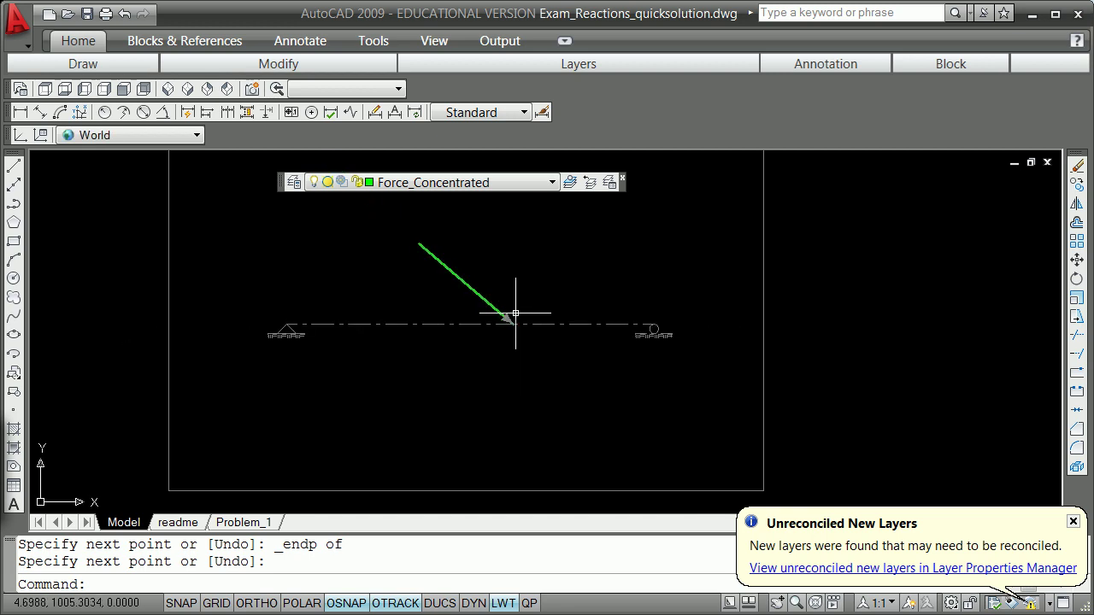
scroll(514, 305, "down", 2)
scroll(601, 306, "up", 2)
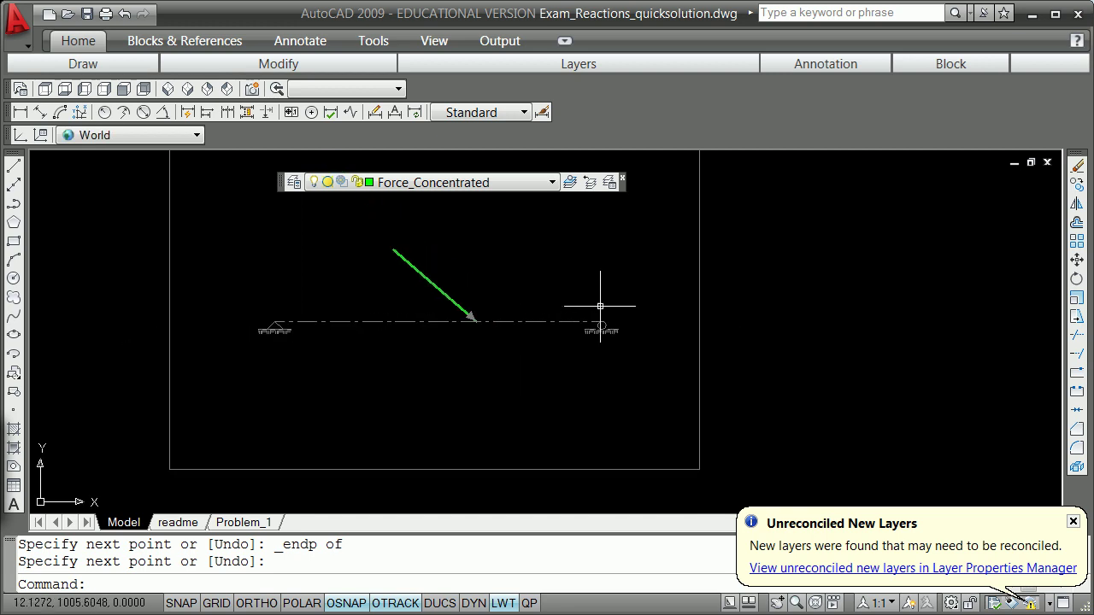
left_click(552, 184)
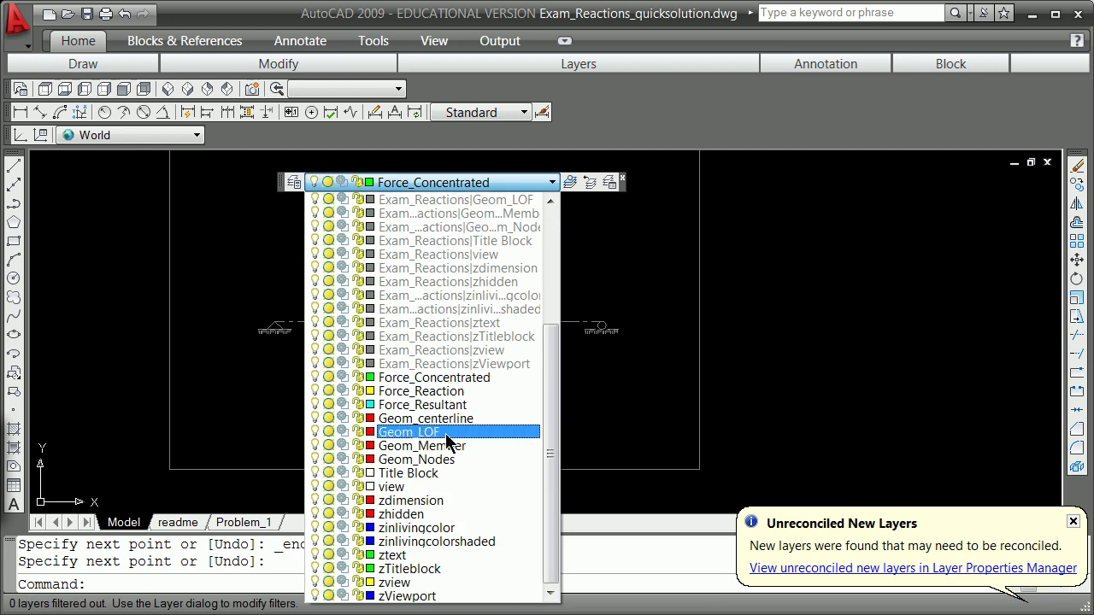
left_click(446, 436)
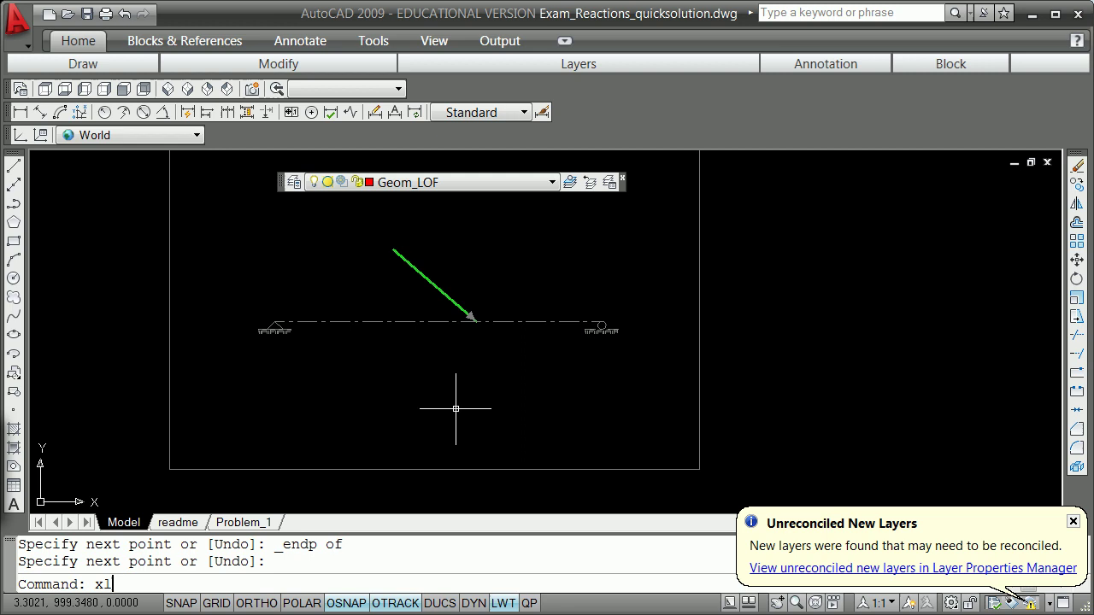
type("xline")
key("Return")
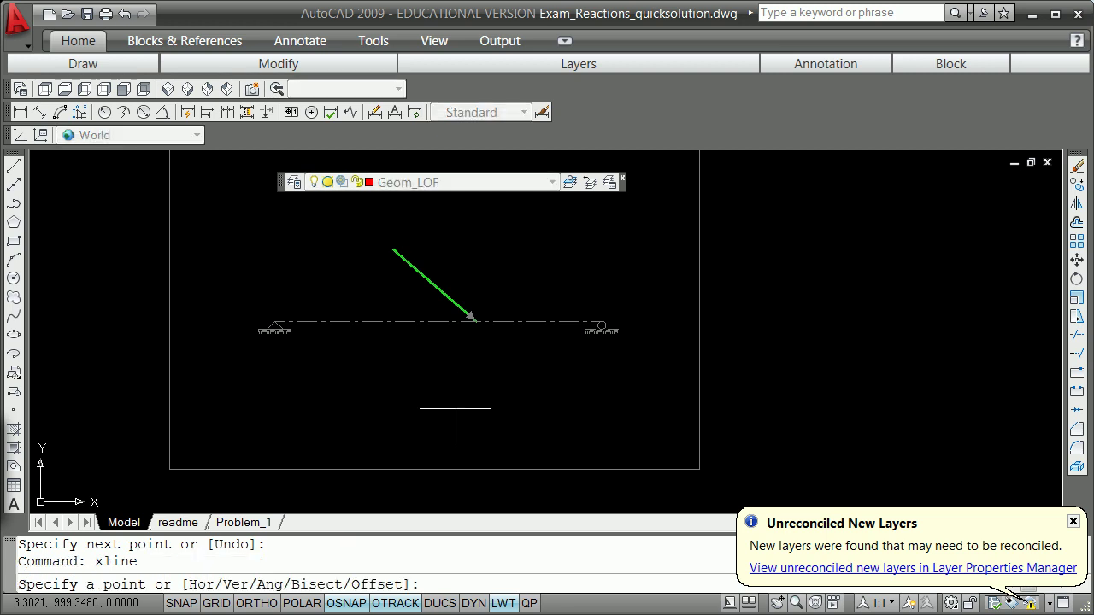
type("end")
key("Return")
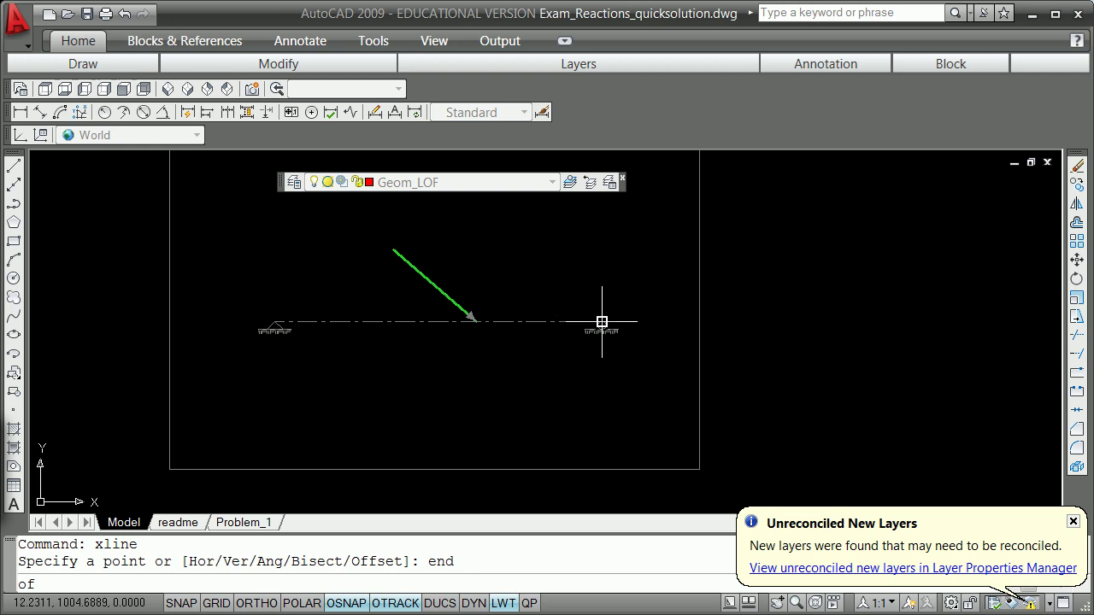
left_click(602, 322)
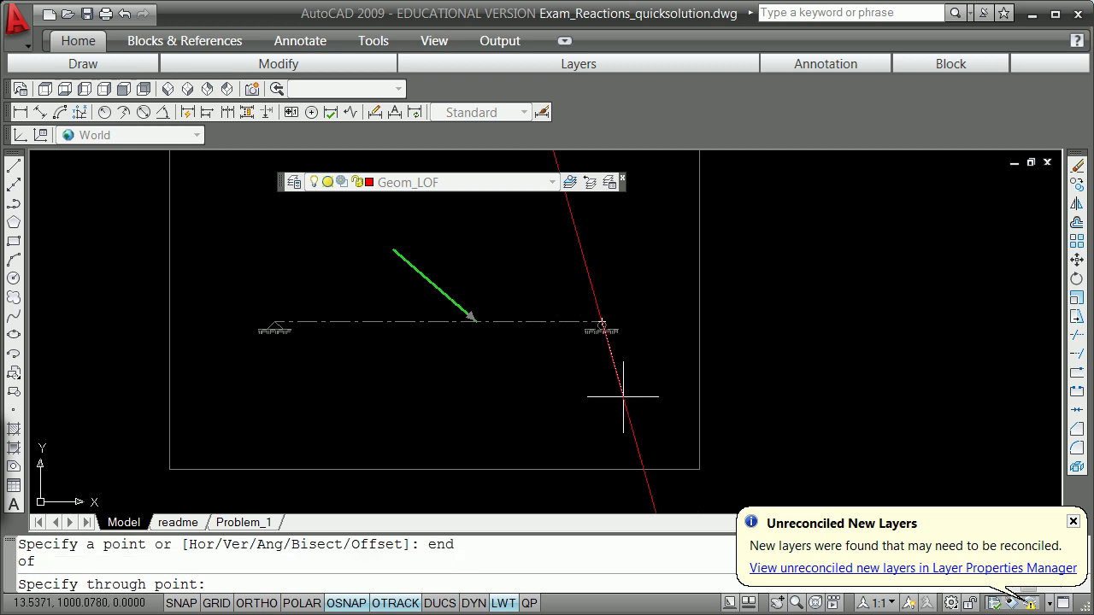
key("F8")
left_click(601, 432)
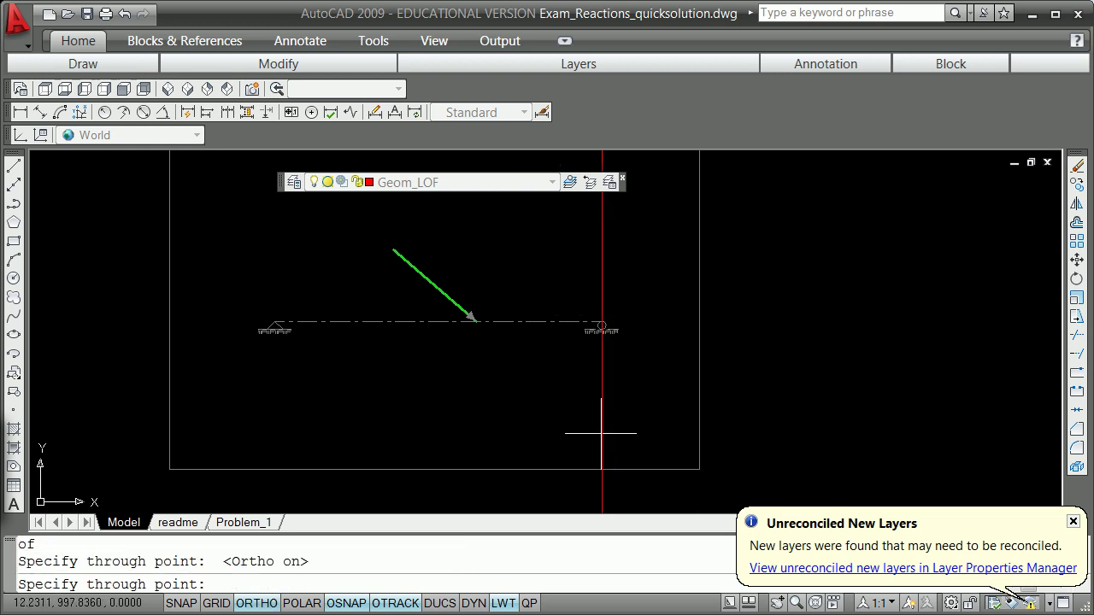
key("Escape")
Step: With Ortho off, move the green force line by its tail along its own line of action to the intersection with the vertical construction line
scroll(476, 398, "down", 1)
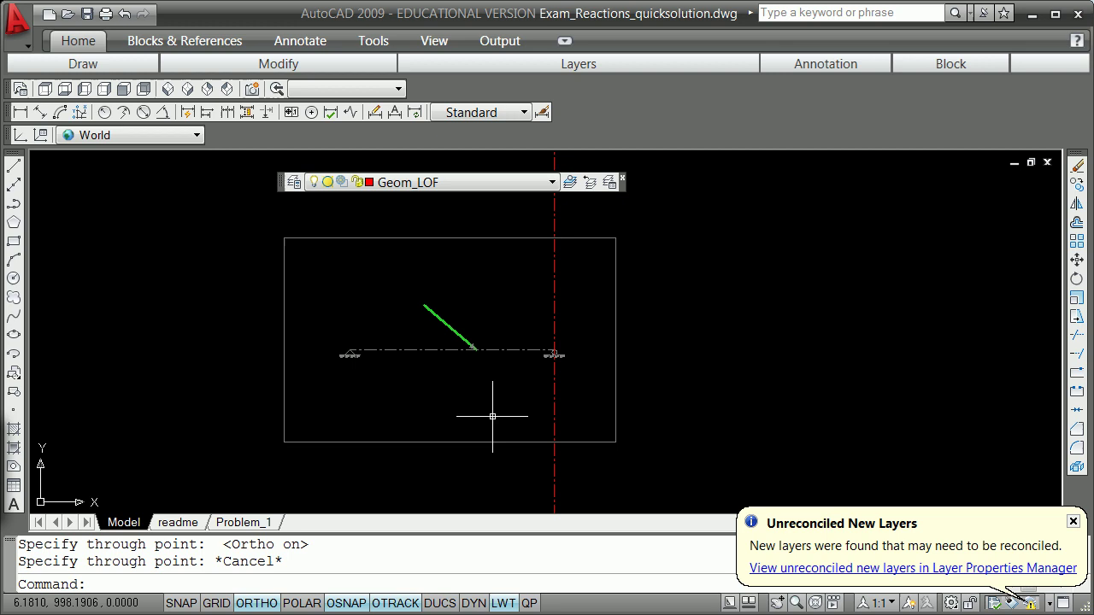
left_click(448, 324)
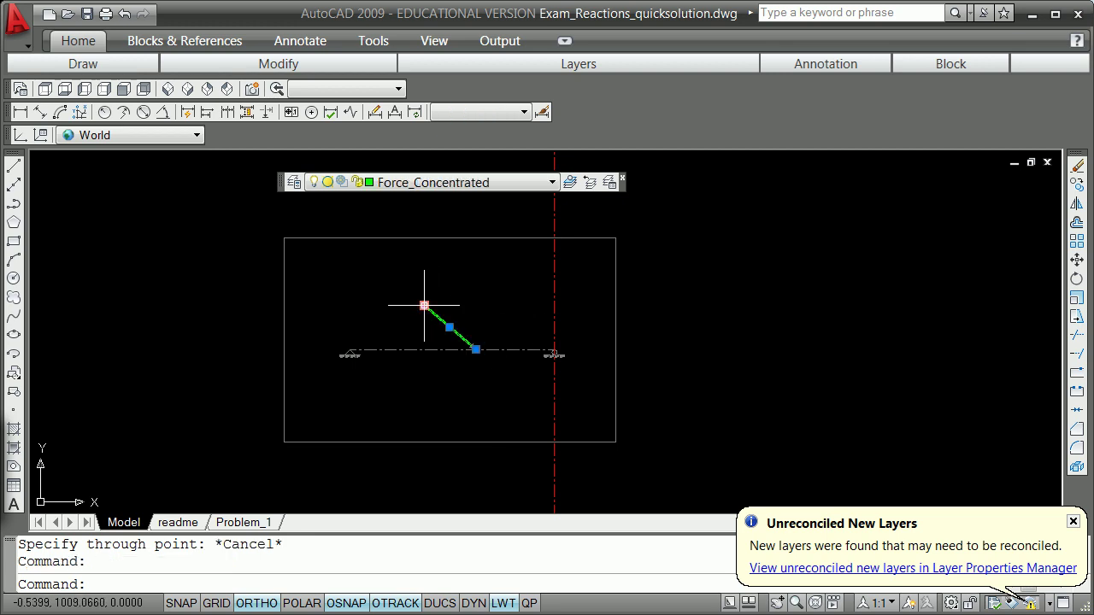
left_click(424, 305)
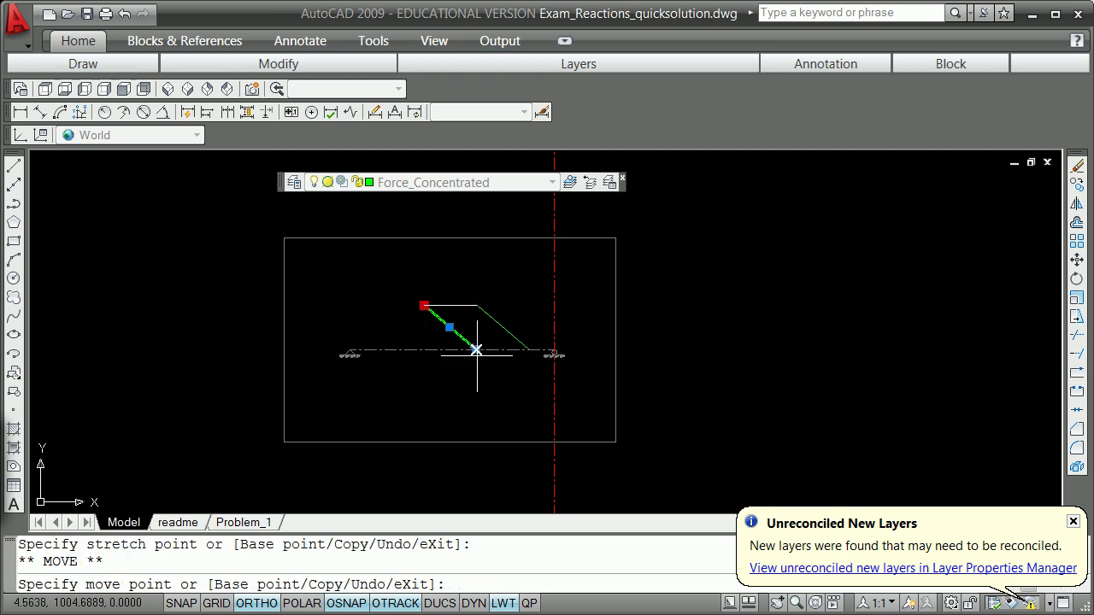
key("F8")
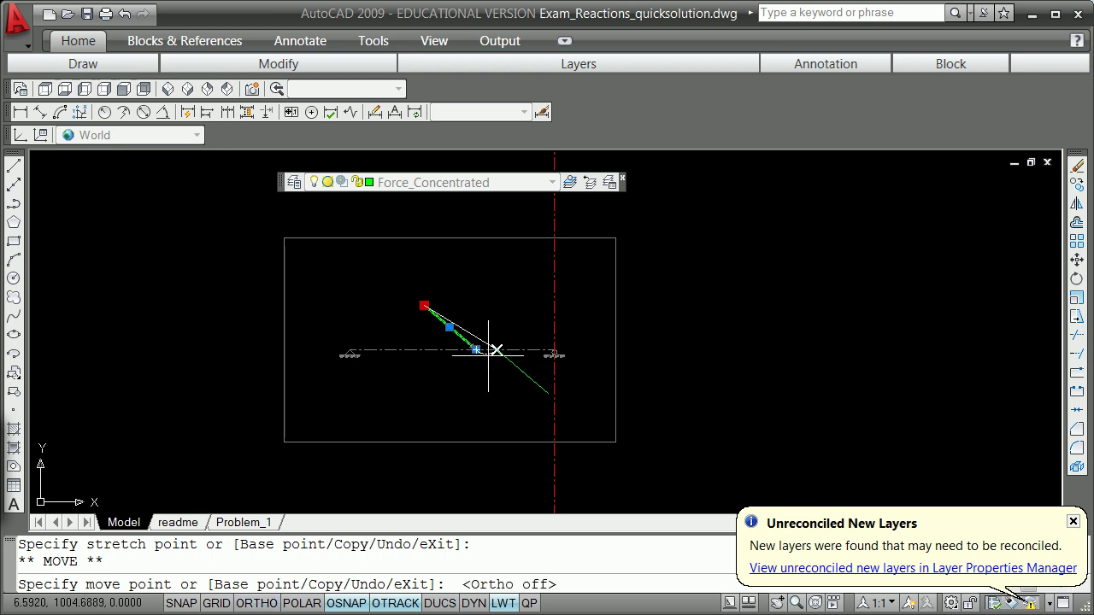
scroll(494, 366, "up", 8)
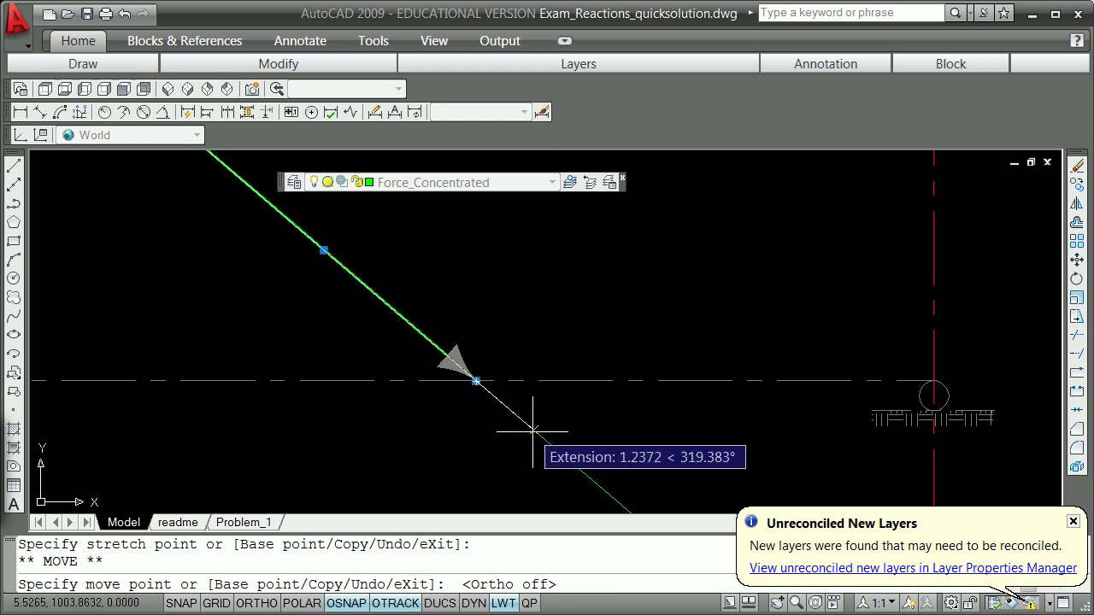
scroll(573, 460, "down", 10)
scroll(571, 463, "up", 5)
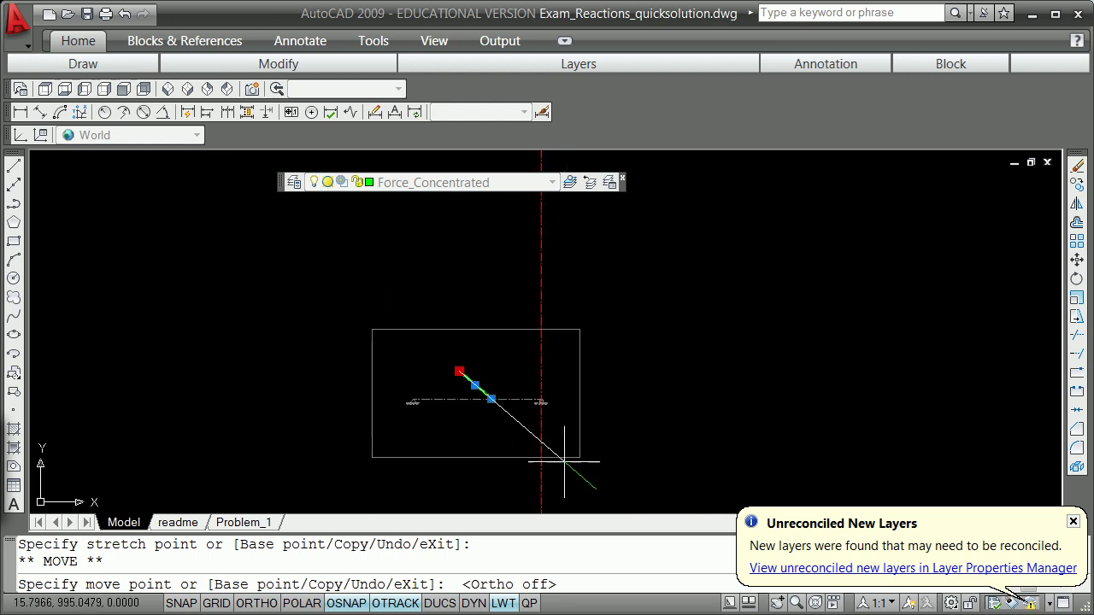
scroll(541, 459, "up", 8)
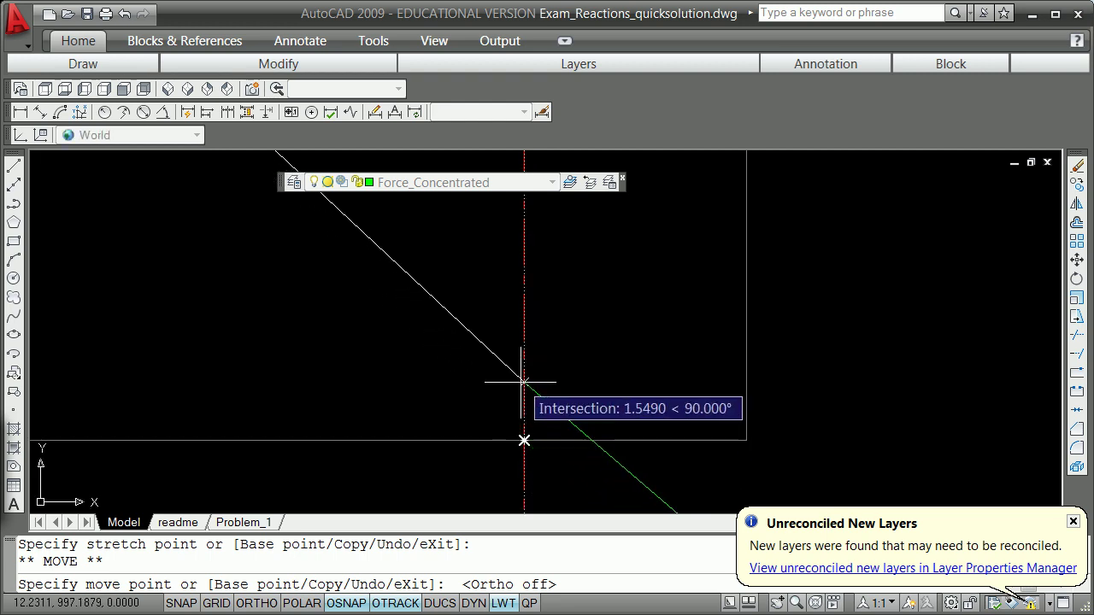
scroll(524, 441, "down", 6)
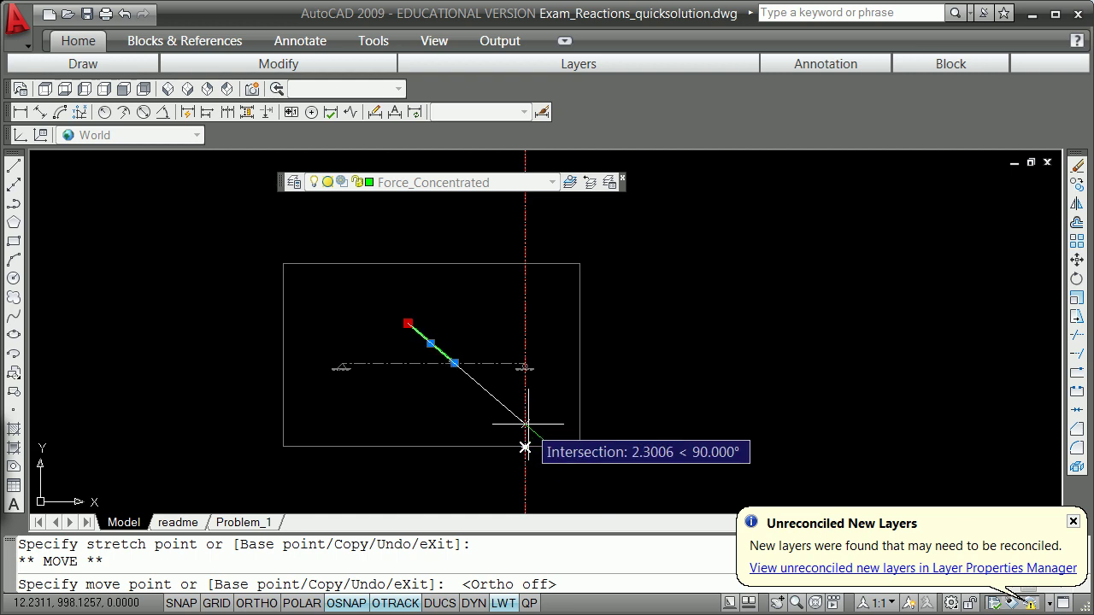
scroll(524, 440, "up", 5)
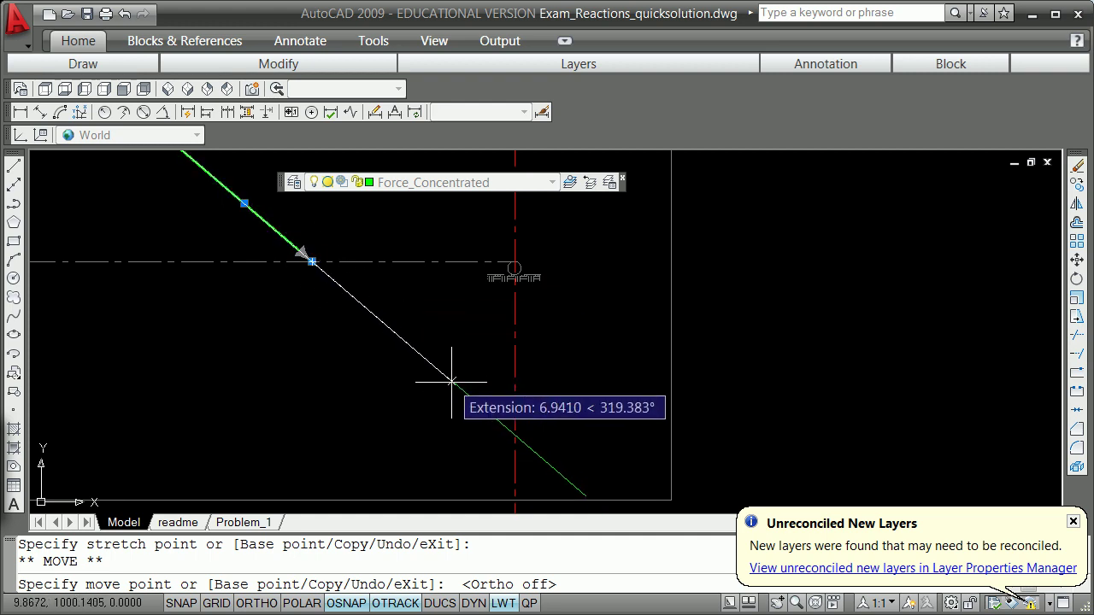
left_click(514, 436)
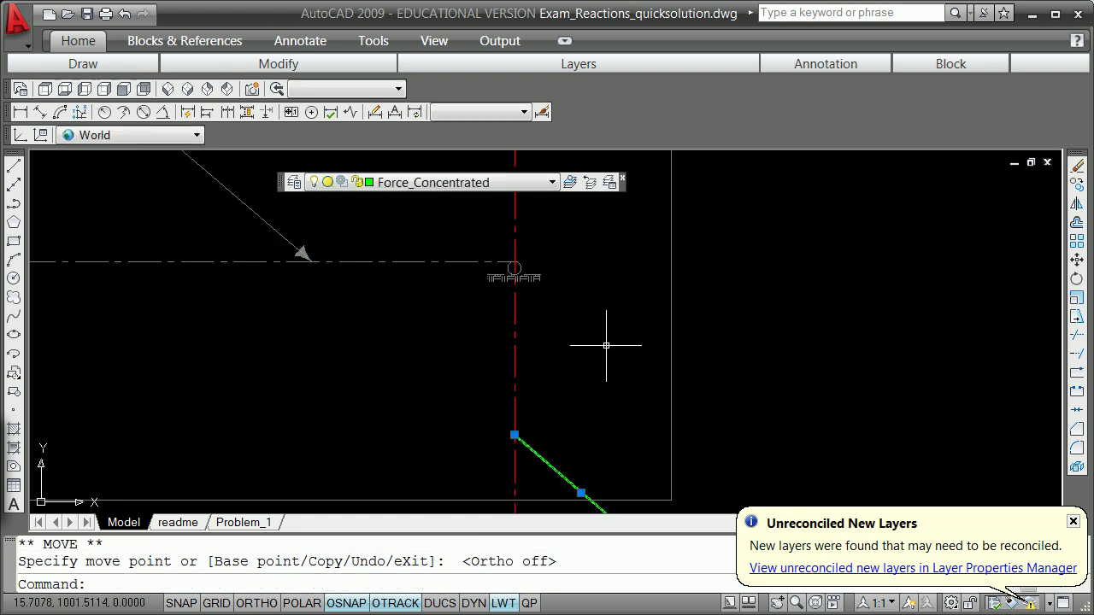
key("Escape")
key("Escape")
Step: Draw a Geom_LOF line from the beam's endpoint at the pin support to the tail of the moved force line
scroll(569, 383, "down", 2)
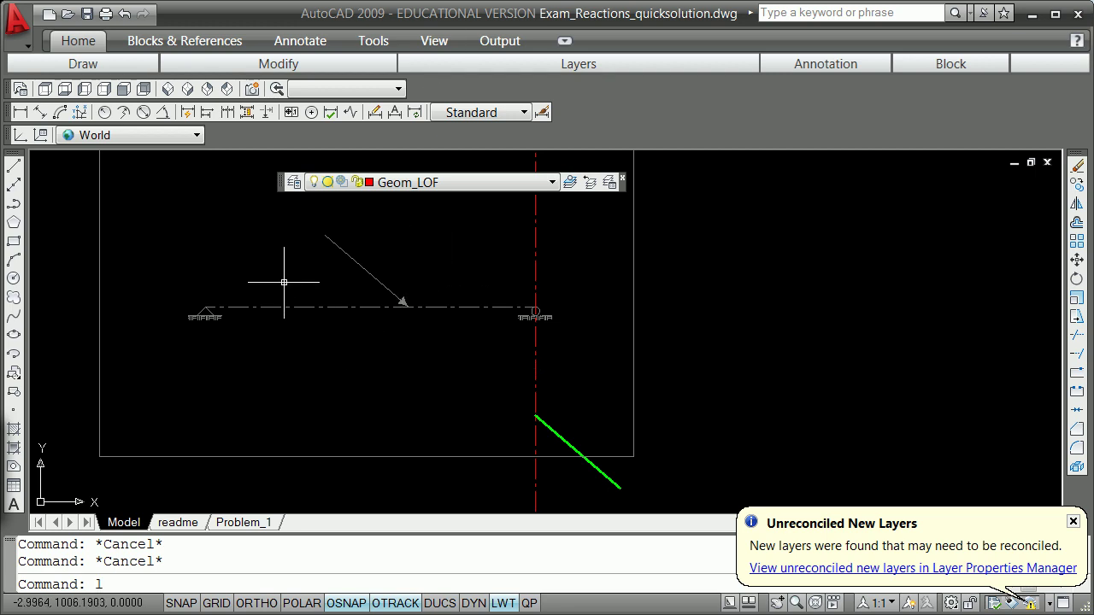
type("line")
key("Return")
type("end")
key("Return")
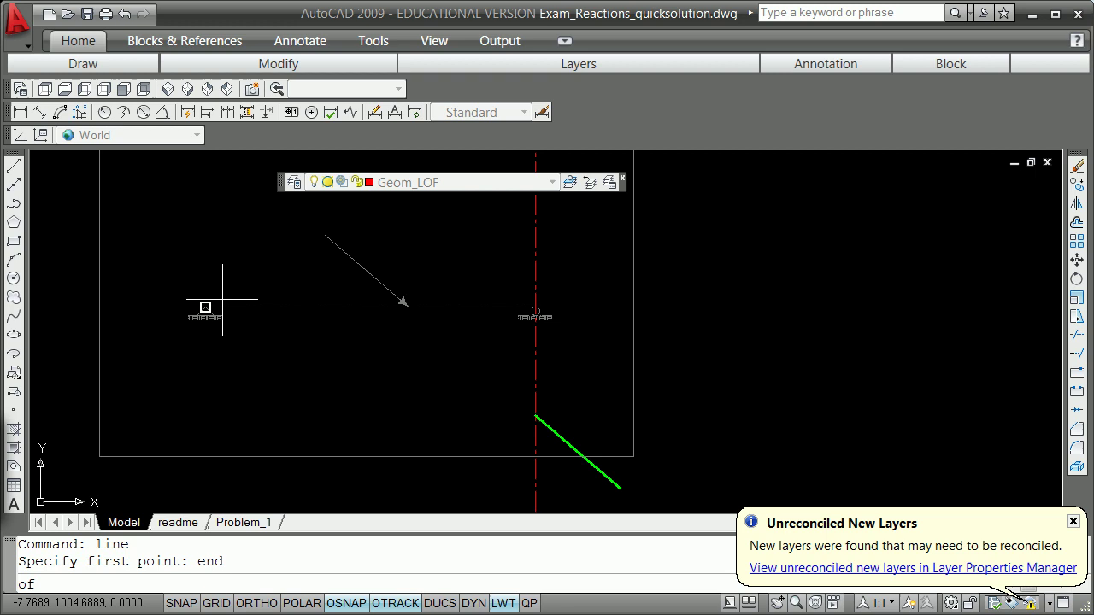
left_click(205, 306)
right_click(332, 382, "shift")
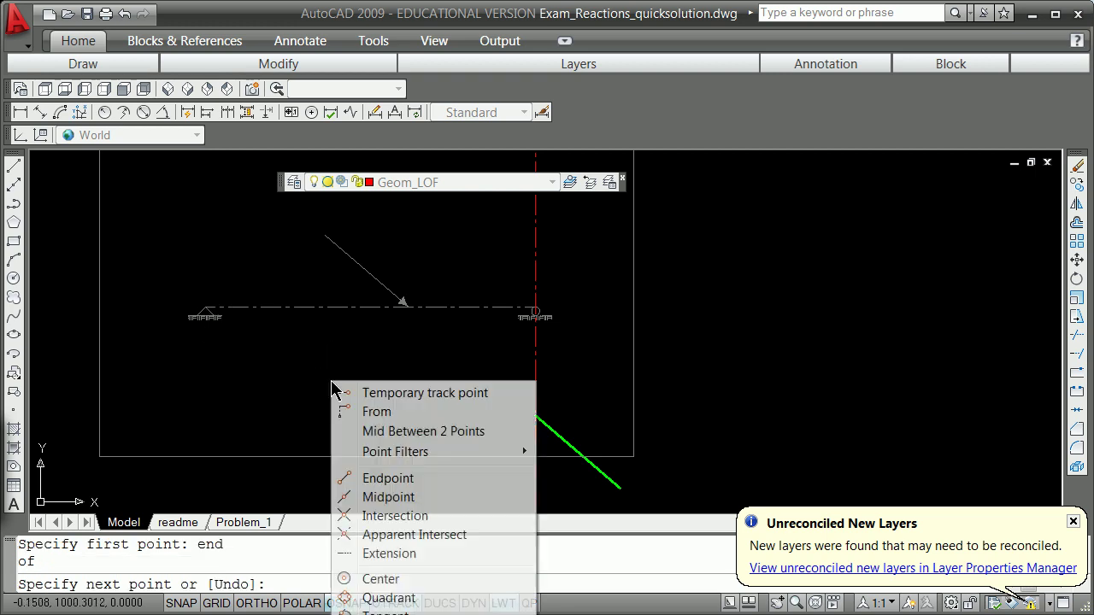
left_click(377, 408)
left_click(534, 416)
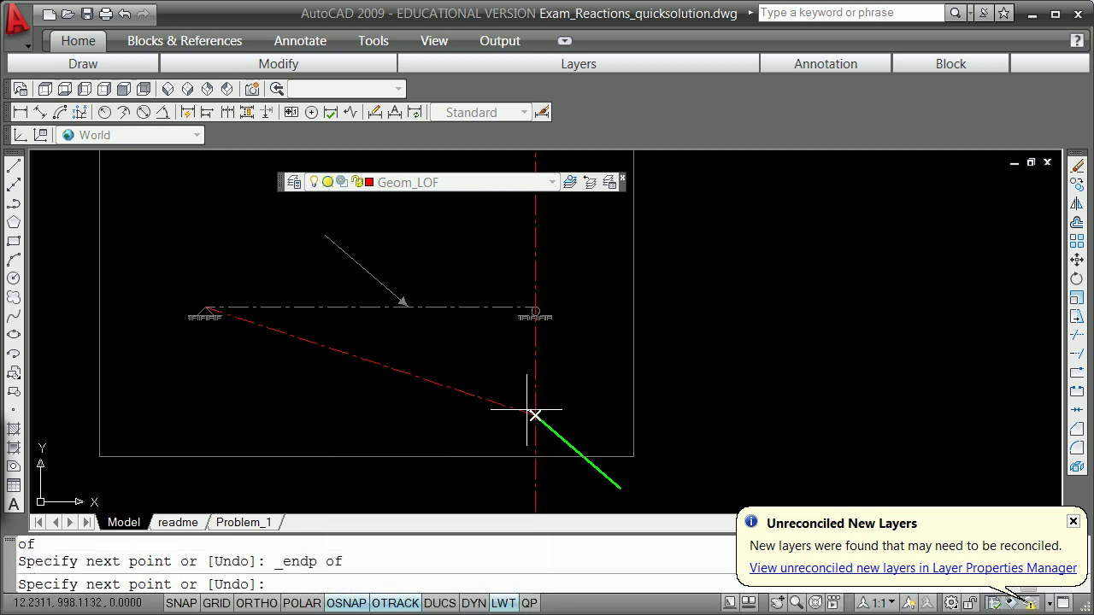
key("Return")
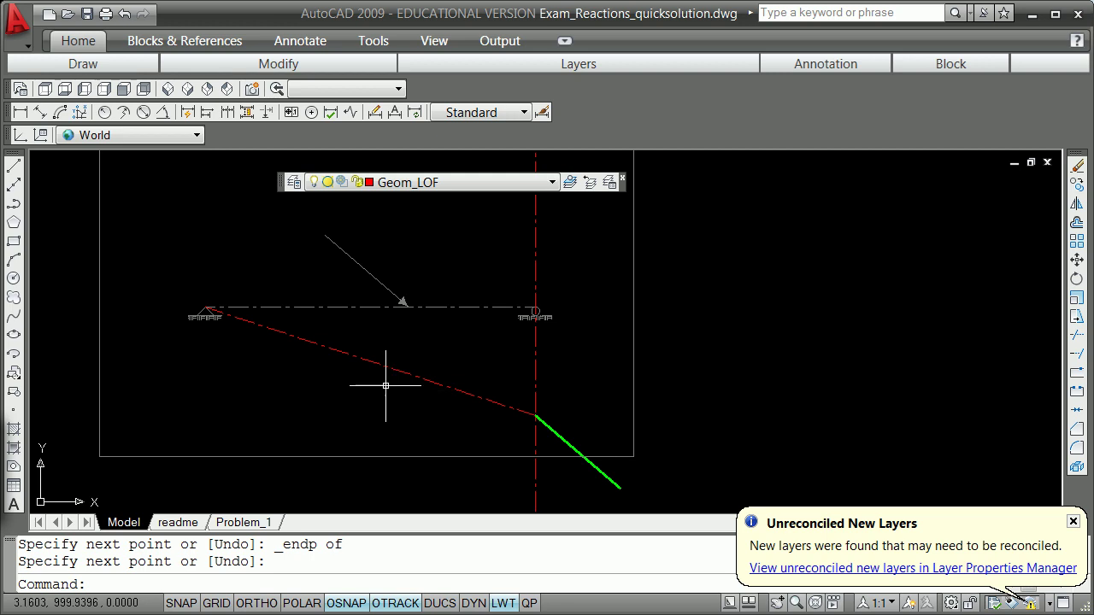
scroll(537, 427, "down", 2)
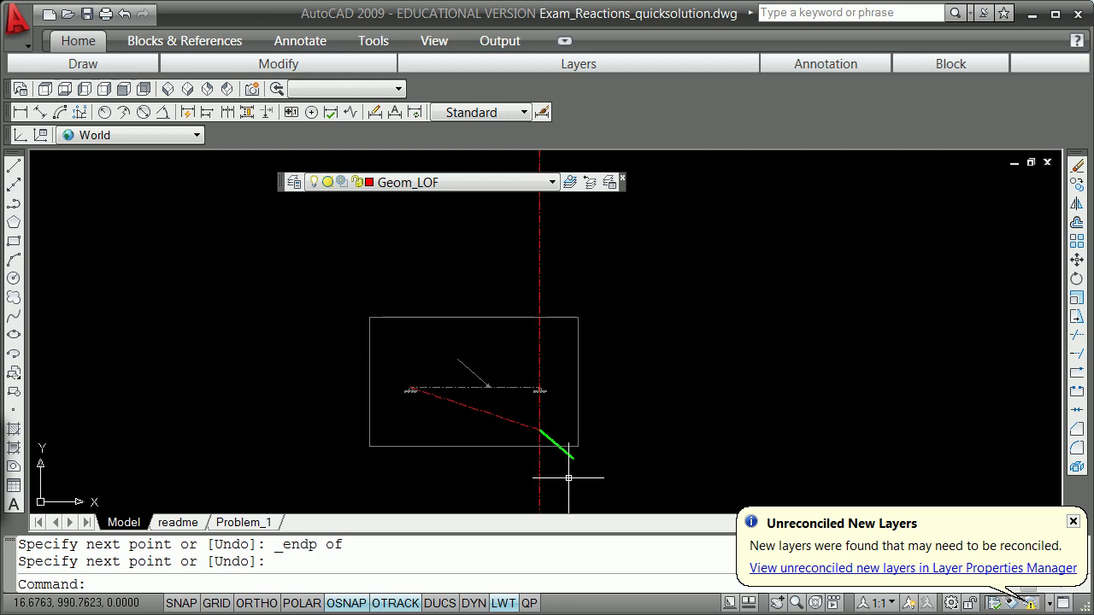
Step: Copy the inclined Geom_LOF line from its endpoint at the green force line's tail to the force line's tip
scroll(568, 478, "up", 2)
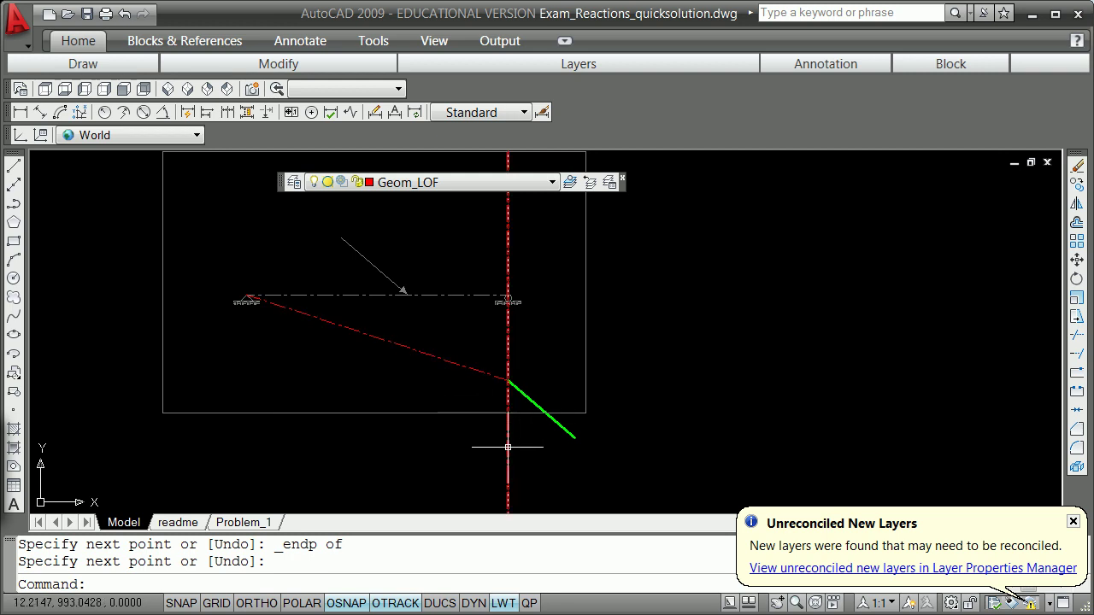
left_click(449, 360)
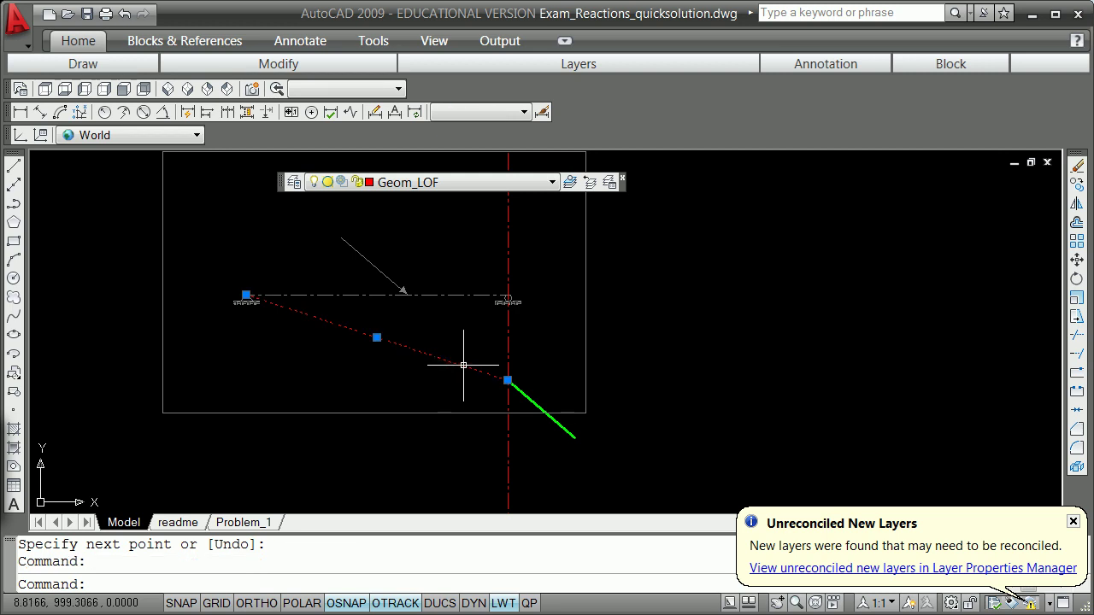
left_click(508, 381)
key("space")
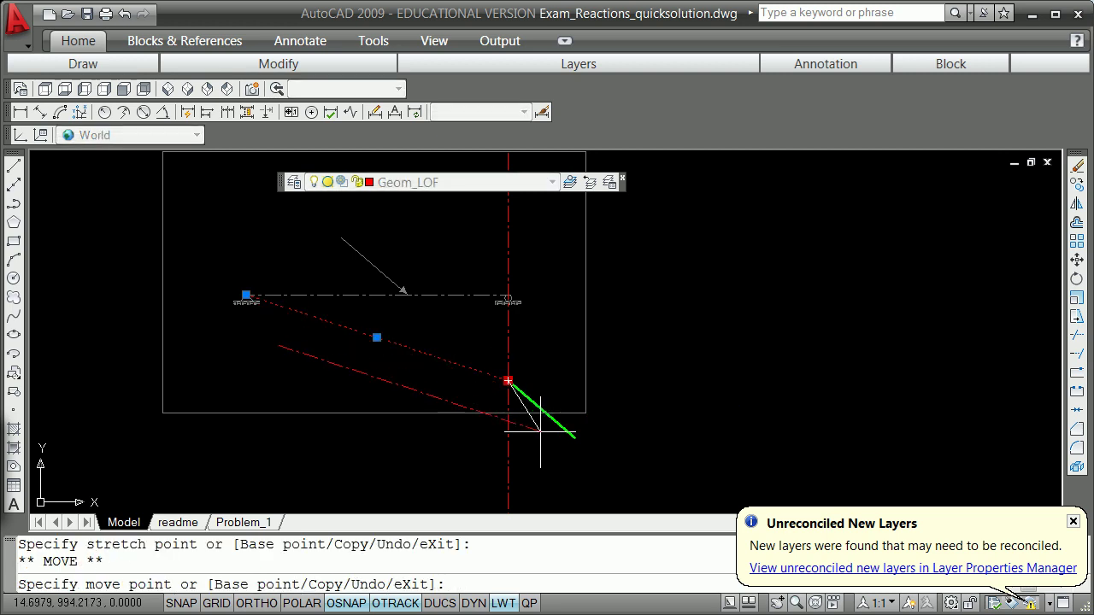
type("c")
key("Return")
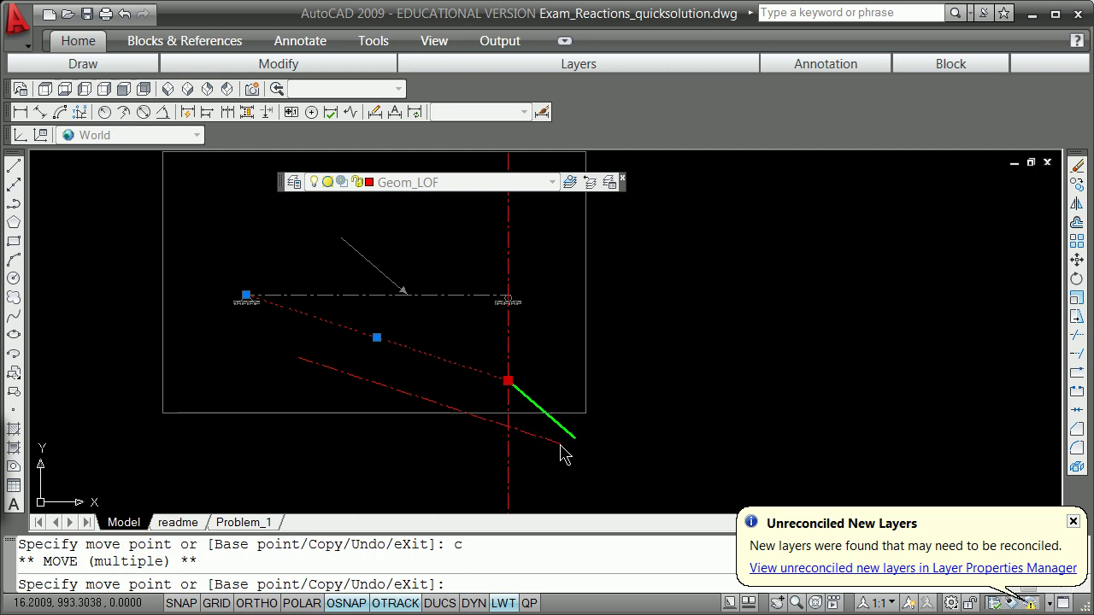
right_click(560, 453, "shift")
left_click(612, 472)
left_click(575, 439)
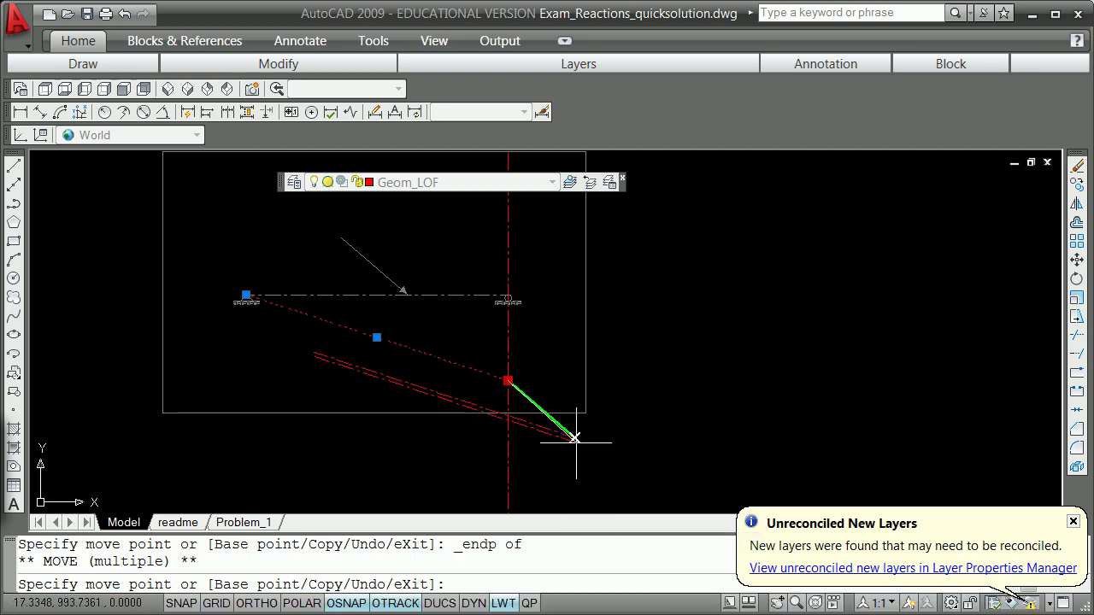
key("Return")
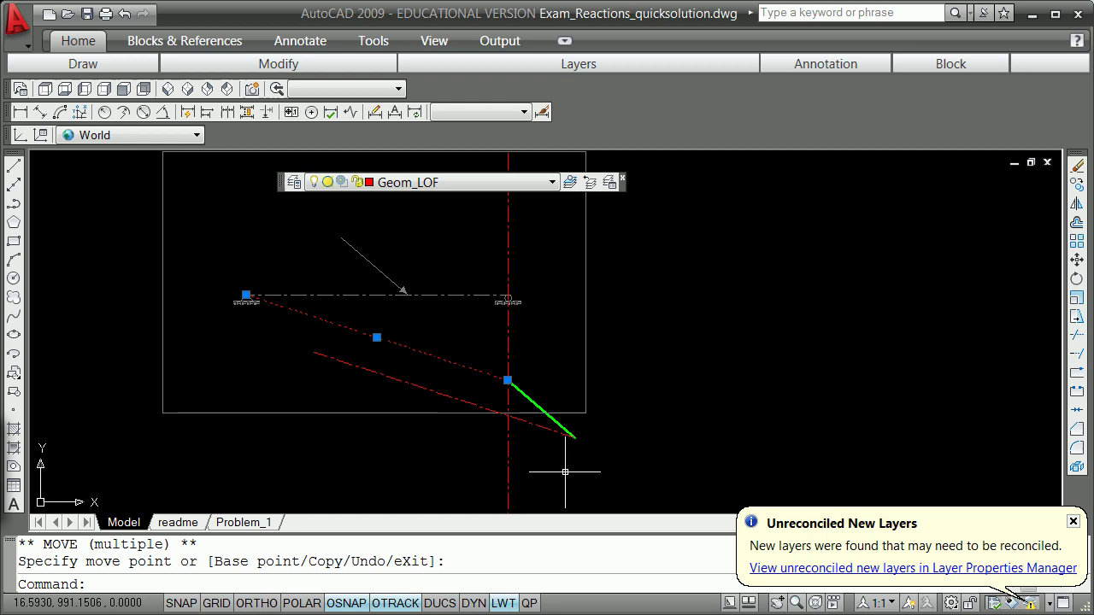
Step: Try switching to the Force_Reaction layer with the original inclined line still selected, and undo the layer change
left_click(552, 184)
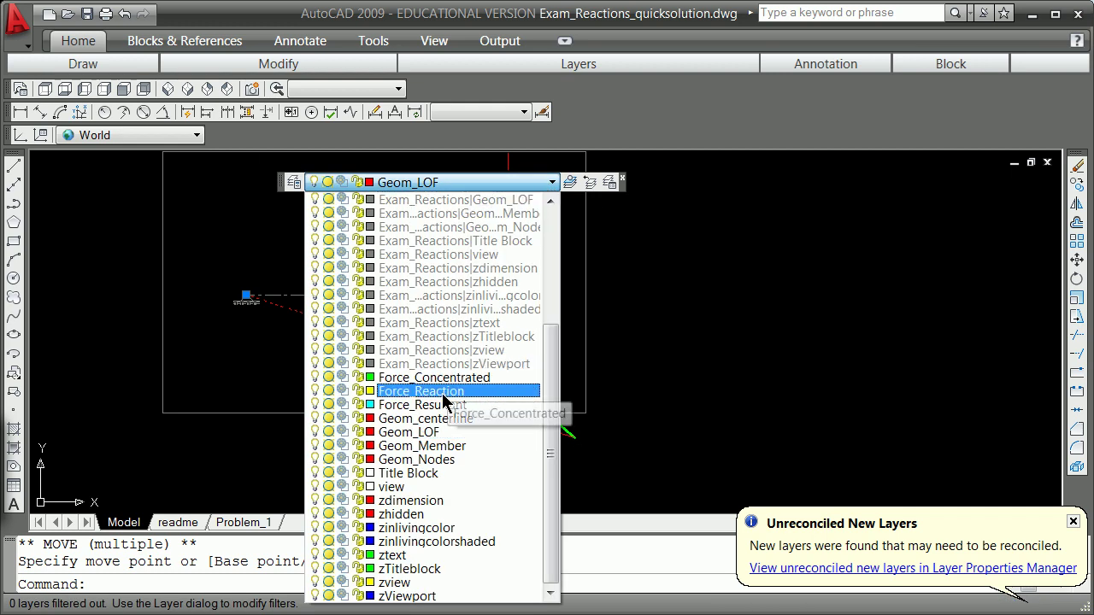
left_click(444, 392)
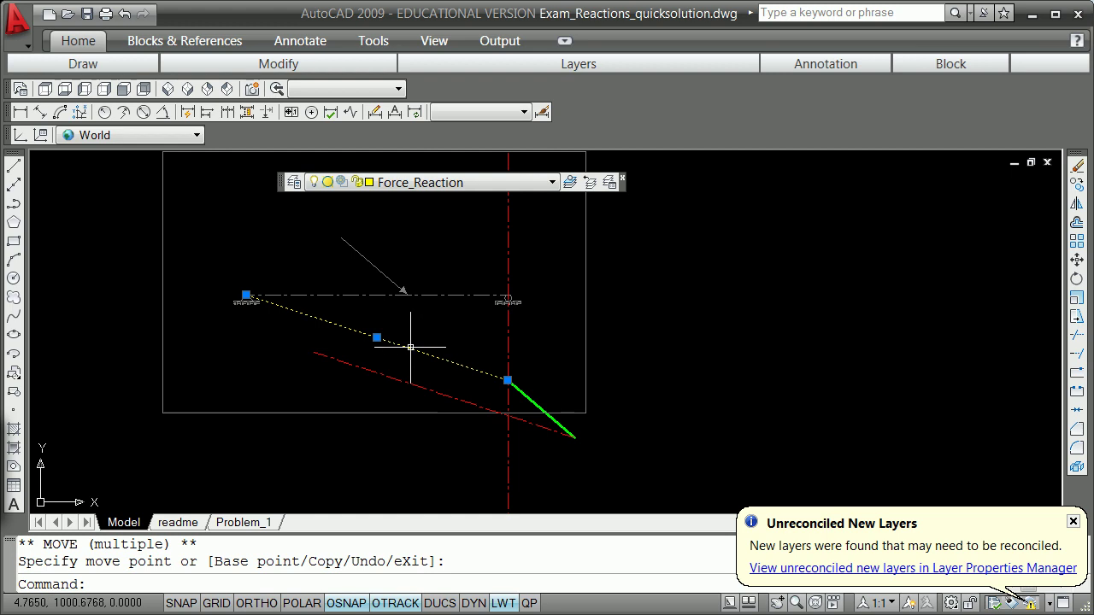
key("Escape")
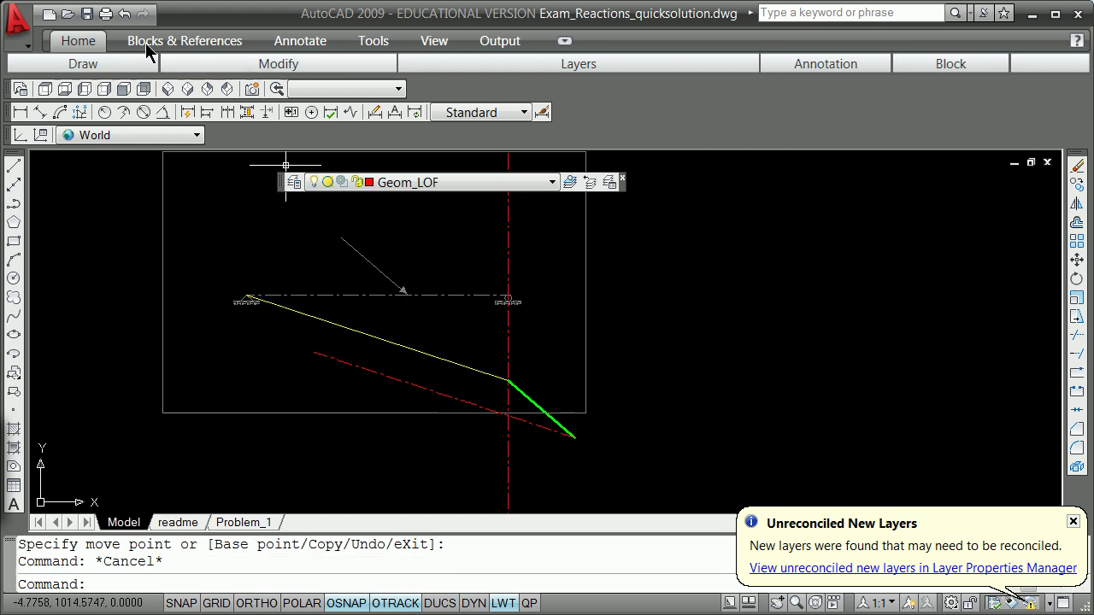
left_click(665, 331)
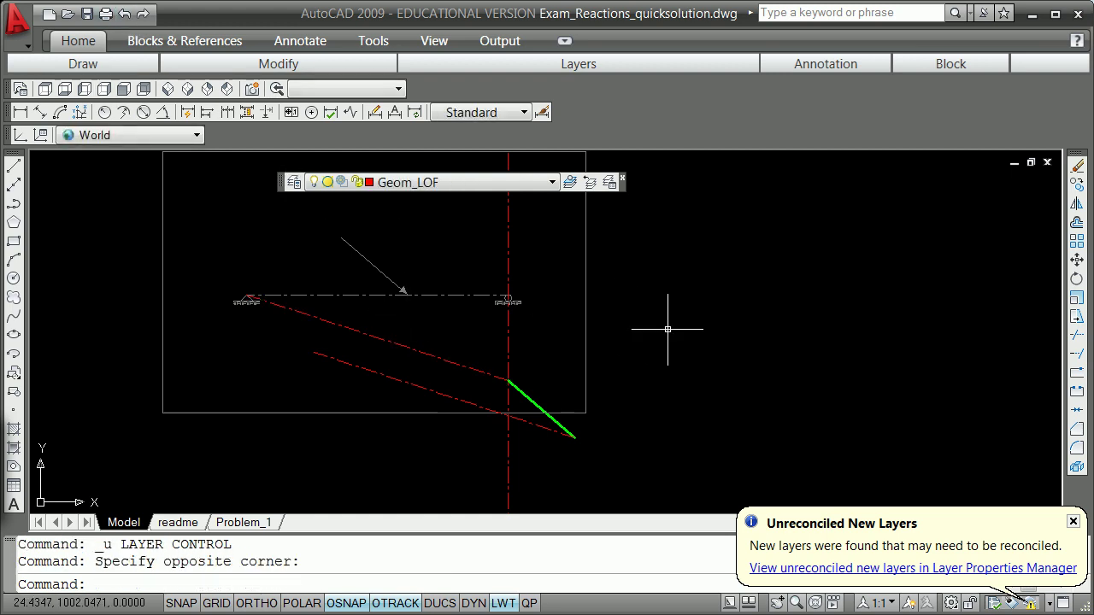
key("Escape")
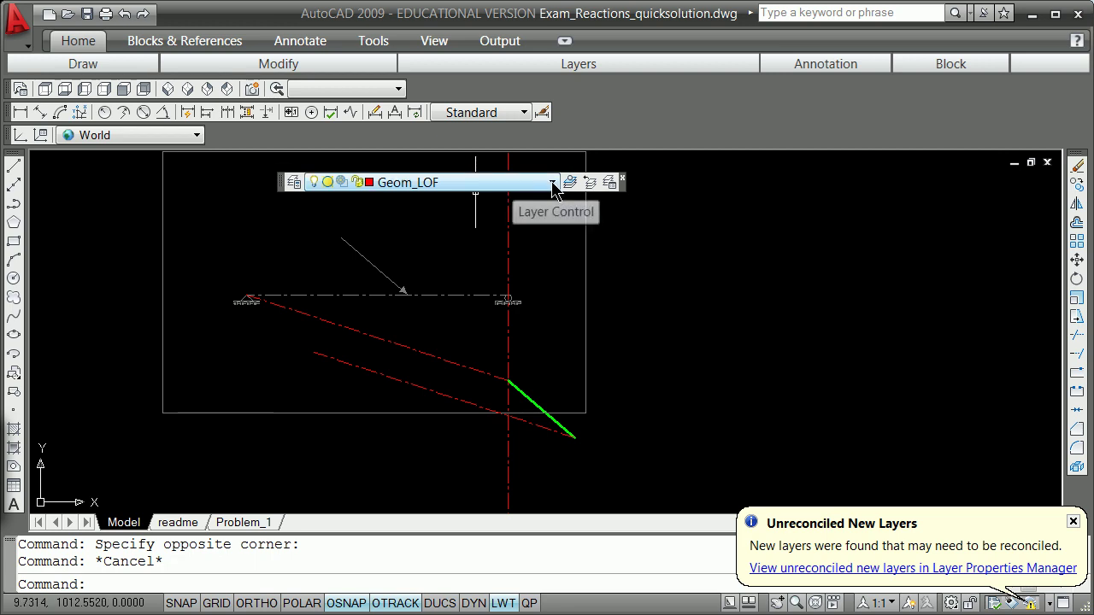
Step: Make Force_Reaction the current layer and draw a line from the green force line's tip to the copied line's intersection with the vertical construction line
left_click(525, 184)
left_click(453, 392)
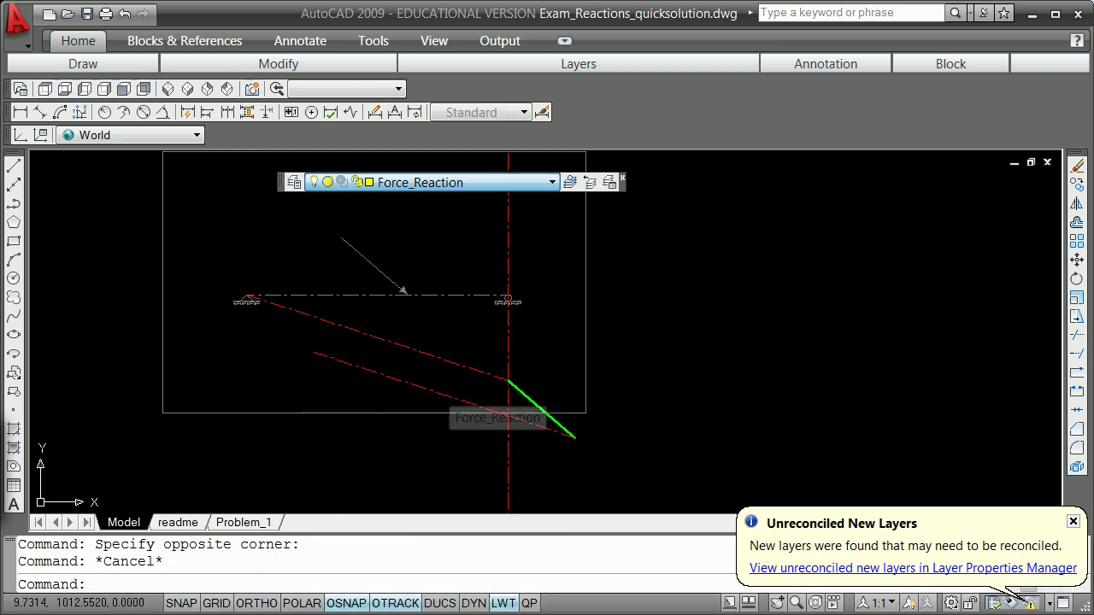
left_click(14, 165)
right_click(560, 453, "shift")
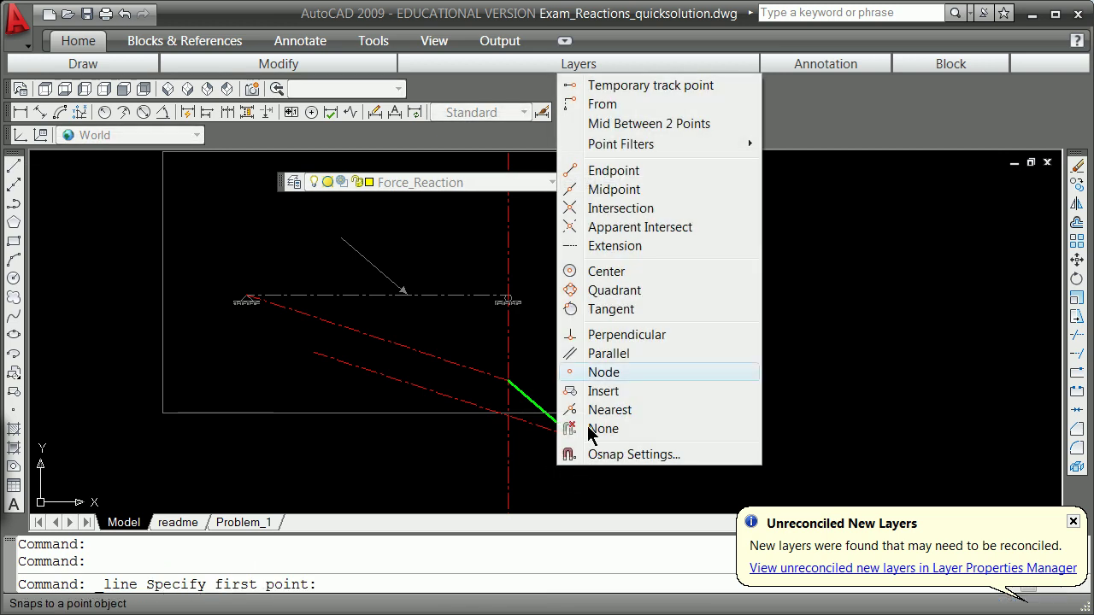
left_click(625, 172)
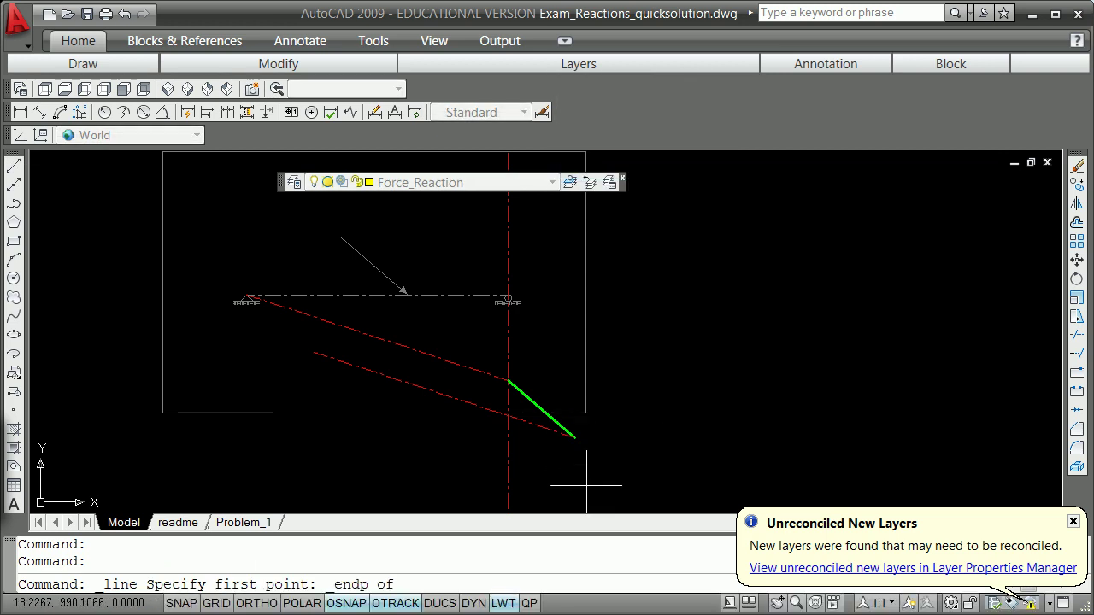
left_click(574, 437)
right_click(531, 451, "shift")
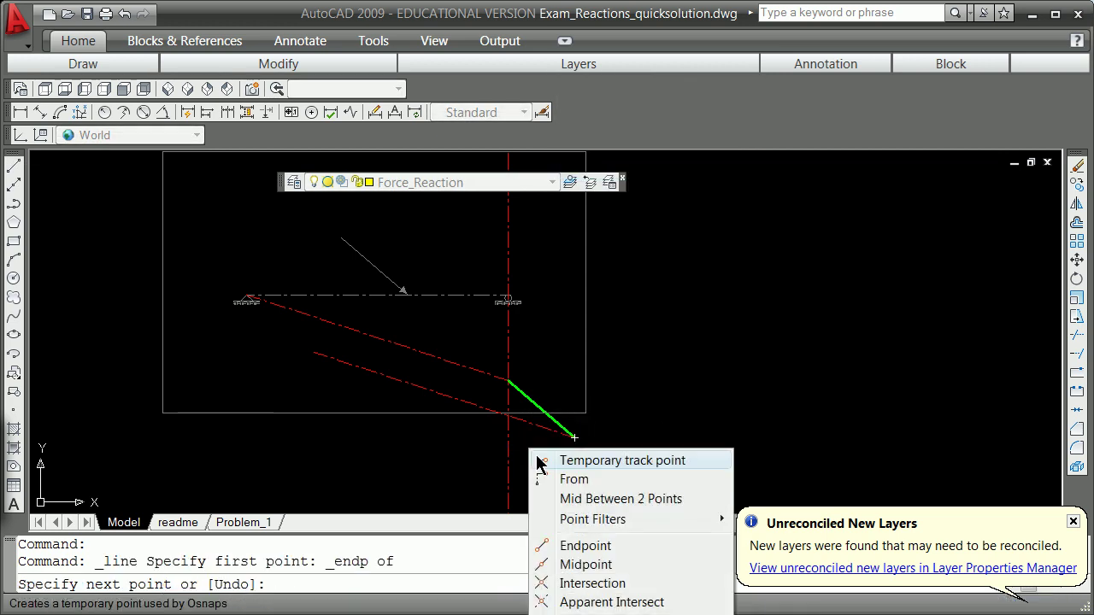
left_click(597, 588)
scroll(505, 462, "up", 6)
left_click(490, 273)
key("Return")
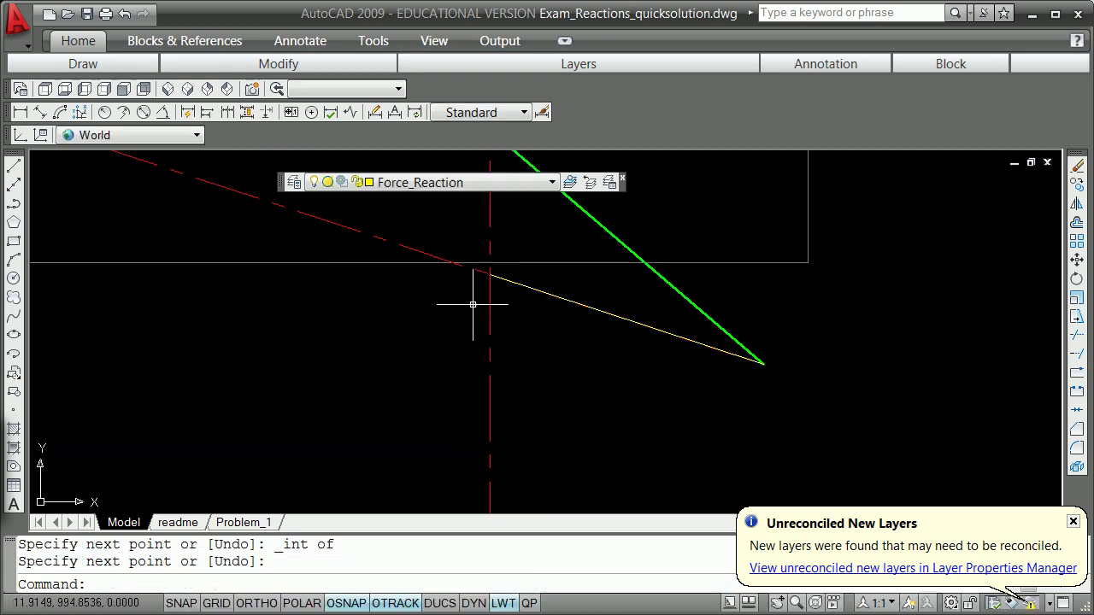
Step: Close the force triangle with a Force_Reaction line from the inclined reaction's end on the vertical construction line to the green force line's tail
scroll(474, 308, "down", 6)
scroll(471, 309, "up", 5)
key("Return")
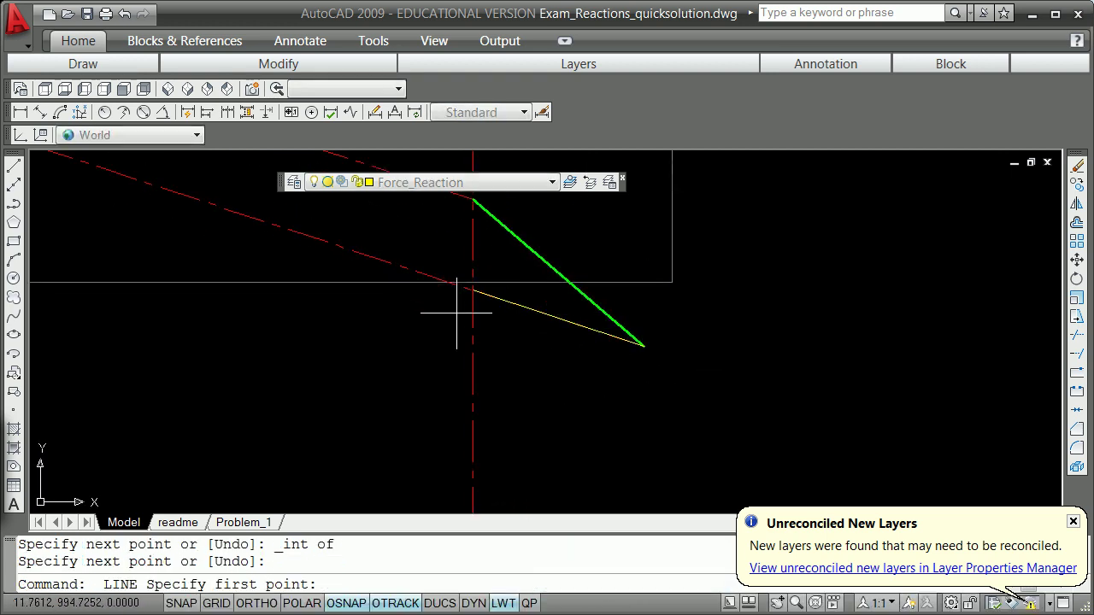
right_click(518, 358, "shift")
left_click(560, 454)
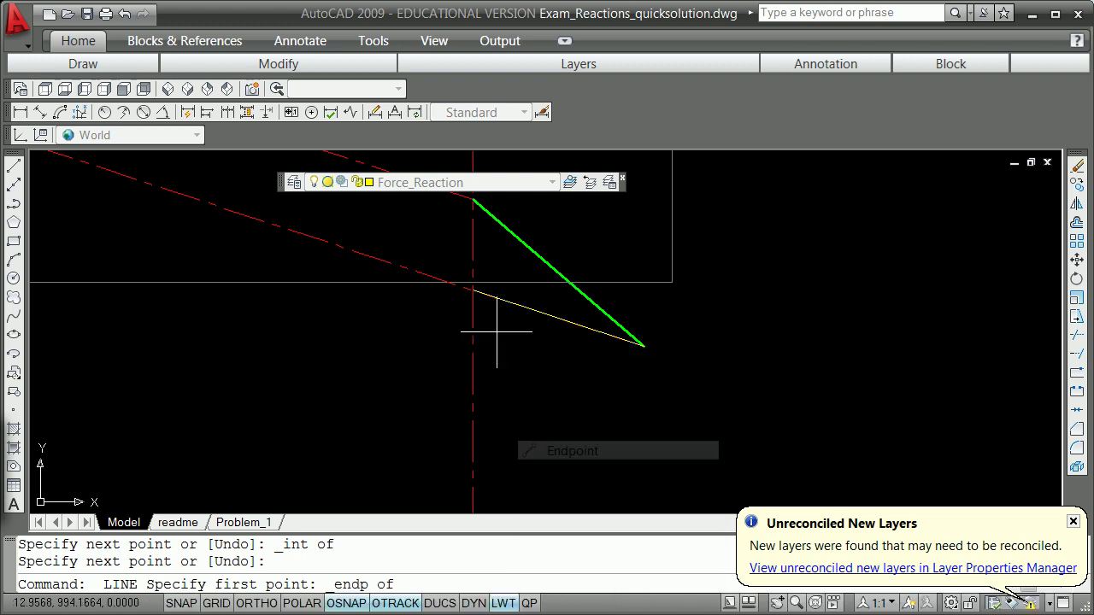
left_click(472, 290)
right_click(472, 265, "shift")
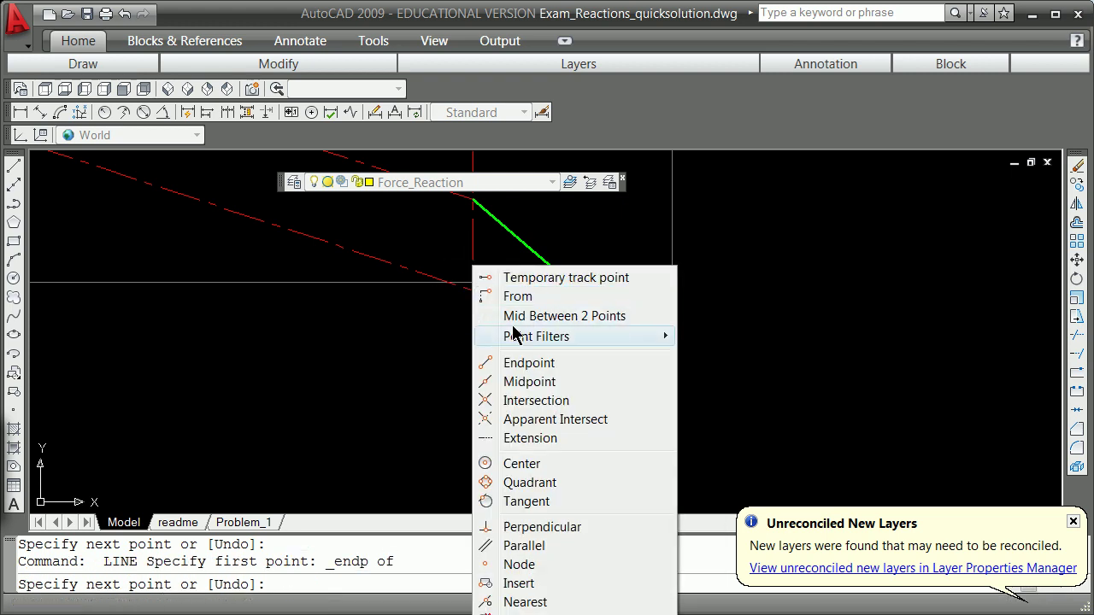
left_click(547, 402)
left_click(473, 199)
key("Return")
Step: Copy the inclined reaction line from its endpoint at the green force's tip to the beam's endpoint at the pin support
scroll(453, 259, "down", 5)
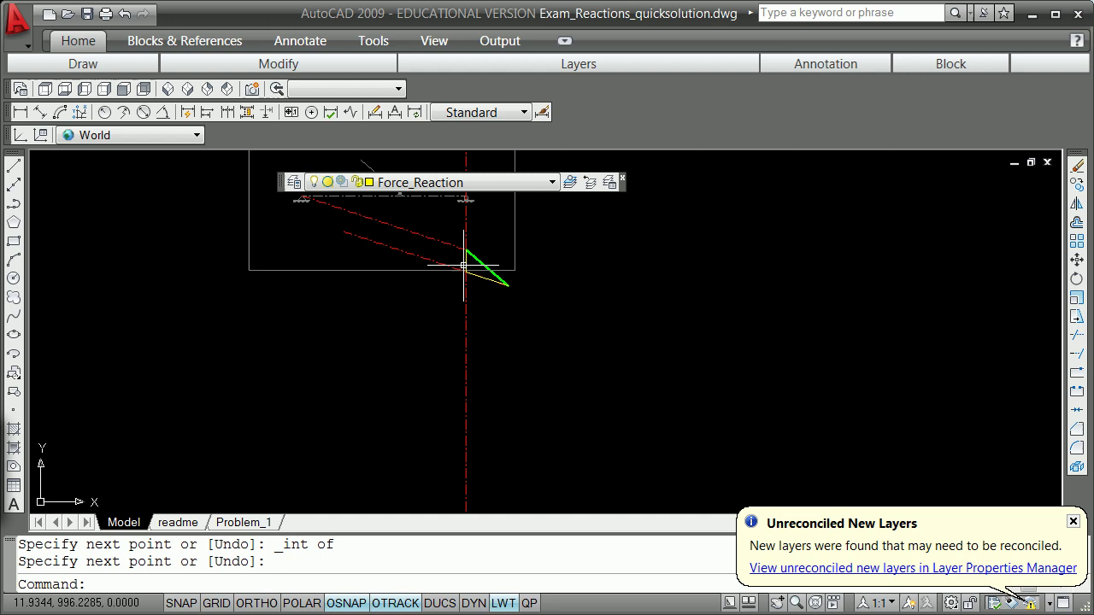
scroll(441, 262, "up", 4)
scroll(508, 336, "up", 1)
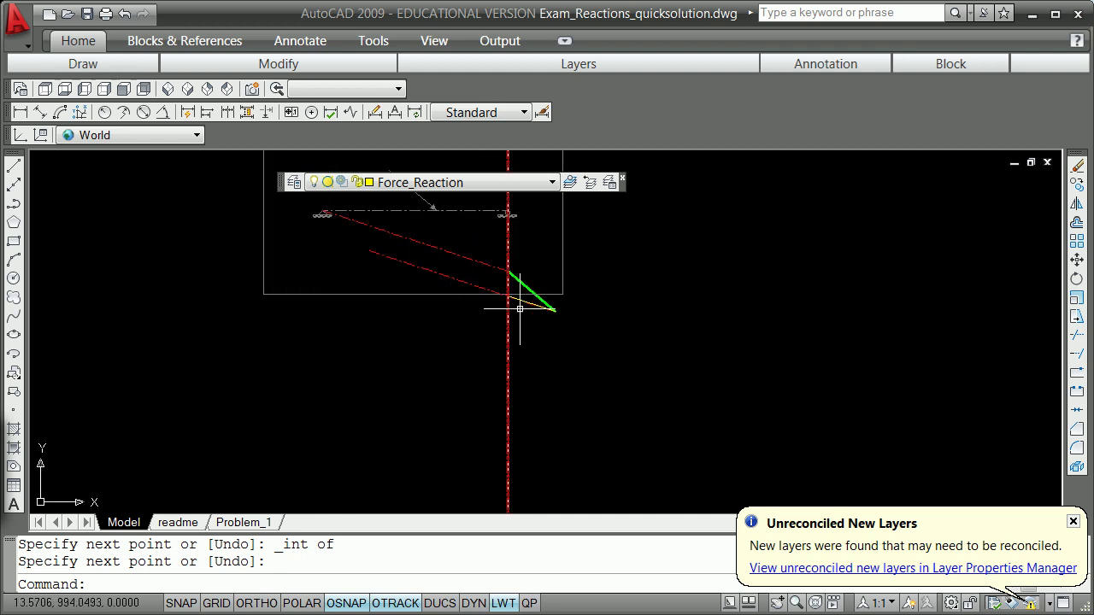
left_click(530, 305)
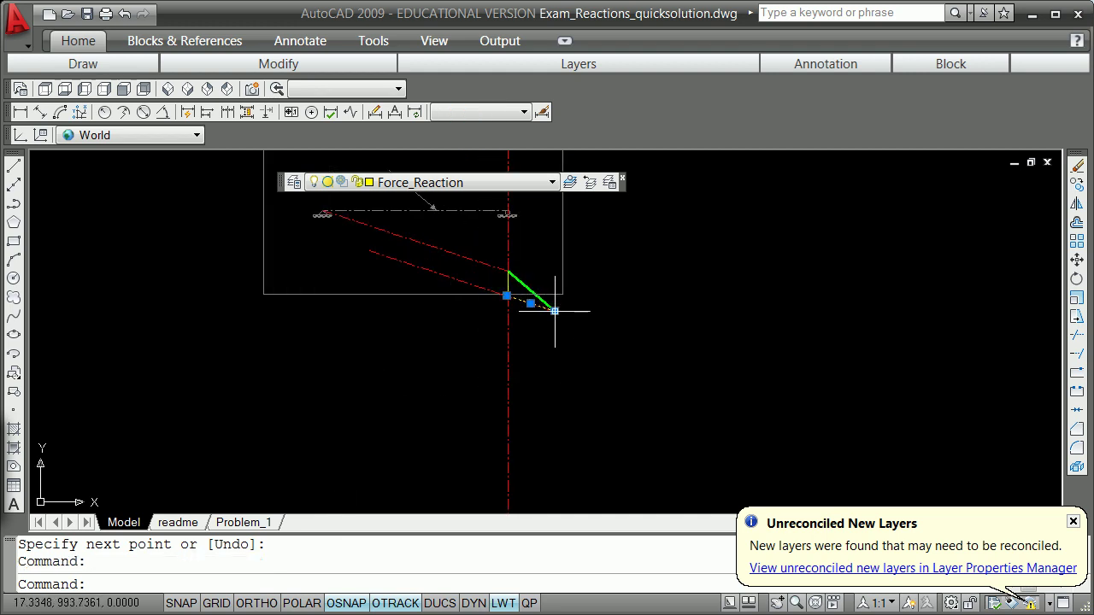
left_click(555, 311)
key("space")
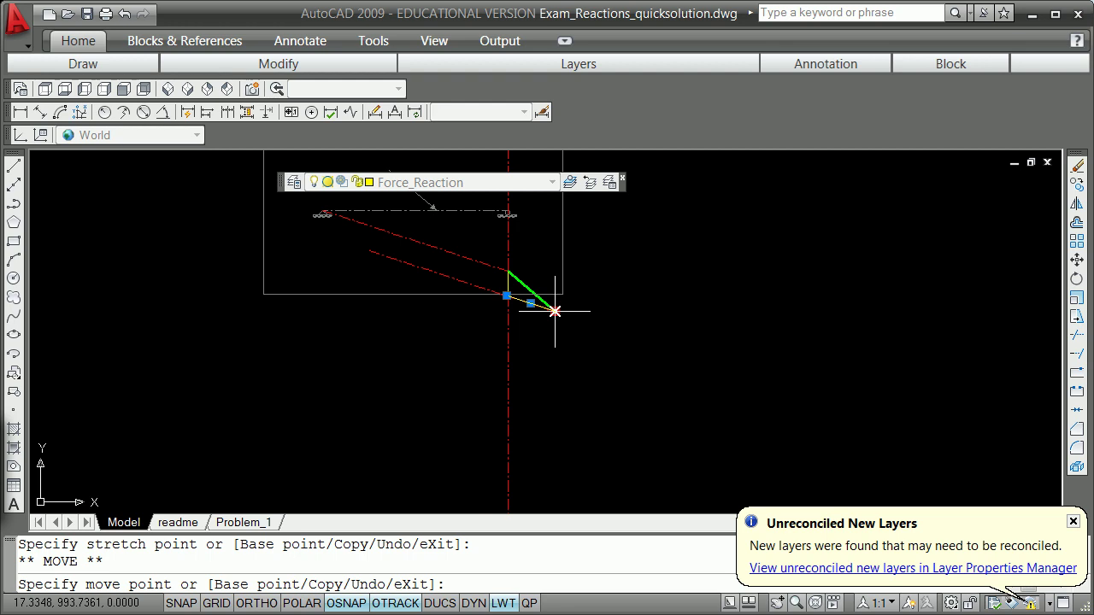
type("c")
key("Return")
scroll(344, 248, "down", 3)
scroll(340, 248, "up", 4)
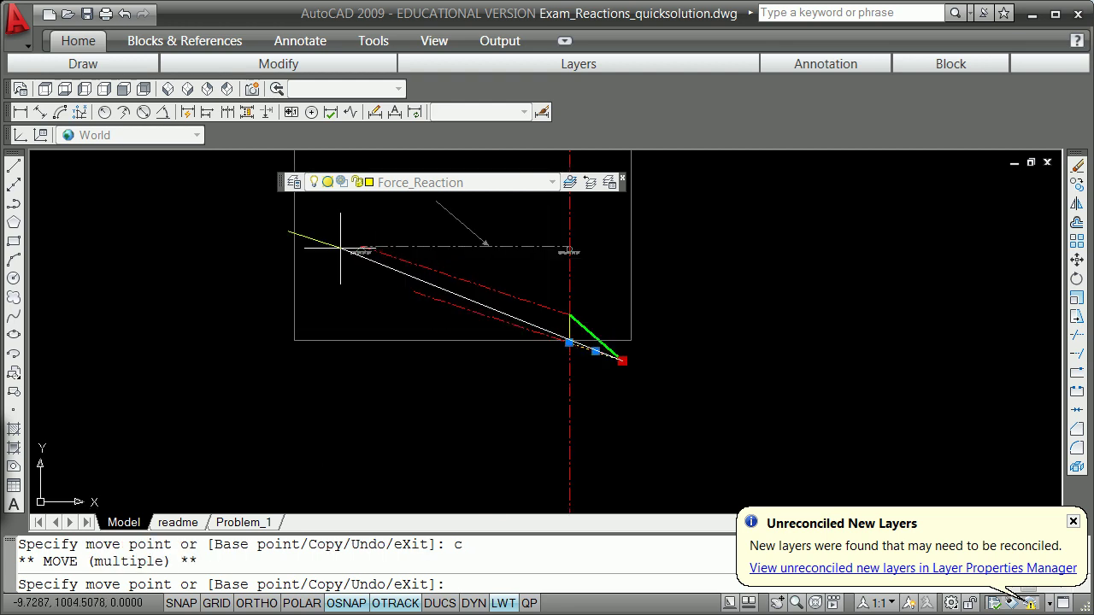
right_click(356, 231, "shift")
left_click(419, 329)
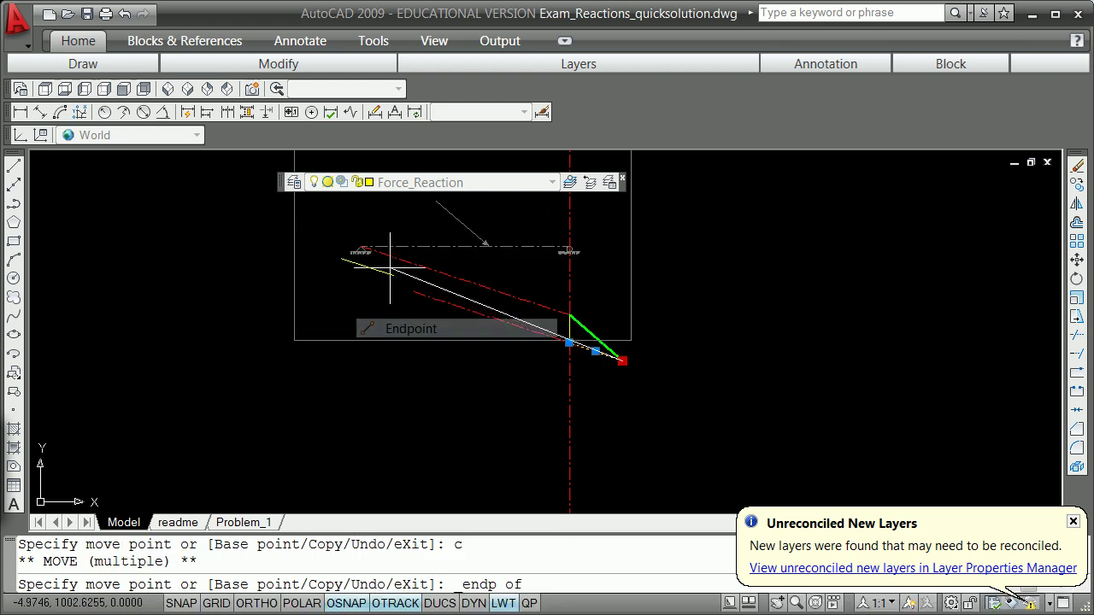
scroll(362, 246, "up", 4)
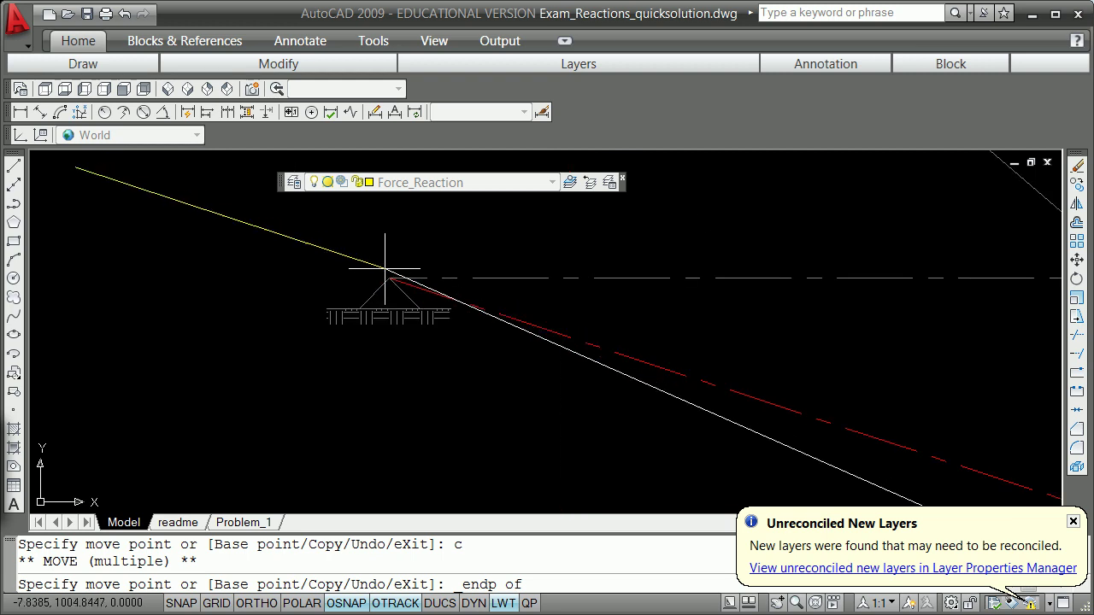
left_click(357, 279)
key("Escape")
scroll(357, 279, "down", 4)
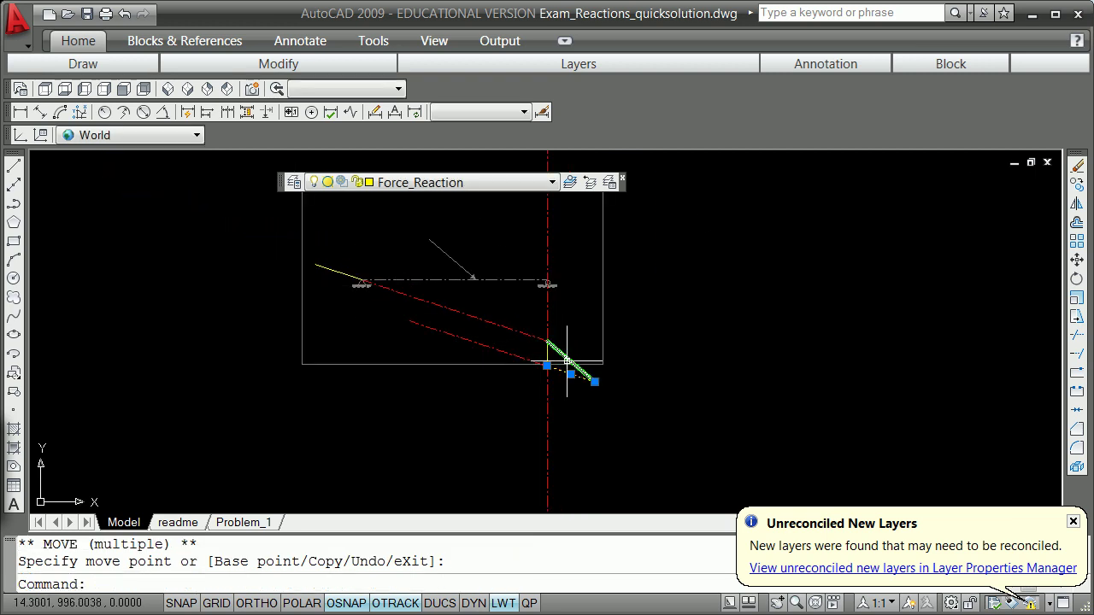
key("Escape")
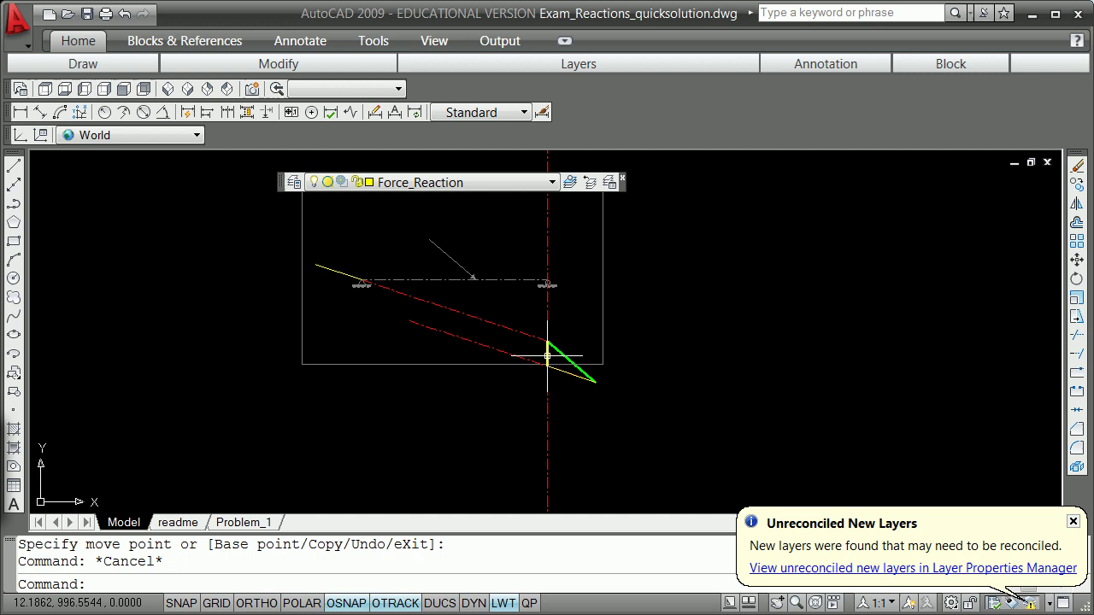
Step: Copy the vertical reaction line from its lower endpoint to the beam's endpoint at the roller support
left_click(547, 356)
left_click(547, 366)
key("space")
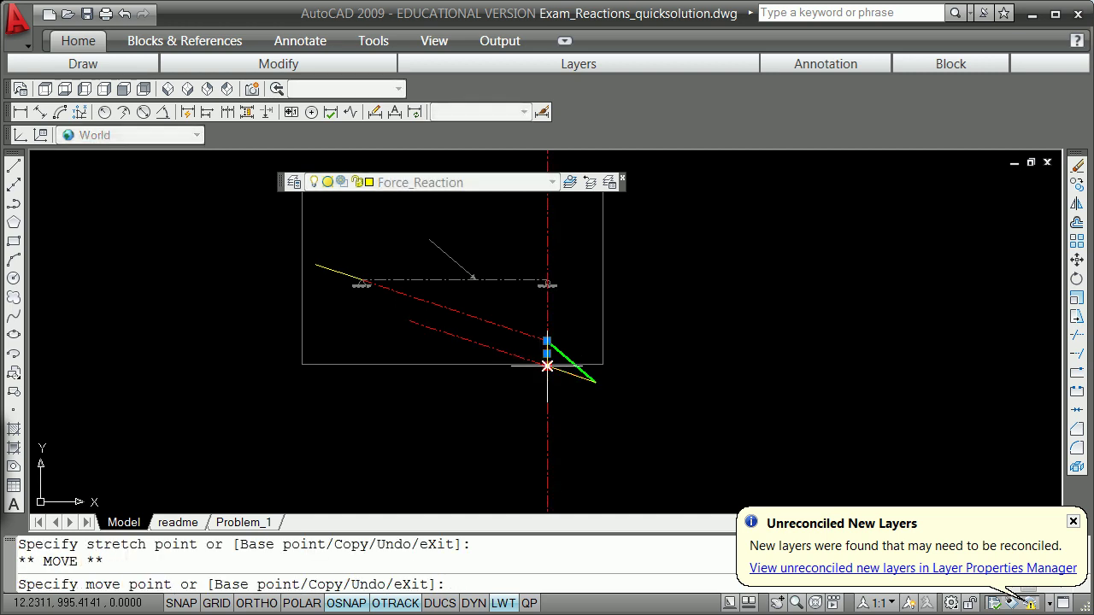
type("c")
key("Return")
scroll(547, 341, "up", 5)
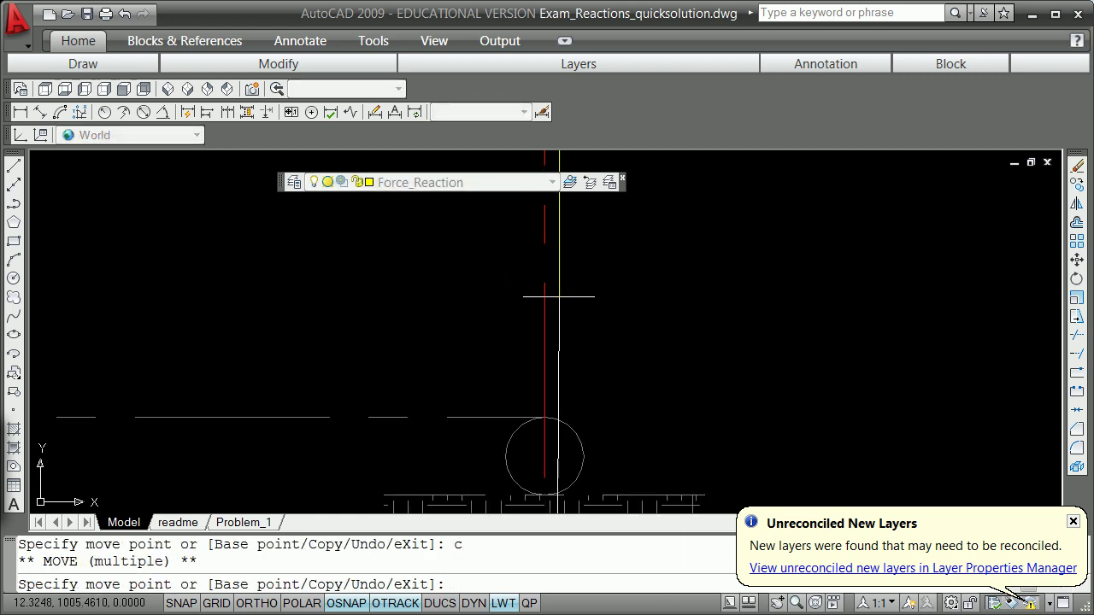
right_click(571, 329, "shift")
left_click(626, 425)
left_click(548, 418)
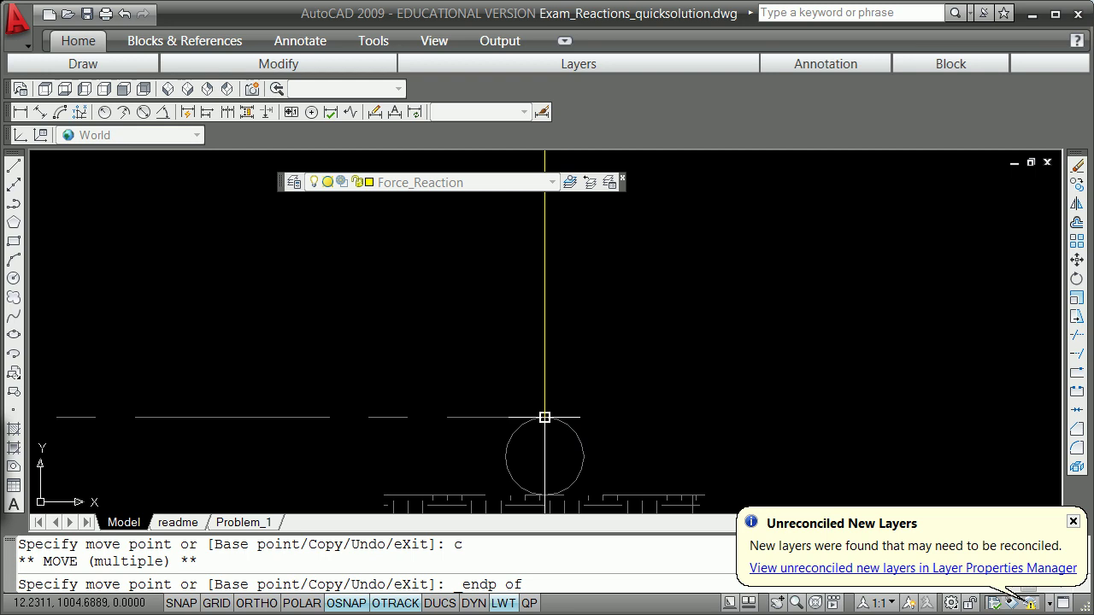
key("Escape")
Step: Erase the selected original vertical reaction line in the force triangle
scroll(573, 394, "down", 5)
left_click(576, 391)
type("e")
key("Return")
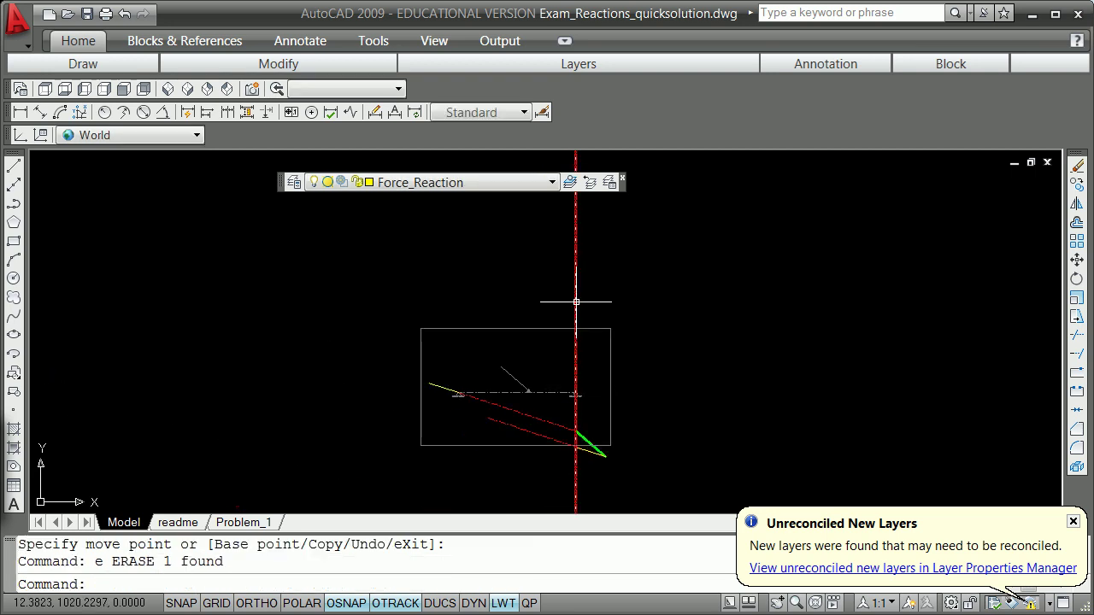
key("Escape")
type("e")
key("Return")
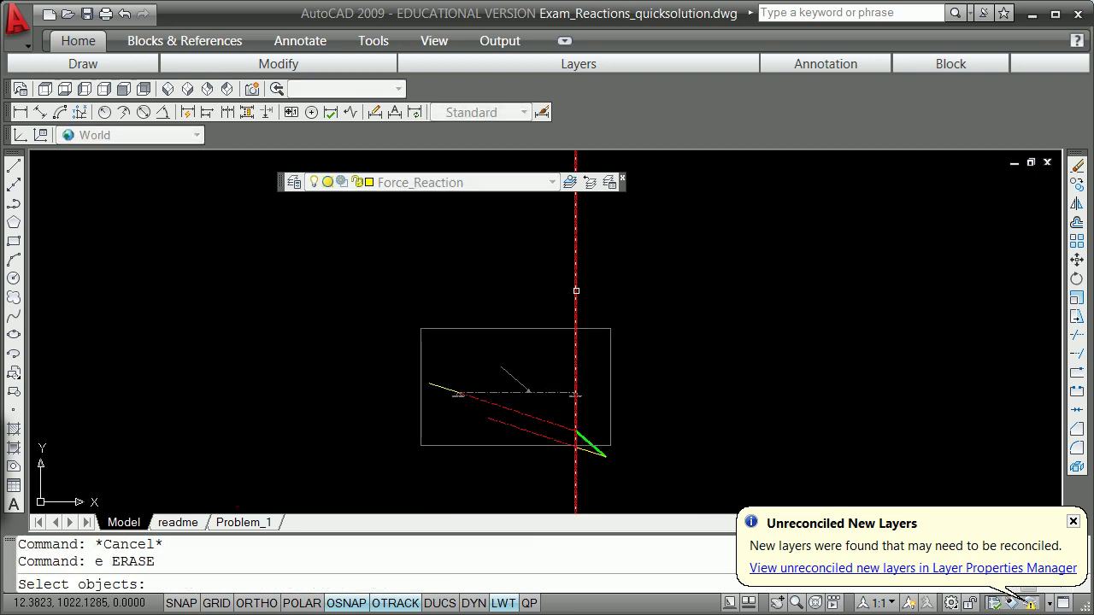
scroll(592, 443, "up", 3)
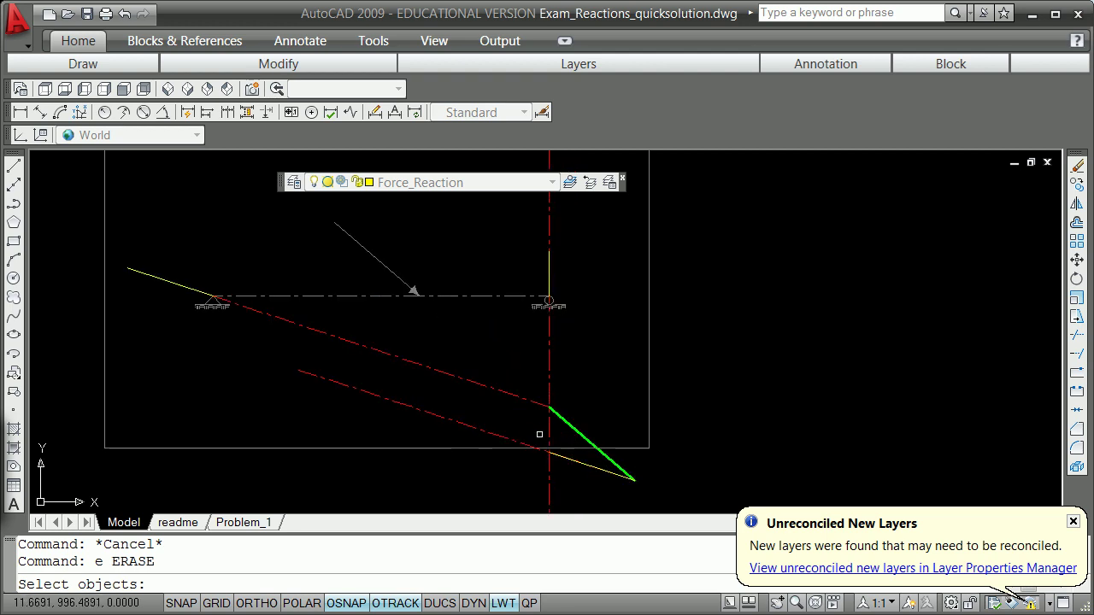
left_click(548, 286)
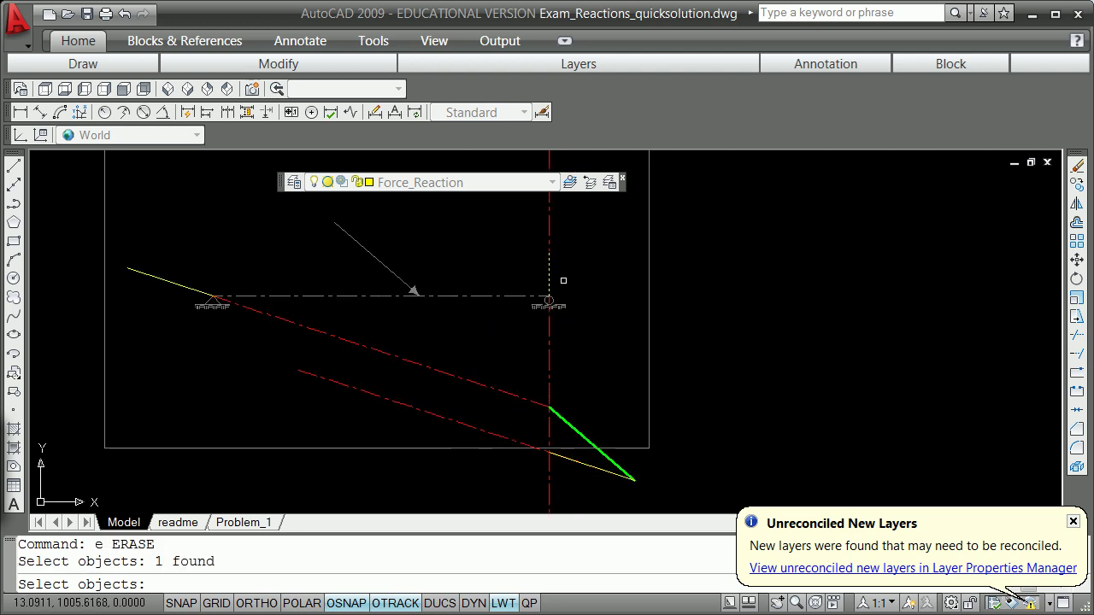
key("Escape")
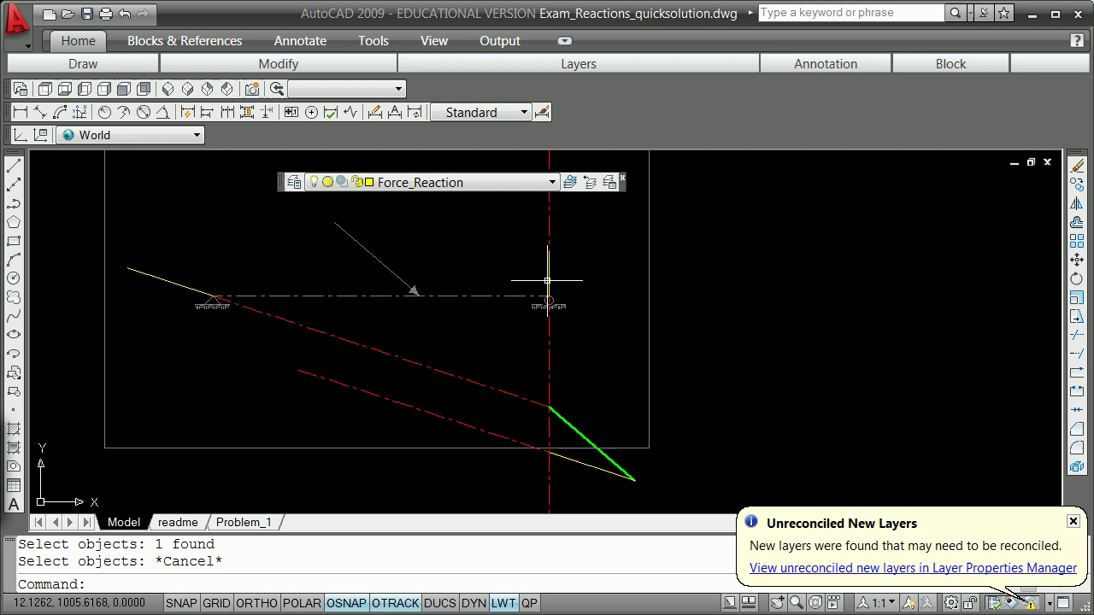
Step: Copy the vertical reaction line from its lower endpoint at the roller support to the inclined reaction's end on the vertical construction line
left_click(548, 273)
left_click(548, 296)
key("space")
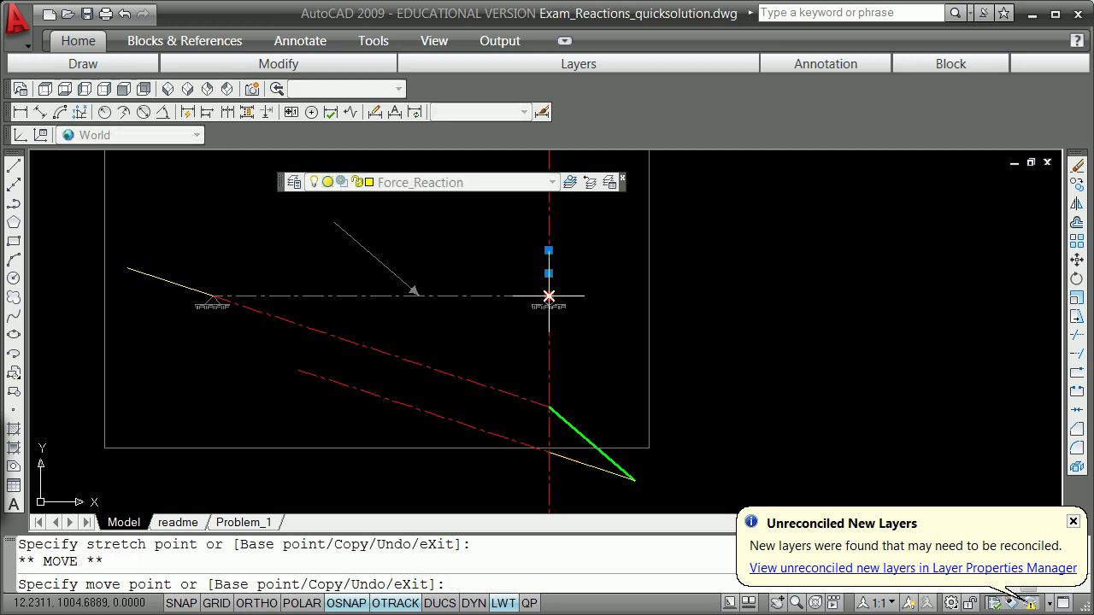
type("c")
key("Return")
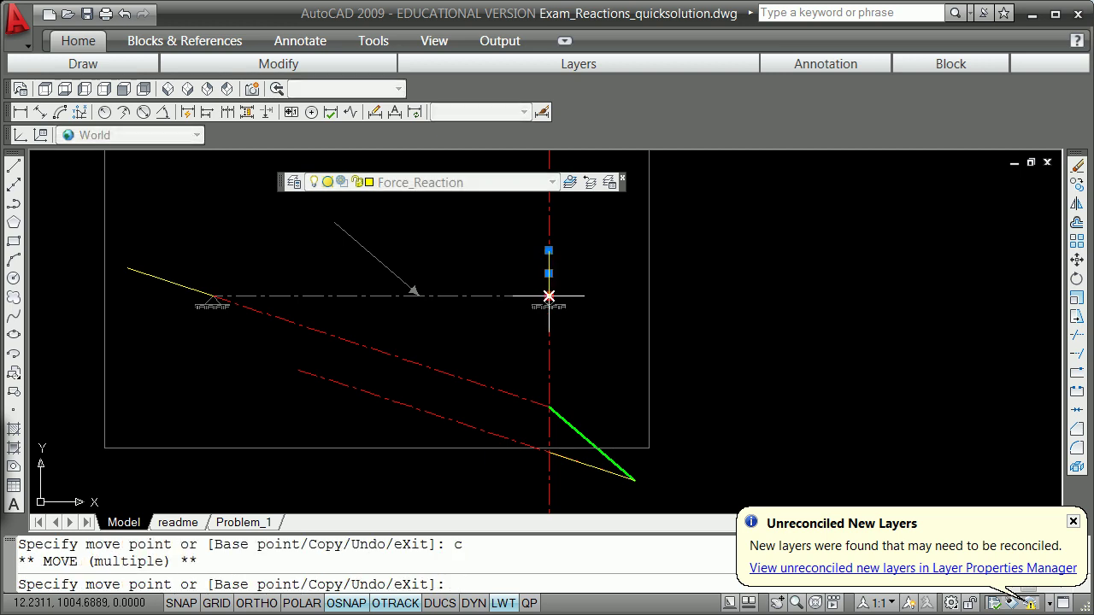
right_click(530, 410, "shift")
left_click(569, 507)
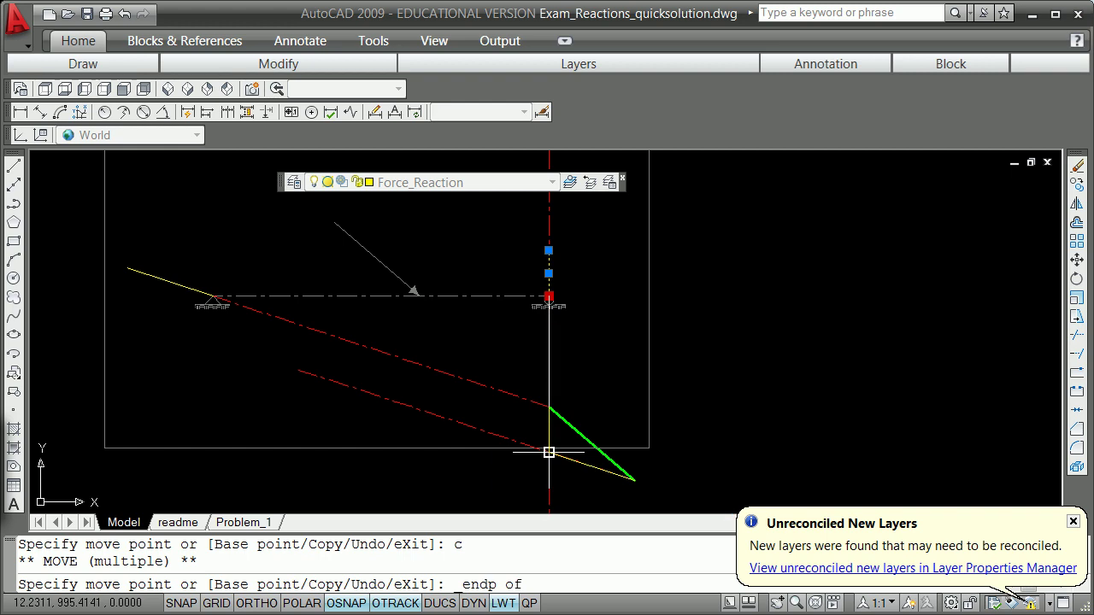
left_click(549, 452)
key("Escape")
scroll(570, 356, "down", 5)
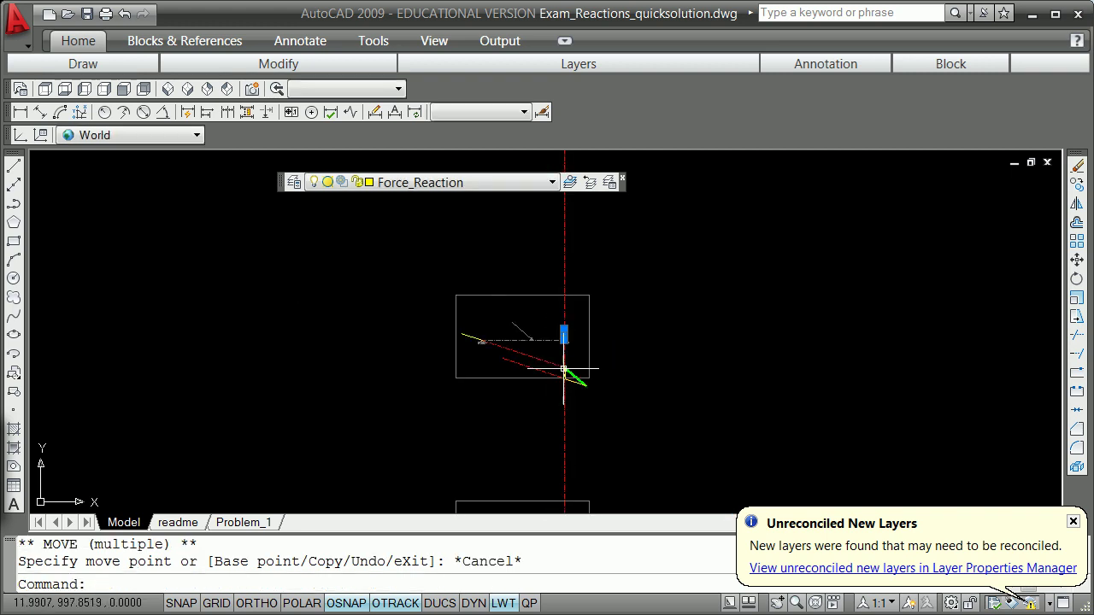
scroll(544, 415, "down", 2)
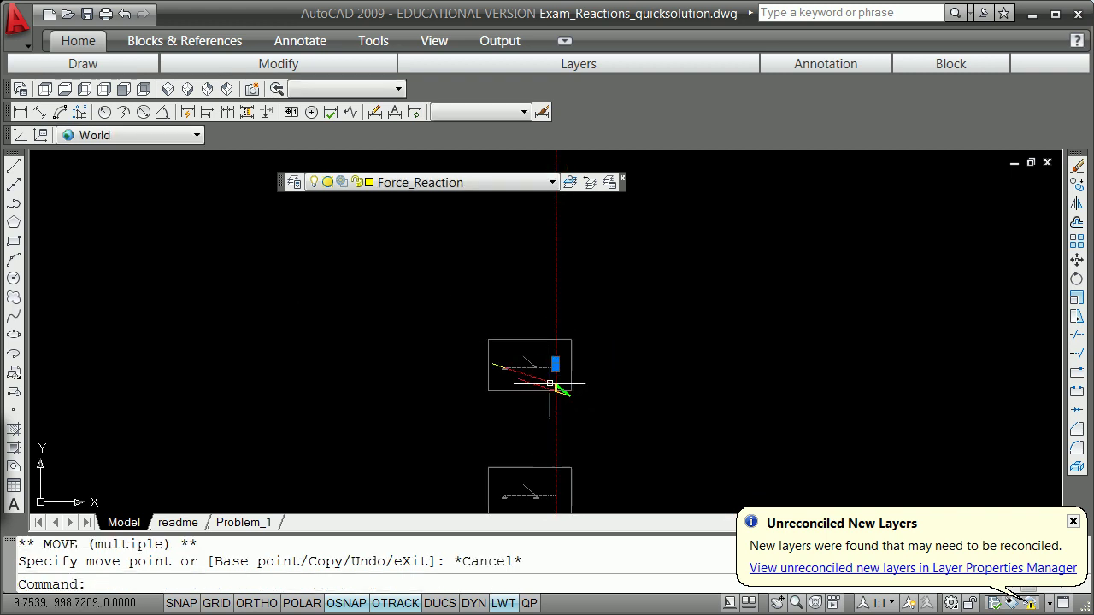
Step: Erase the still-selected vertical reaction line at the roller and the red vertical construction line crossing the second beam problem
scroll(518, 506, "up", 6)
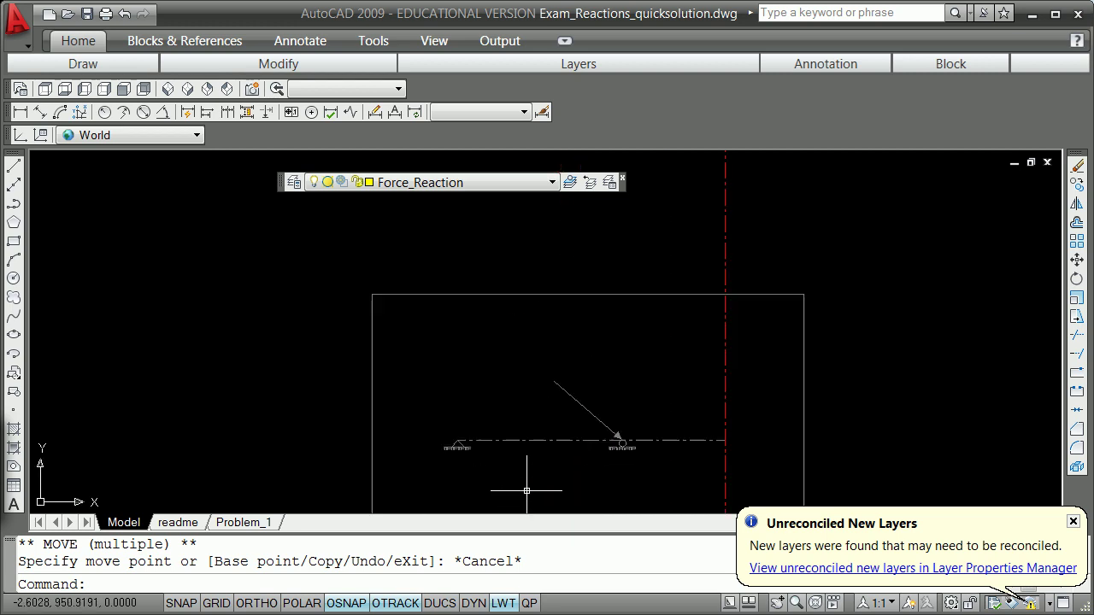
type("e")
key("Return")
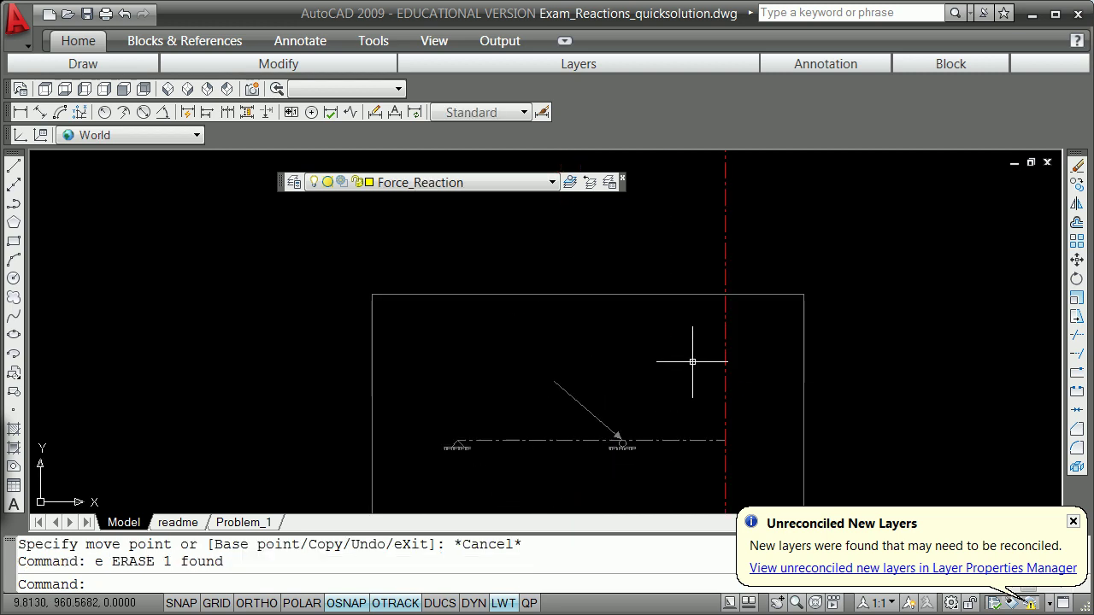
key("Escape")
type("e")
key("Return")
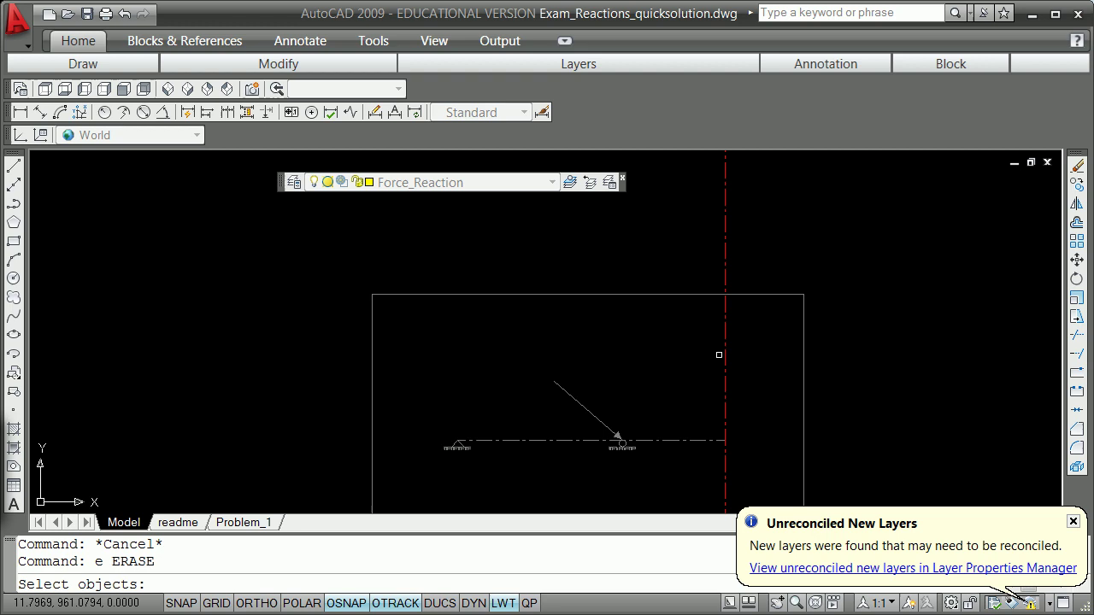
left_click(722, 351)
key("Return")
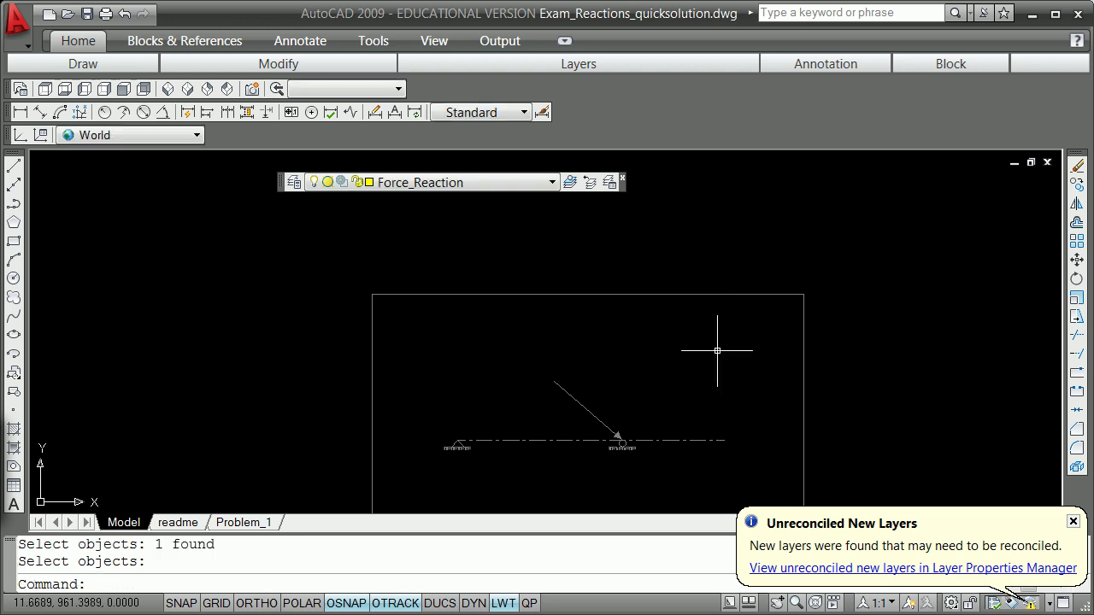
Step: Draw a vertical construction line on layer Geom_LOF through the endpoint at the second beam's roller support
scroll(629, 461, "down", 5)
scroll(611, 465, "up", 8)
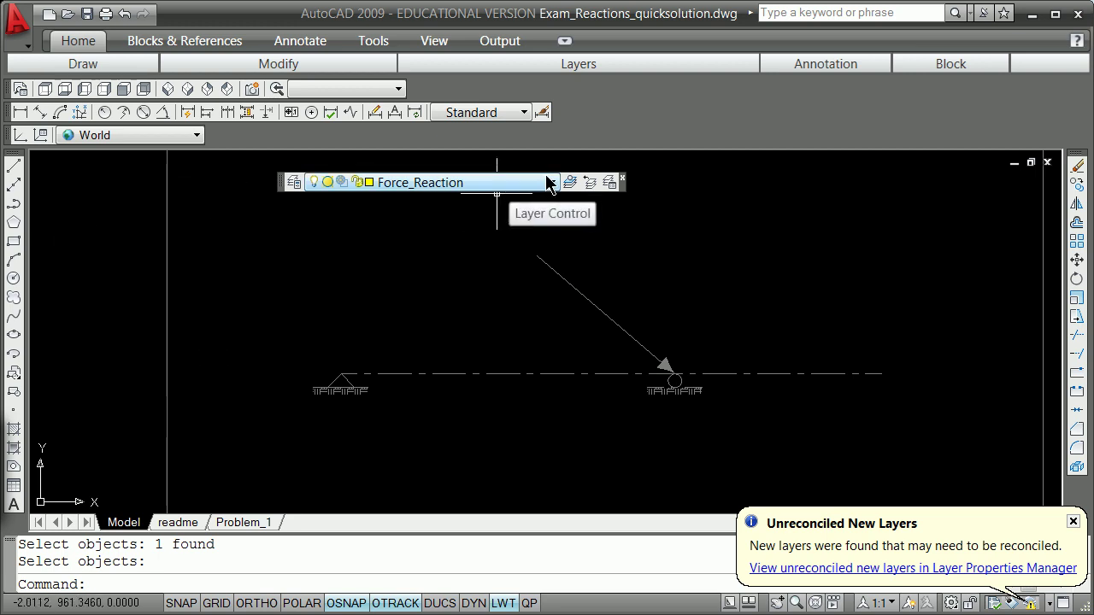
left_click(512, 186)
left_click(462, 432)
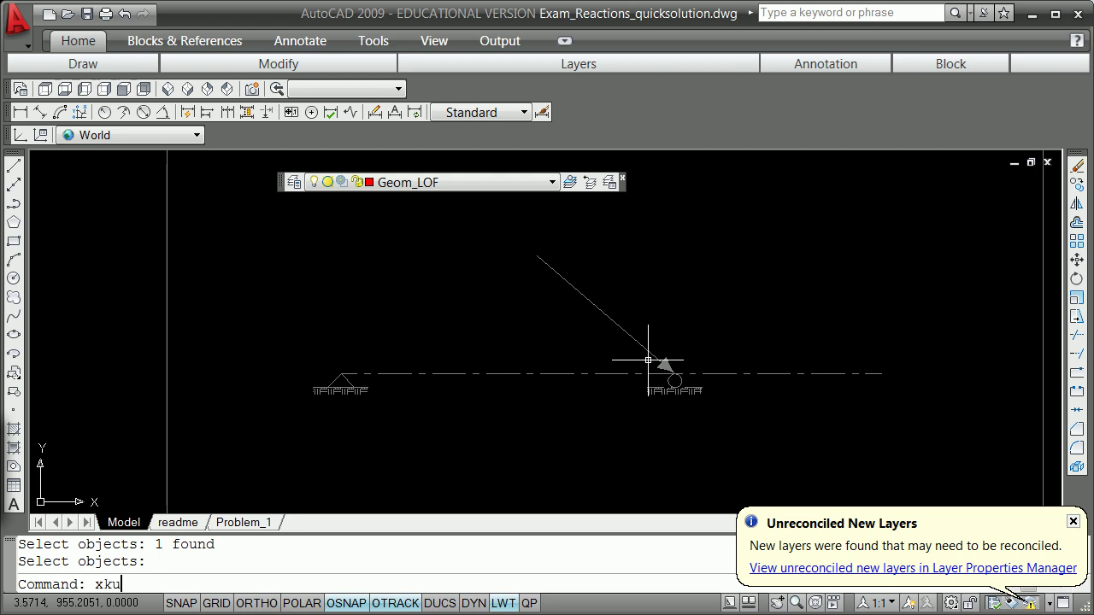
key("Return")
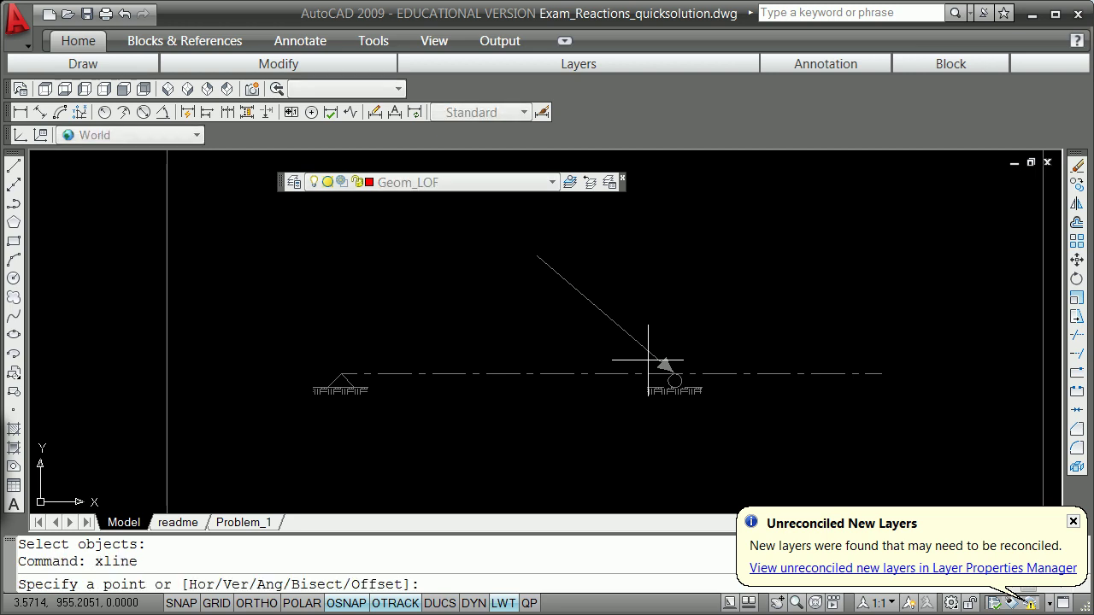
type("v")
key("Return")
type("end")
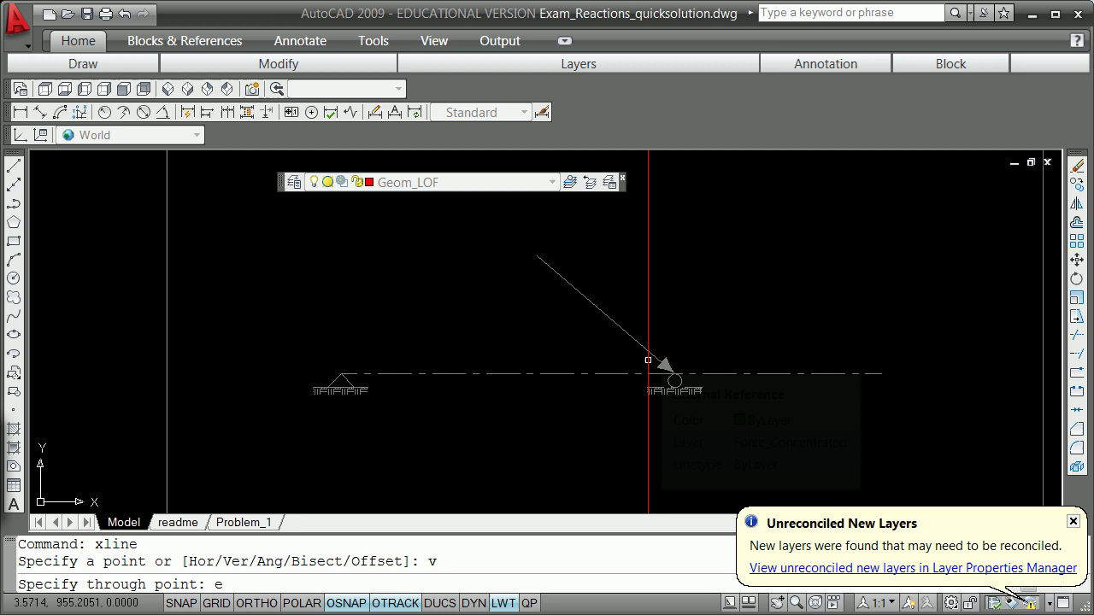
key("Return")
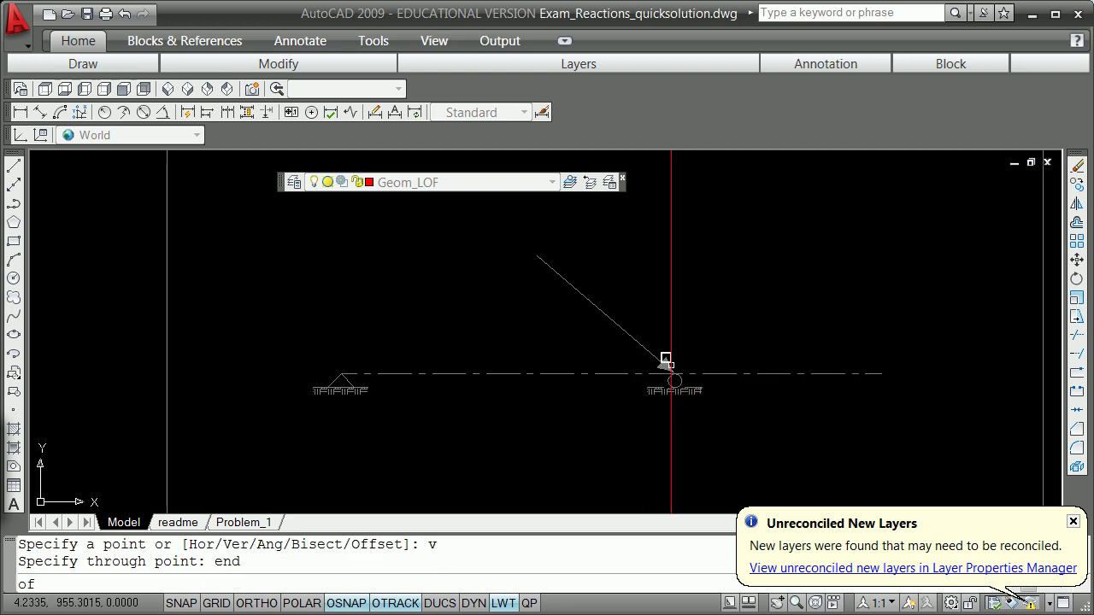
left_click(674, 375)
key("Escape")
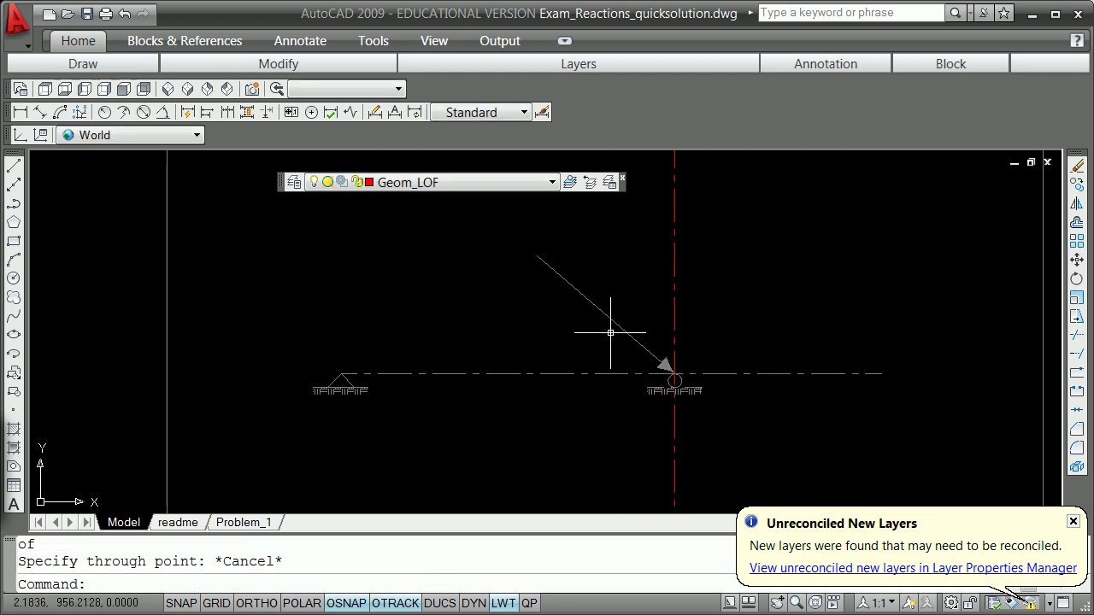
Step: Draw a line on layer Force_Concentrated over the second beam's load arrow, from its tail endpoint to its tip at the roller
scroll(611, 332, "down", 2)
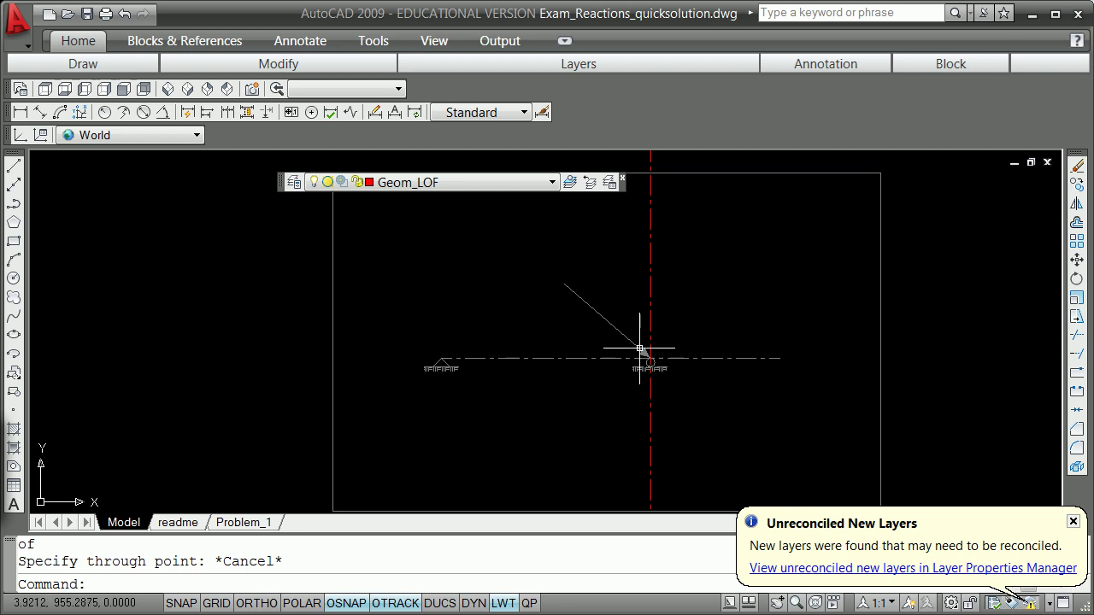
scroll(678, 367, "up", 3)
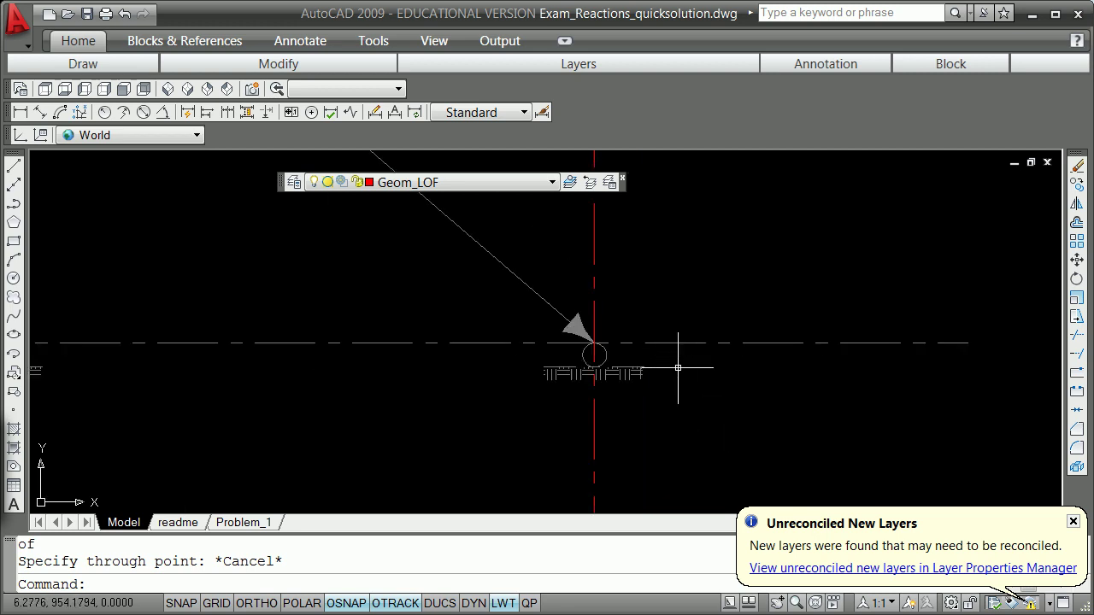
scroll(630, 357, "down", 5)
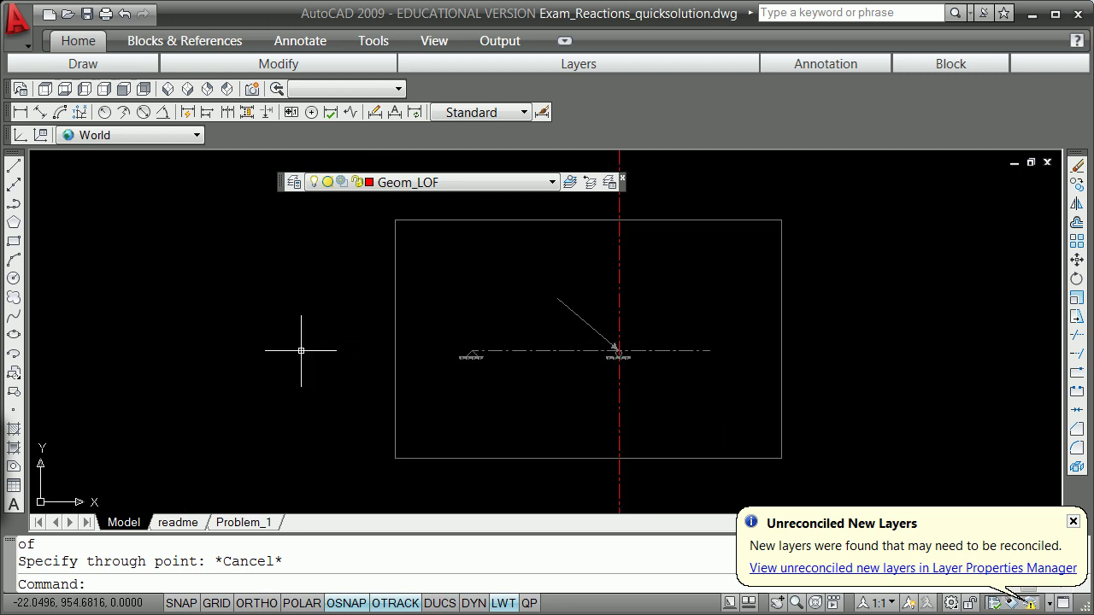
left_click(553, 183)
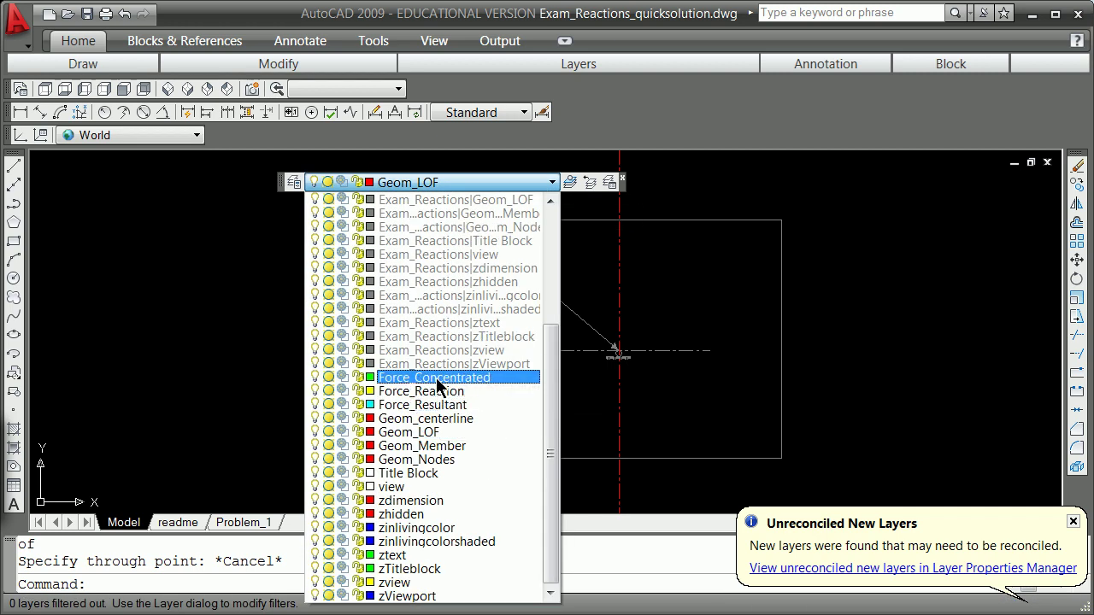
left_click(441, 377)
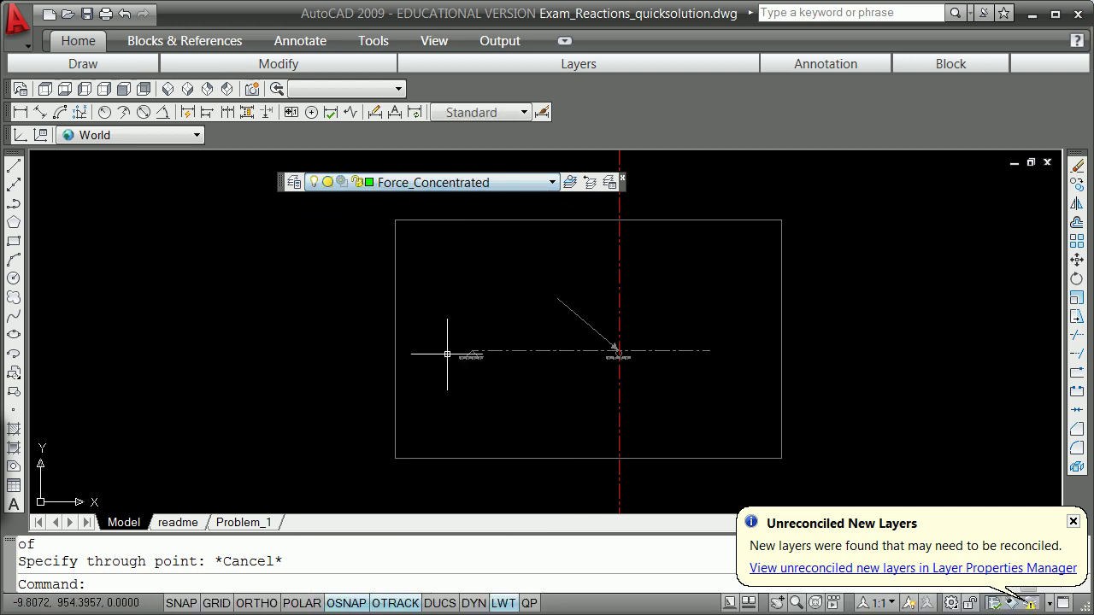
left_click(17, 171)
right_click(533, 280, "shift")
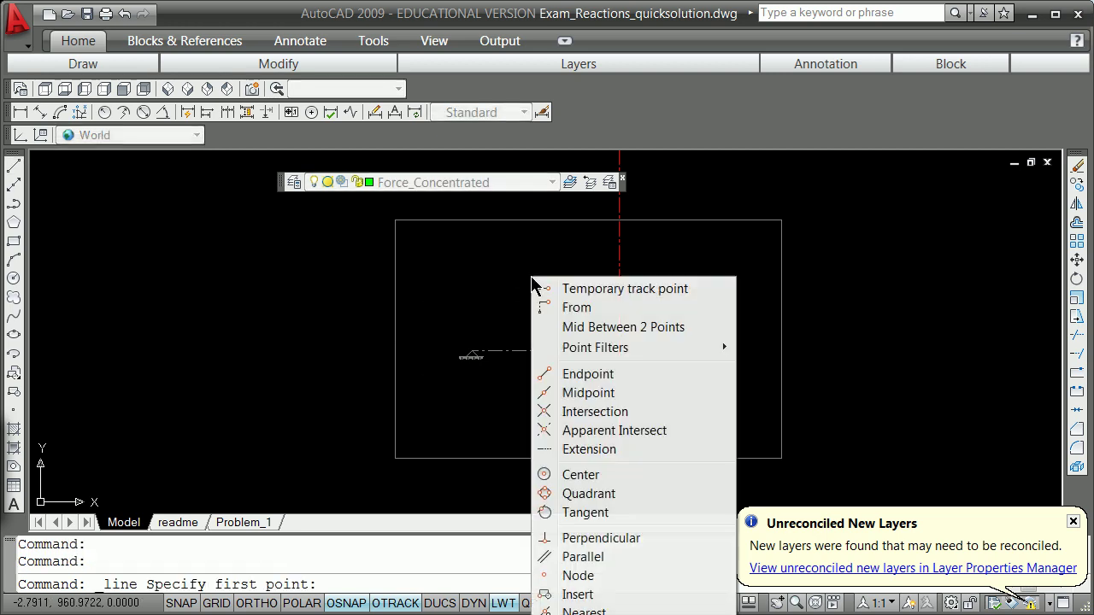
left_click(602, 382)
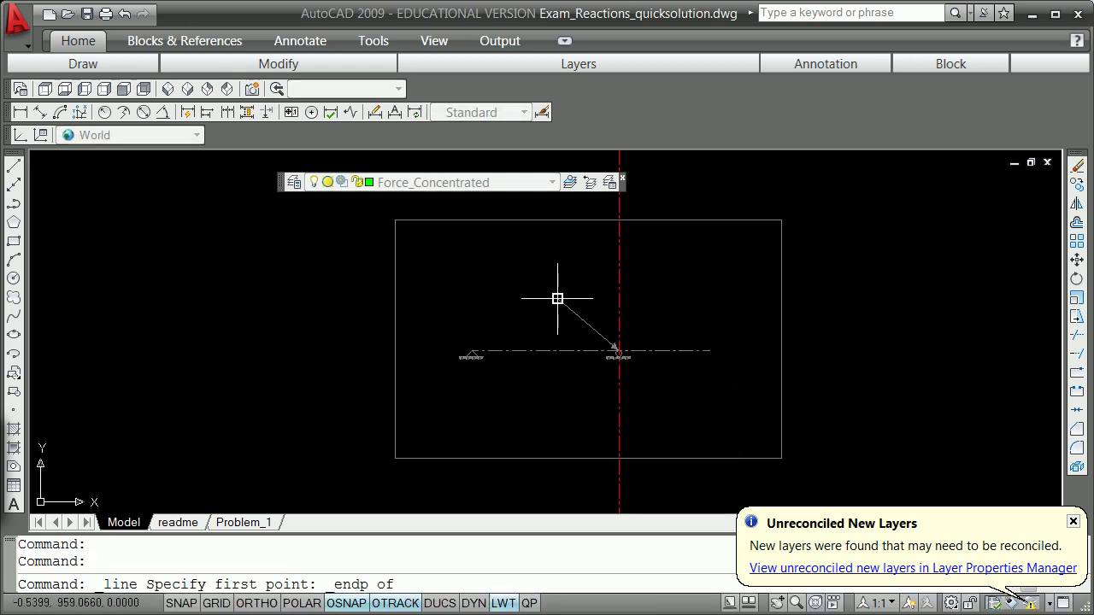
left_click(558, 298)
right_click(617, 344, "shift")
left_click(677, 439)
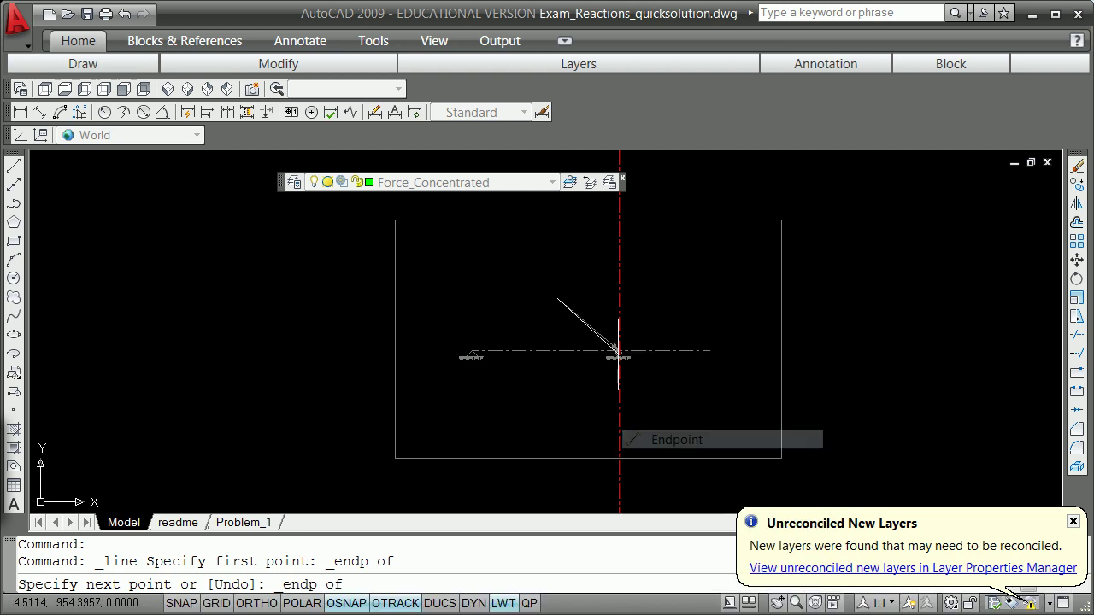
scroll(619, 346, "up", 5)
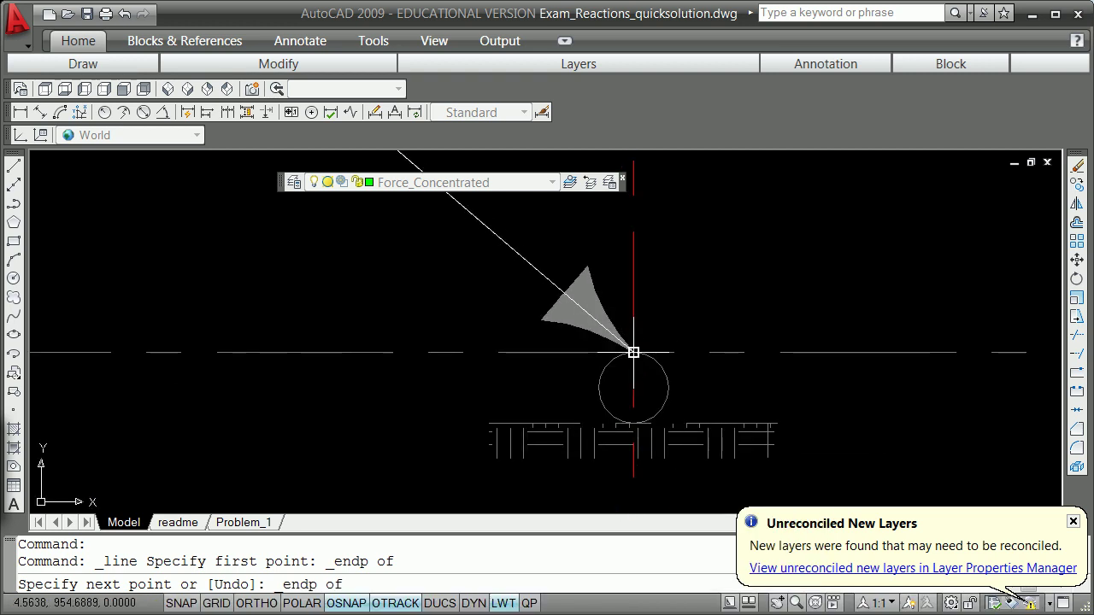
left_click(633, 350)
key("Return")
Step: Copy the green force line from its tail endpoint to its tip at the roller support
scroll(613, 353, "down", 6)
scroll(613, 352, "down", 4)
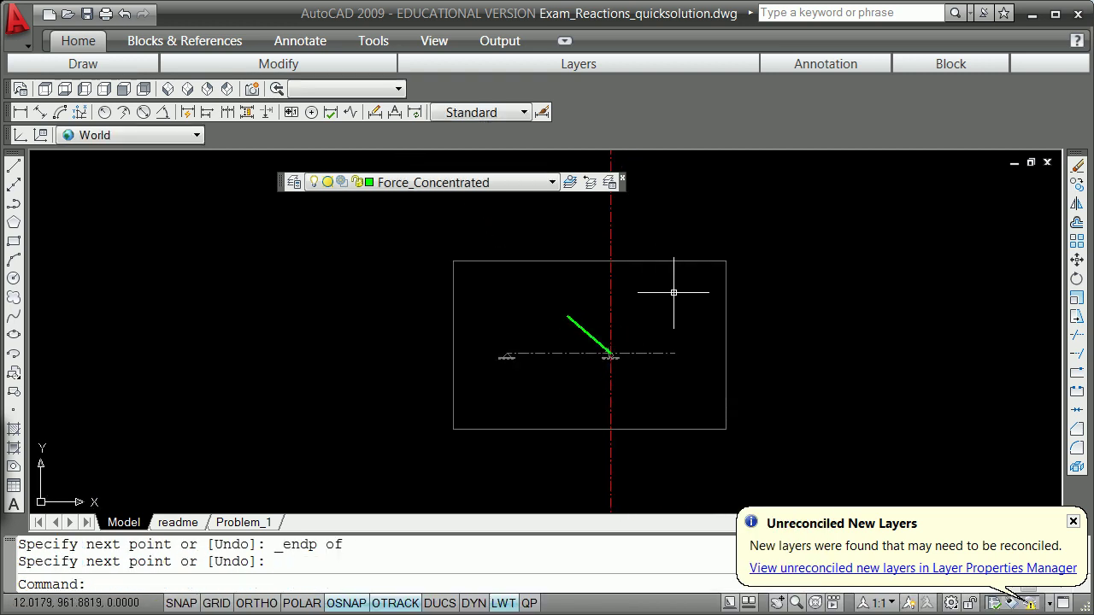
key("Escape")
left_click(587, 330)
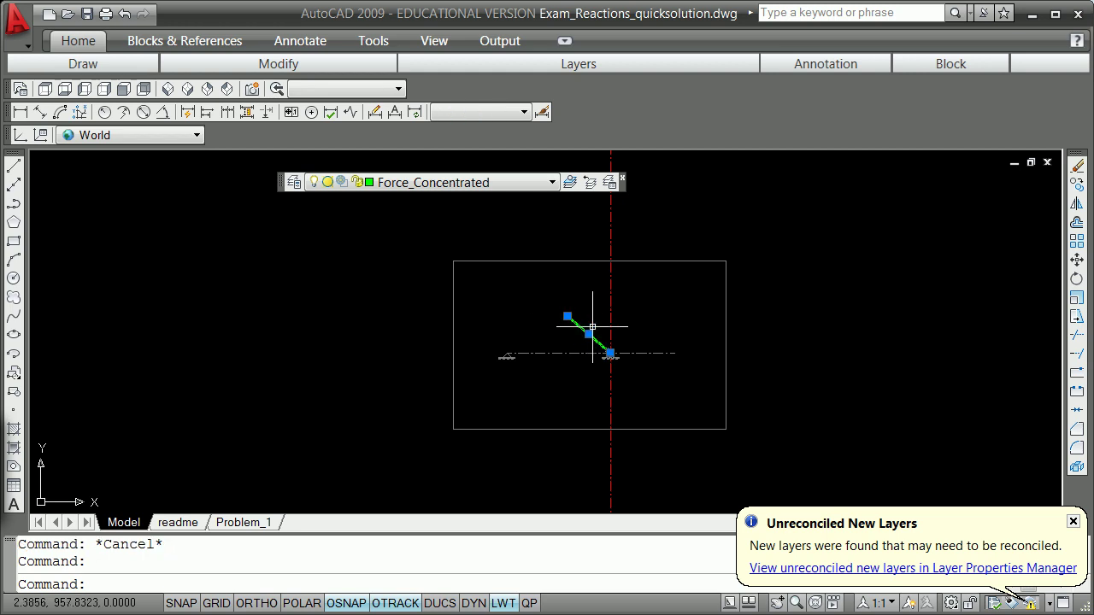
left_click(567, 317)
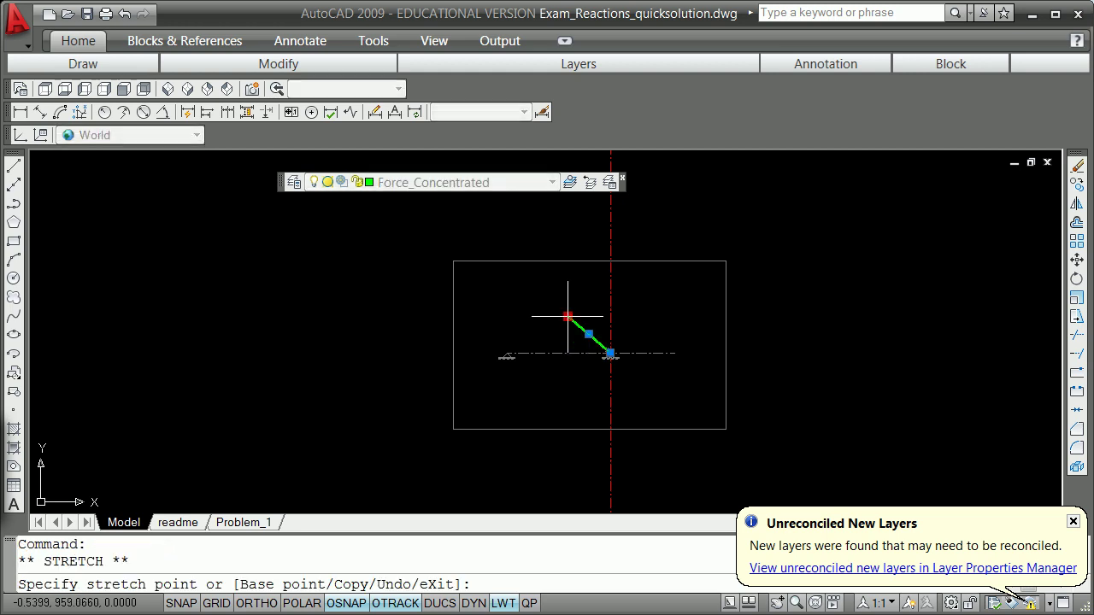
key("space")
type("c")
key("Return")
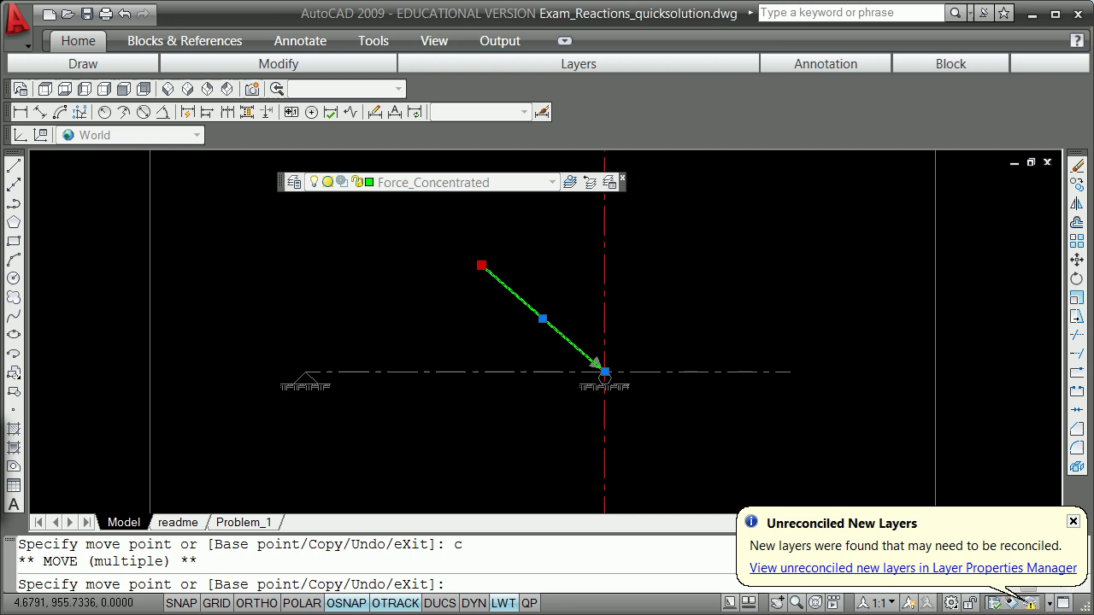
scroll(611, 346, "up", 5)
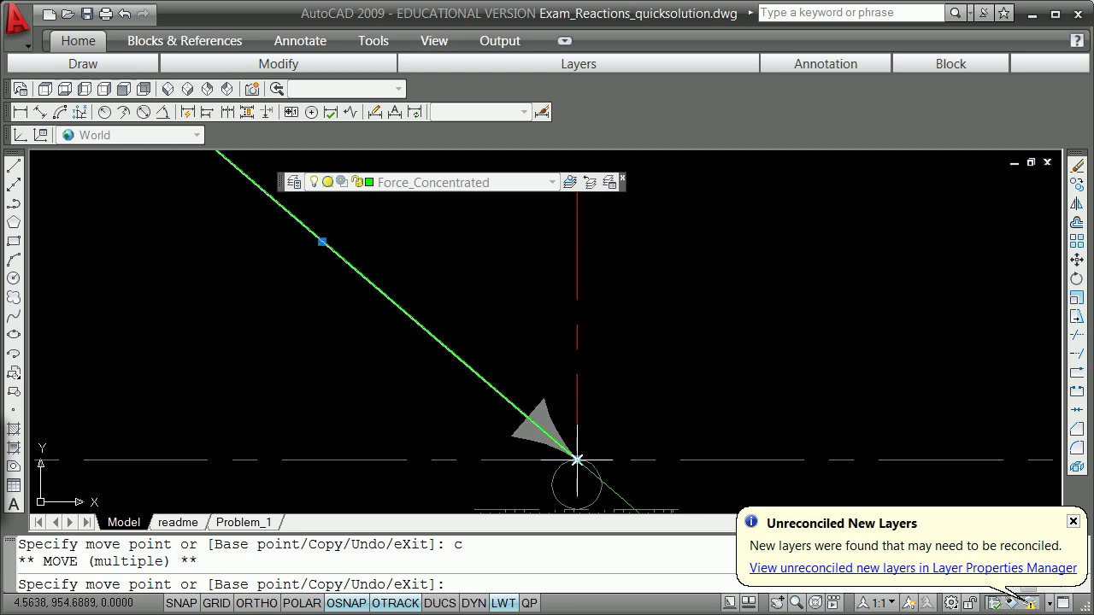
key("Return")
scroll(517, 371, "down", 5)
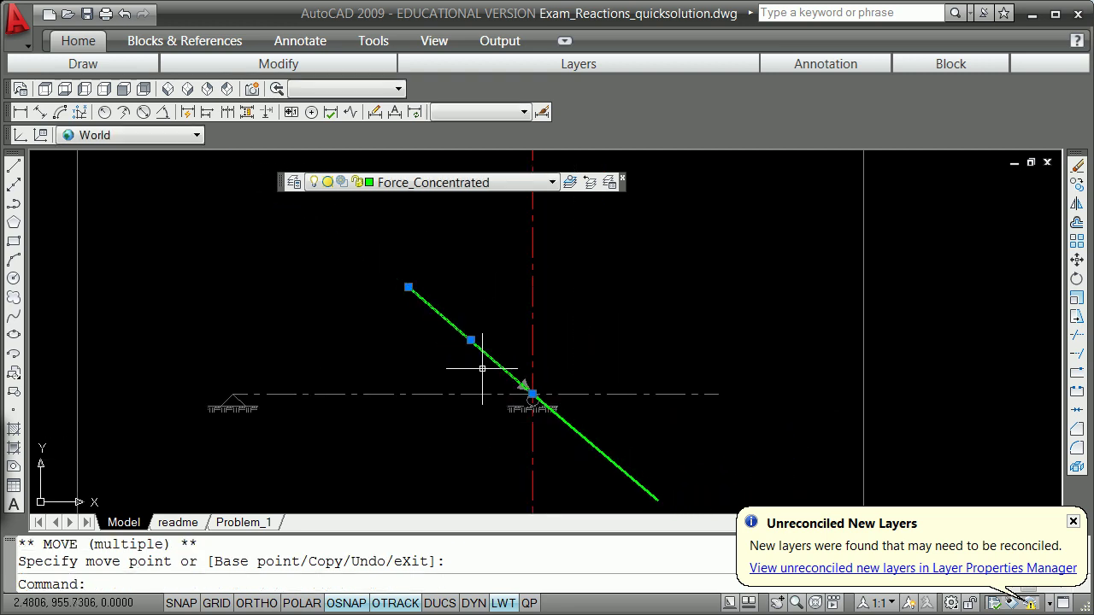
Step: Erase the selected original green force line lying over the load arrow
type("e")
key("Return")
scroll(569, 390, "down", 4)
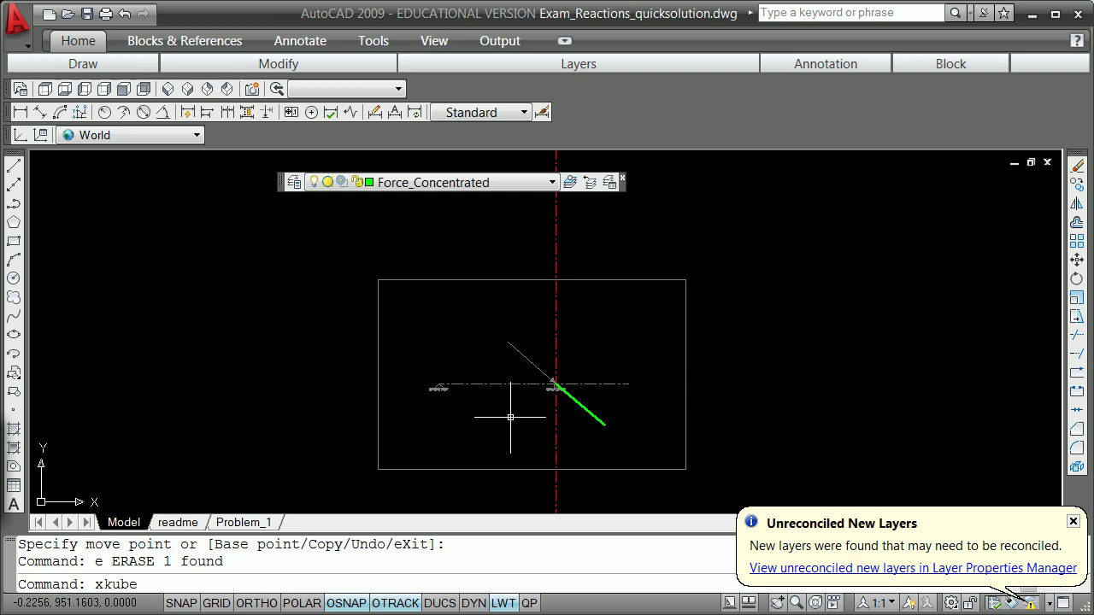
type("ne")
key("Return")
type("end")
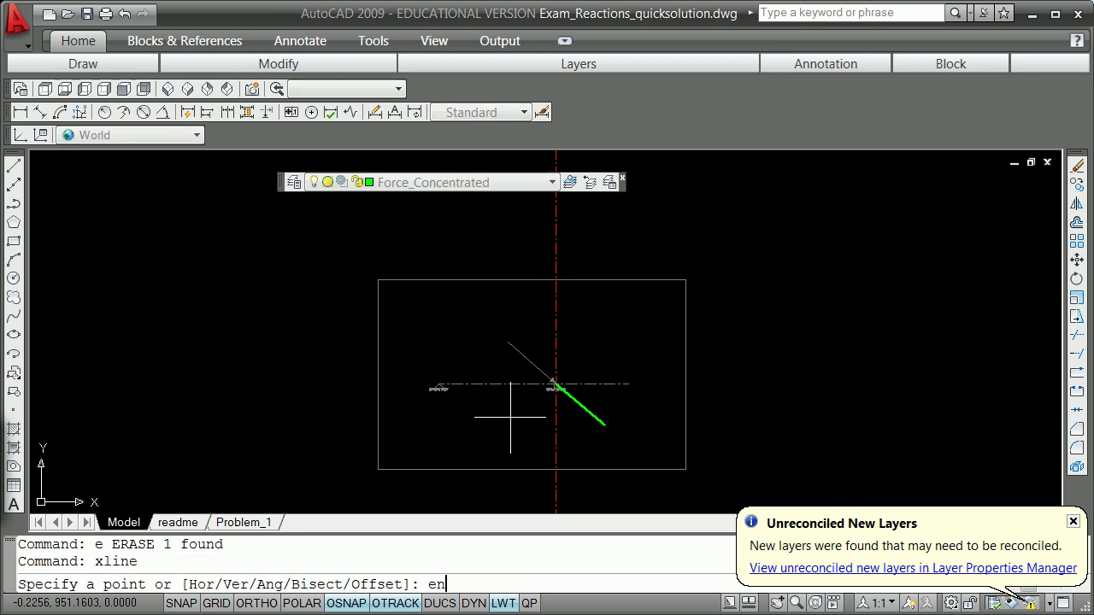
key("Return")
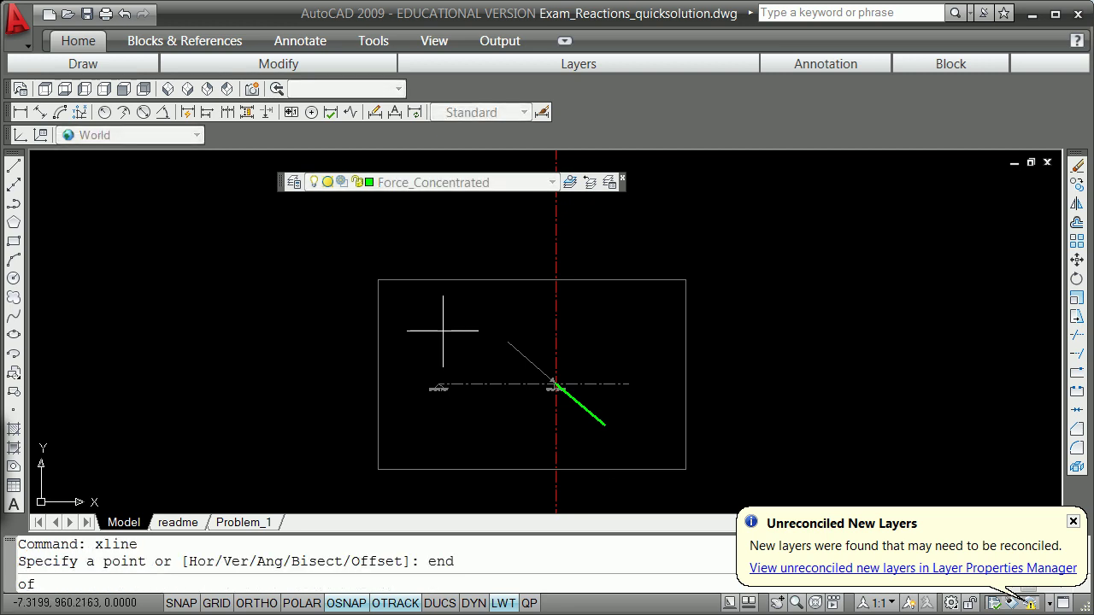
left_click(604, 424)
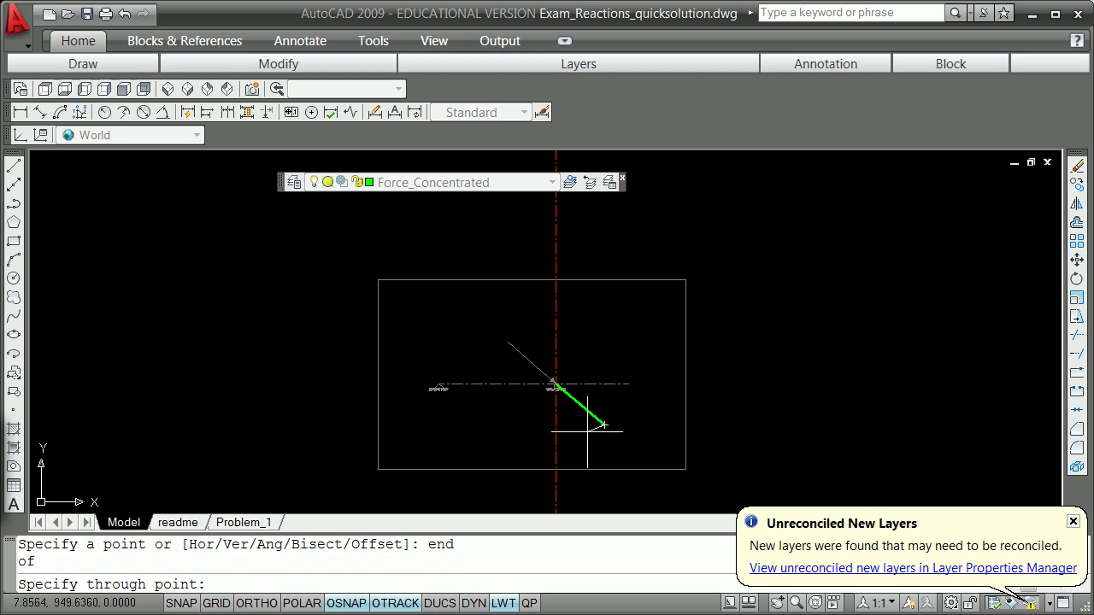
key("Escape")
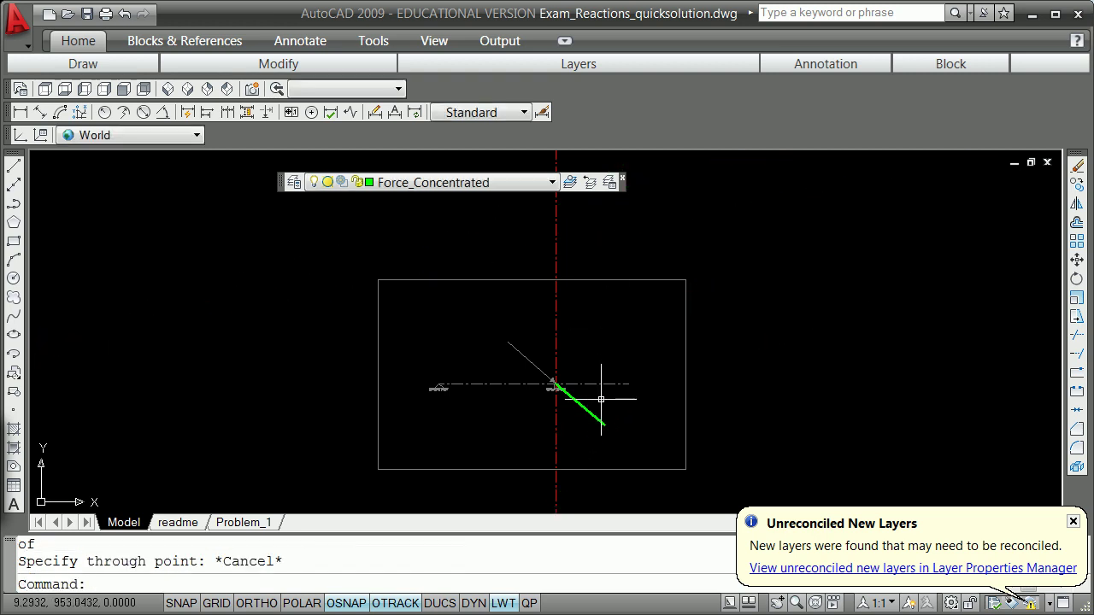
Step: Draw a vertical construction line through the lower endpoint of the green force line
scroll(611, 420, "up", 6)
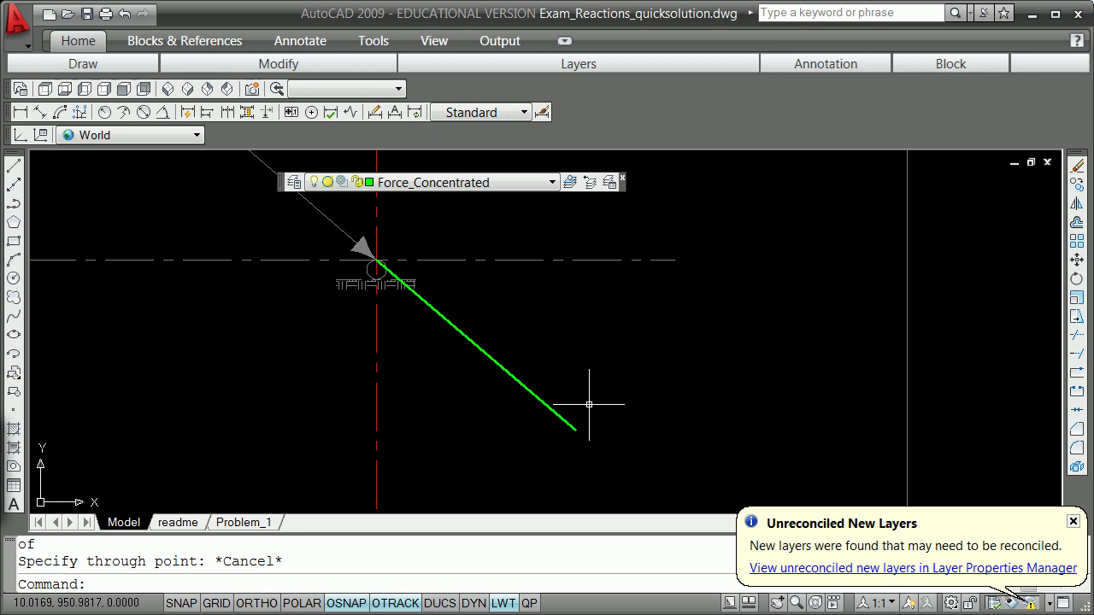
type("xline")
key("Return")
type("v")
key("Return")
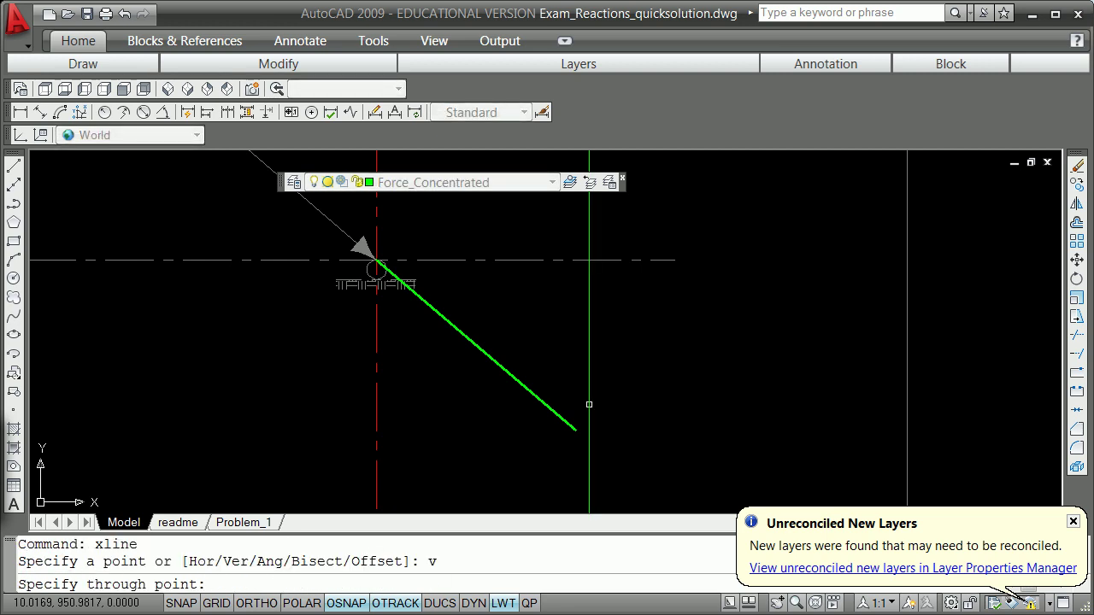
right_click(641, 385, "shift")
left_click(770, 484)
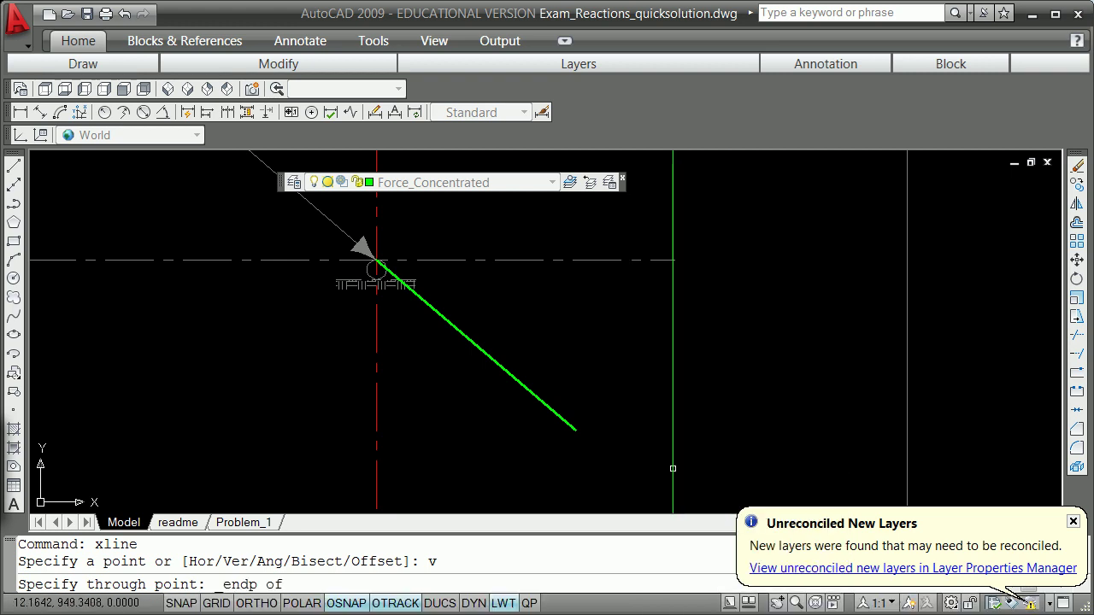
left_click(575, 430)
key("Return")
scroll(622, 379, "down", 4)
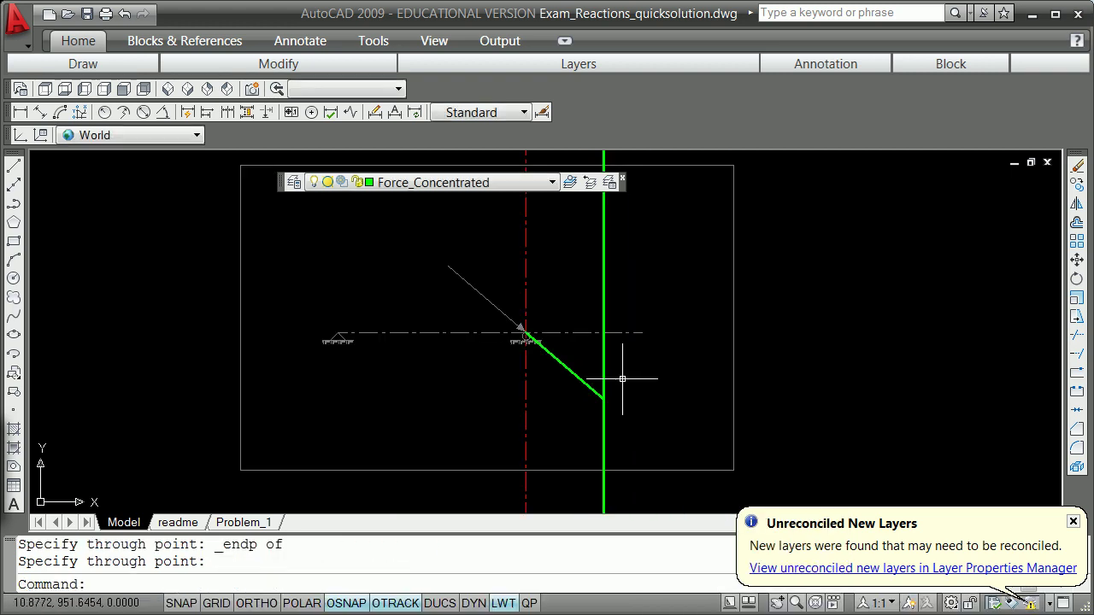
Step: Move the new green vertical construction line to layer Geom_LOF
left_click(603, 419)
key("Escape")
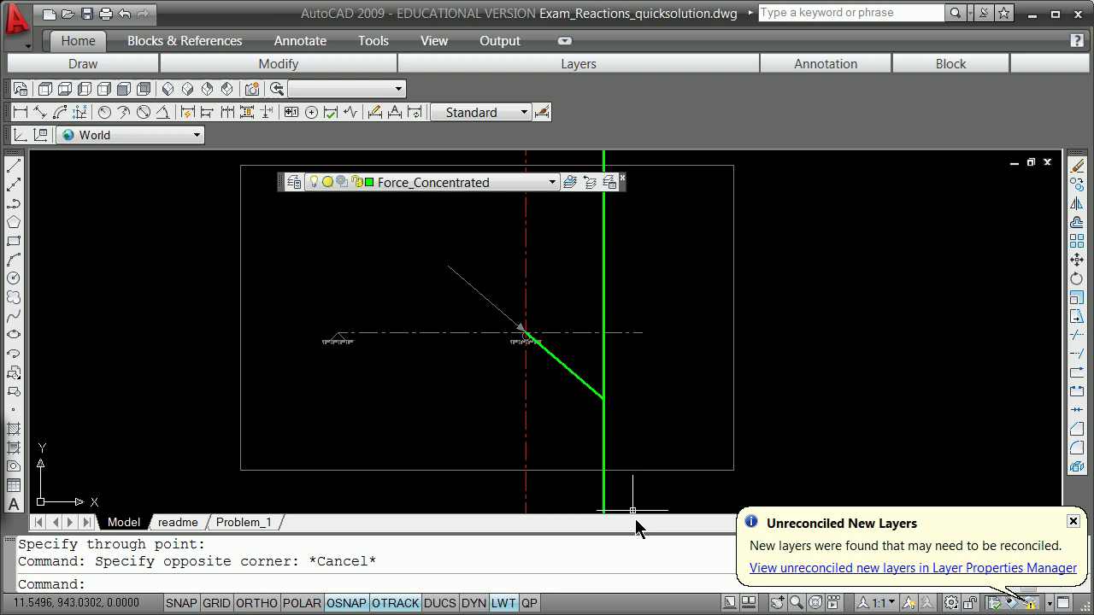
left_click(603, 445)
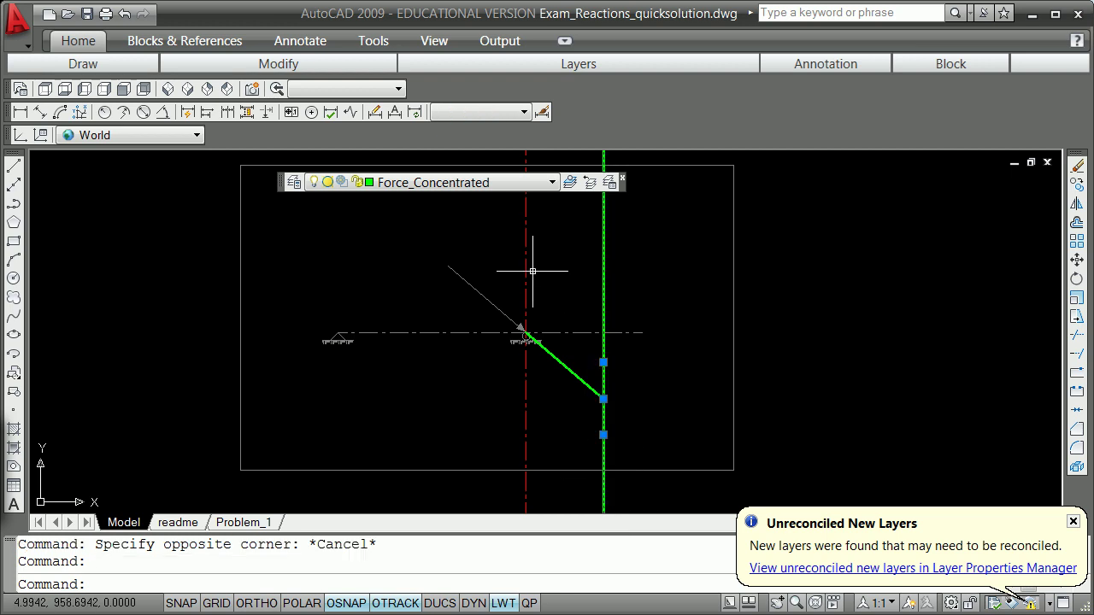
left_click(553, 184)
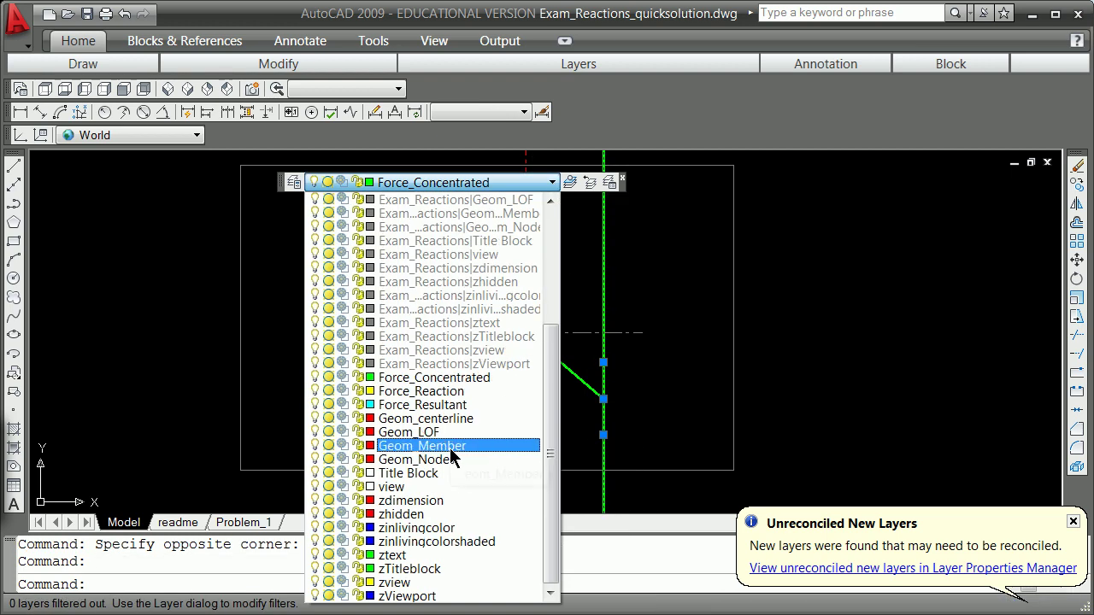
left_click(419, 431)
key("Escape")
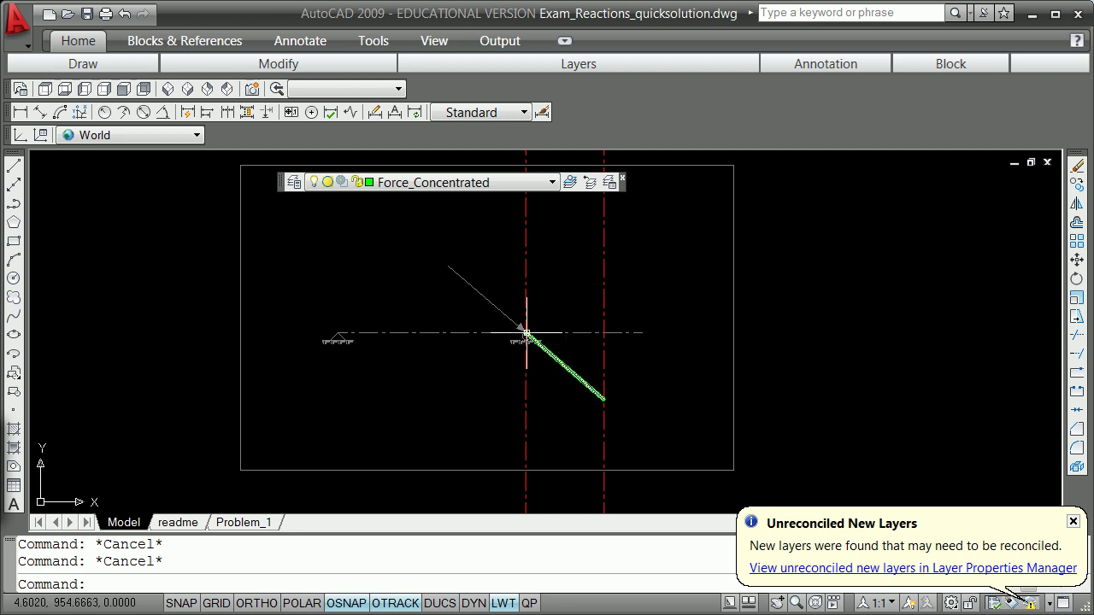
Step: On layer Force_Reaction, draw a vertical line from the green force line's lower endpoint up to the intersection of the construction line and beam centerline
left_click(553, 184)
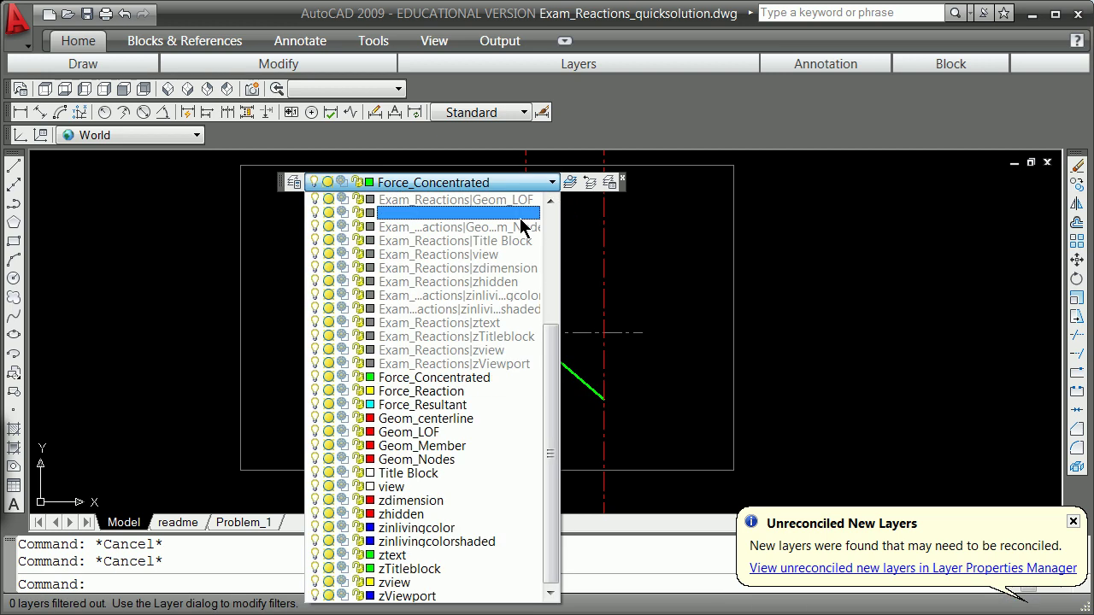
left_click(462, 392)
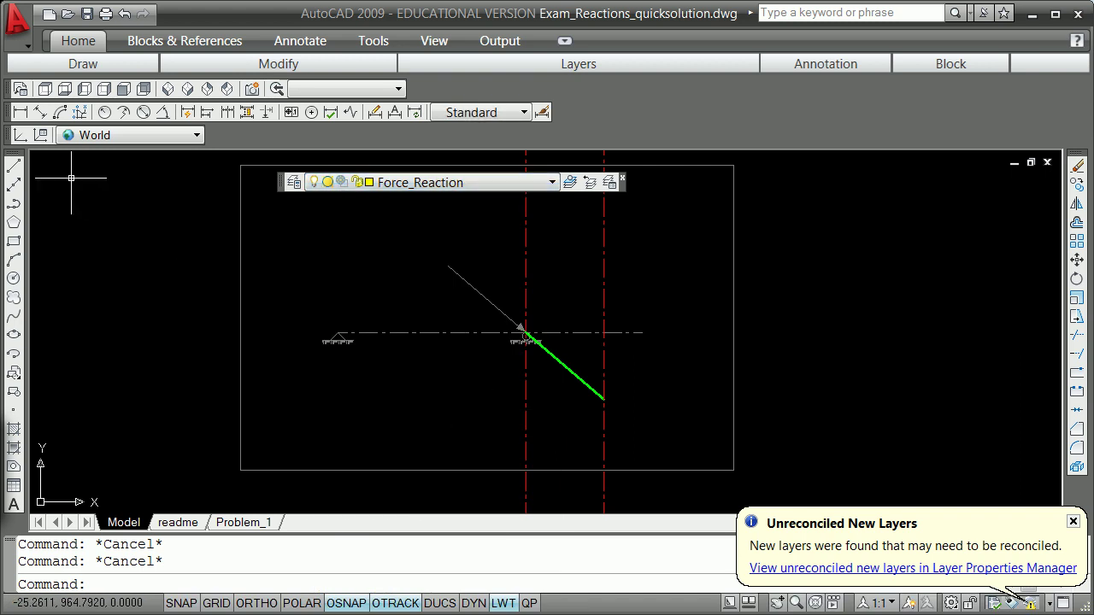
left_click(13, 169)
right_click(618, 397, "shift")
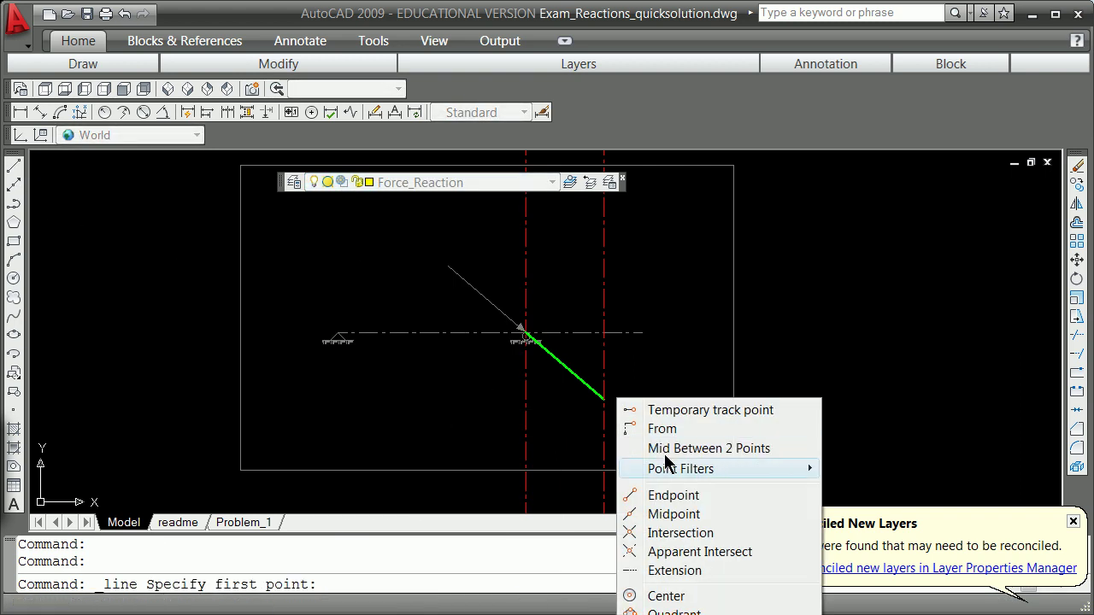
left_click(681, 498)
left_click(603, 397)
right_click(603, 397, "shift")
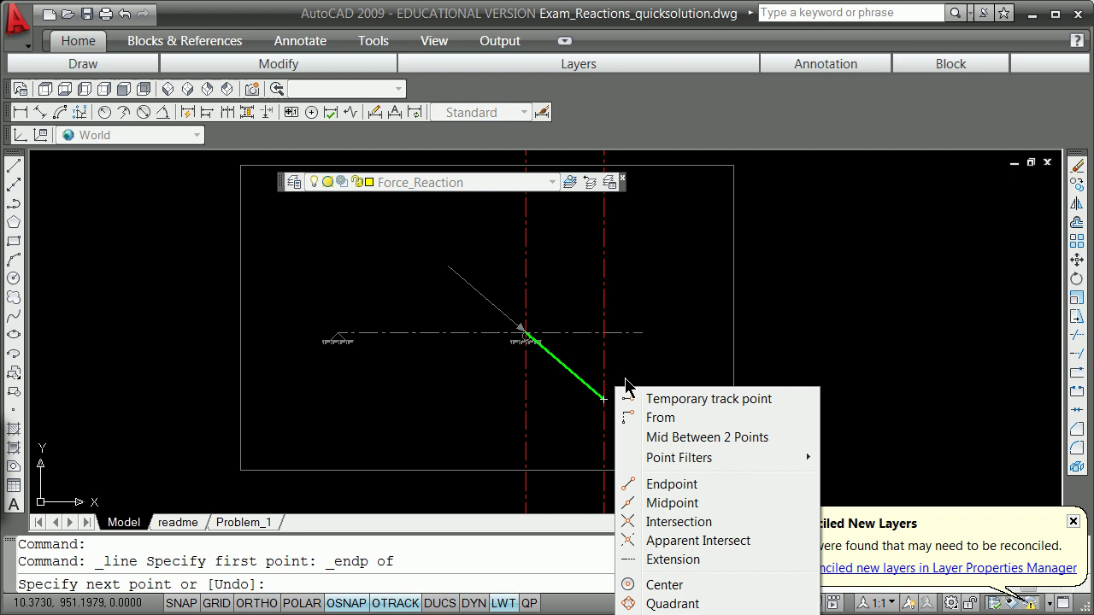
left_click(675, 486)
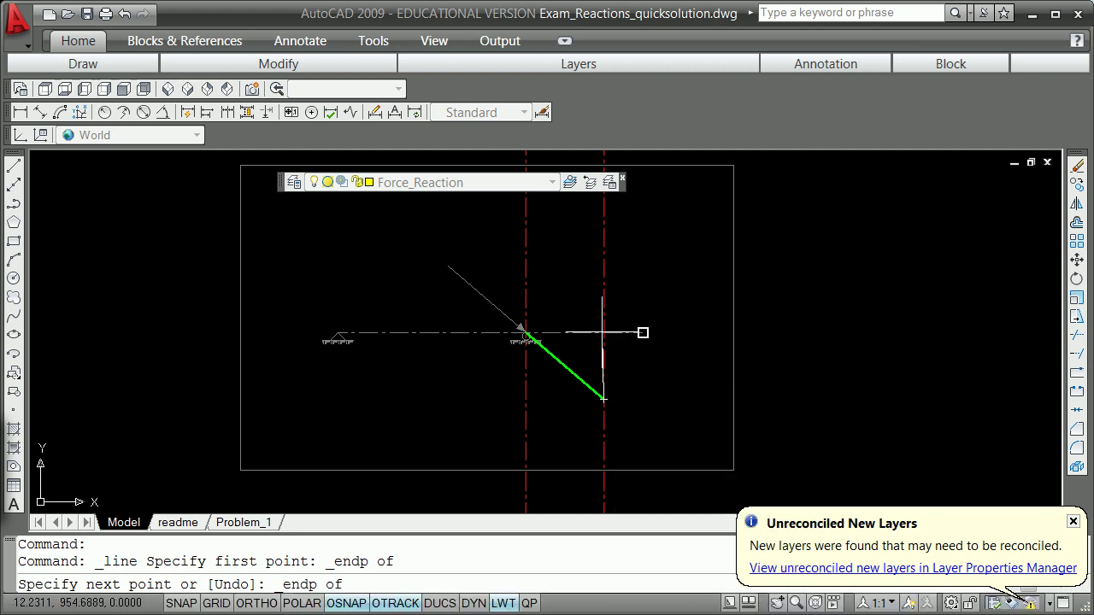
scroll(643, 332, "up", 5)
left_click(672, 317)
right_click(686, 304, "shift")
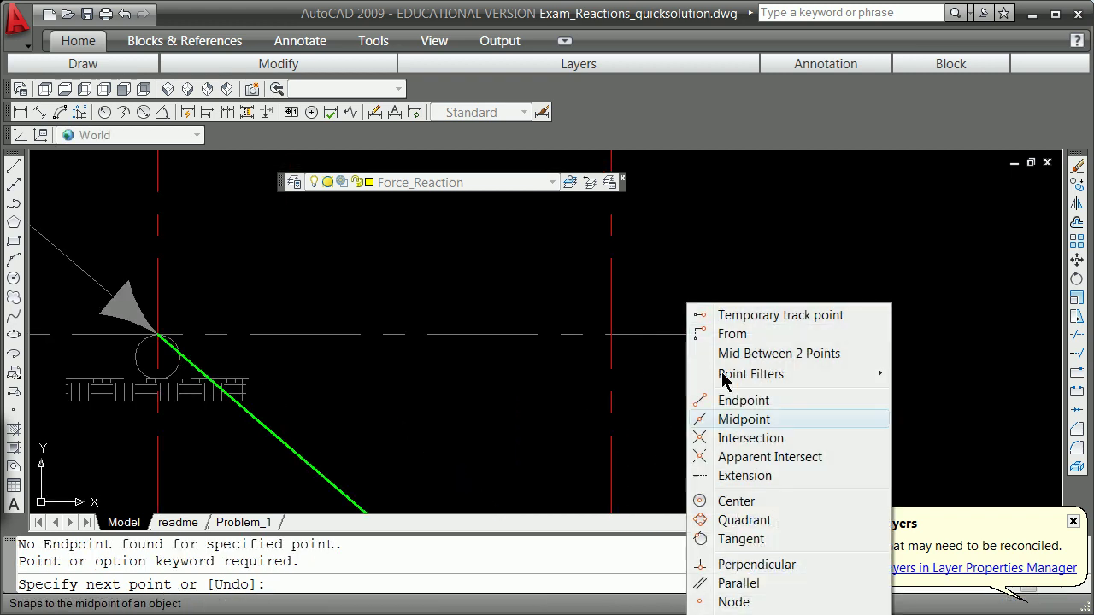
left_click(728, 438)
left_click(611, 334)
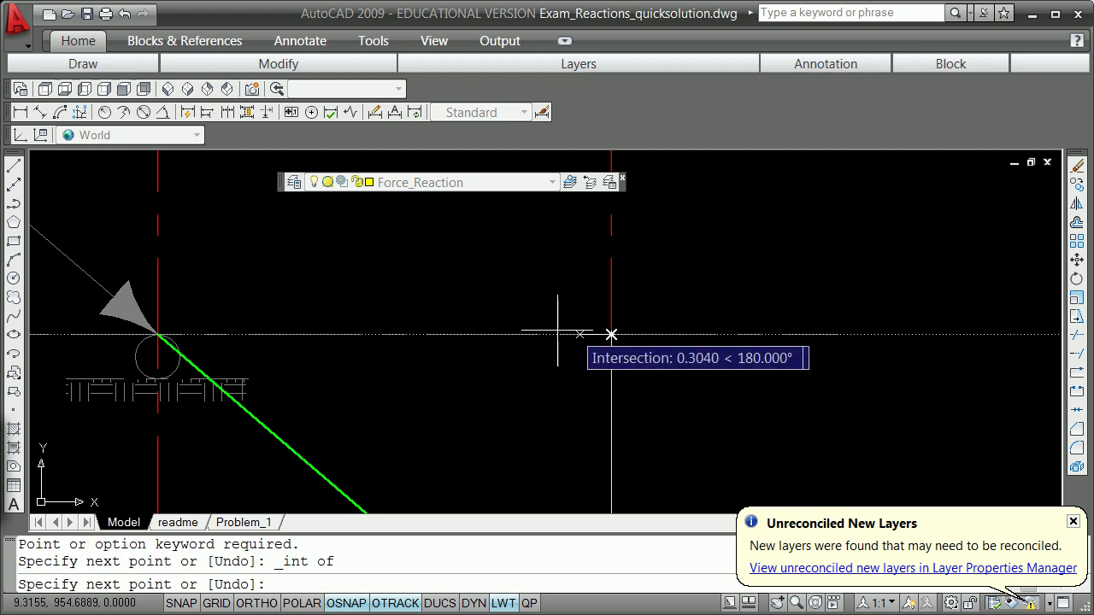
Step: Continue the reaction line horizontally to the intersection at the roller support, closing the second beam's force triangle
right_click(402, 309, "shift")
left_click(481, 453)
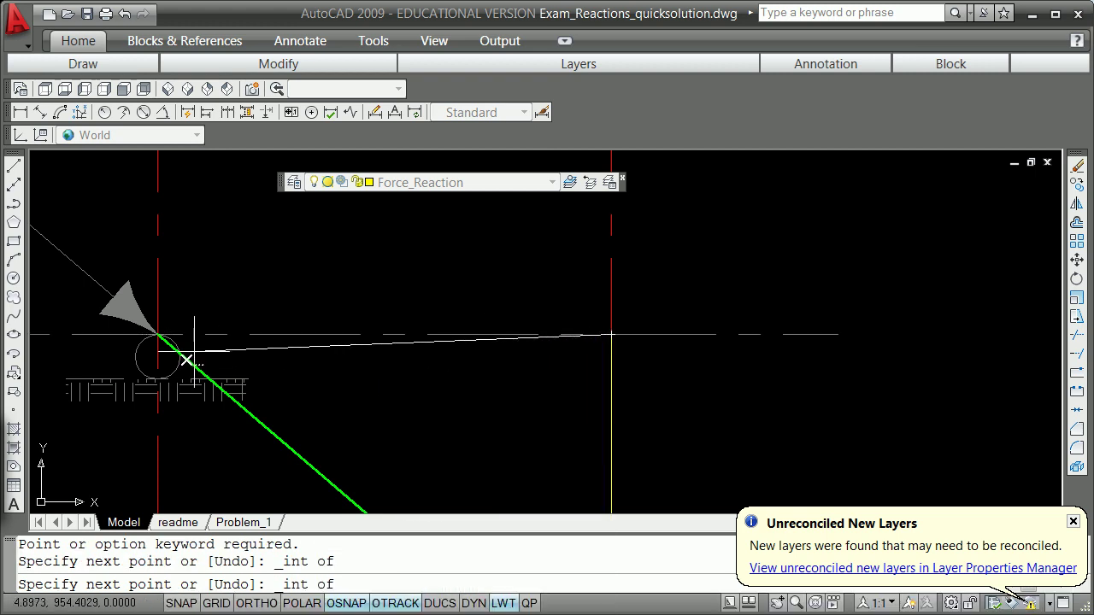
left_click(157, 334)
key("Return")
scroll(341, 384, "down", 5)
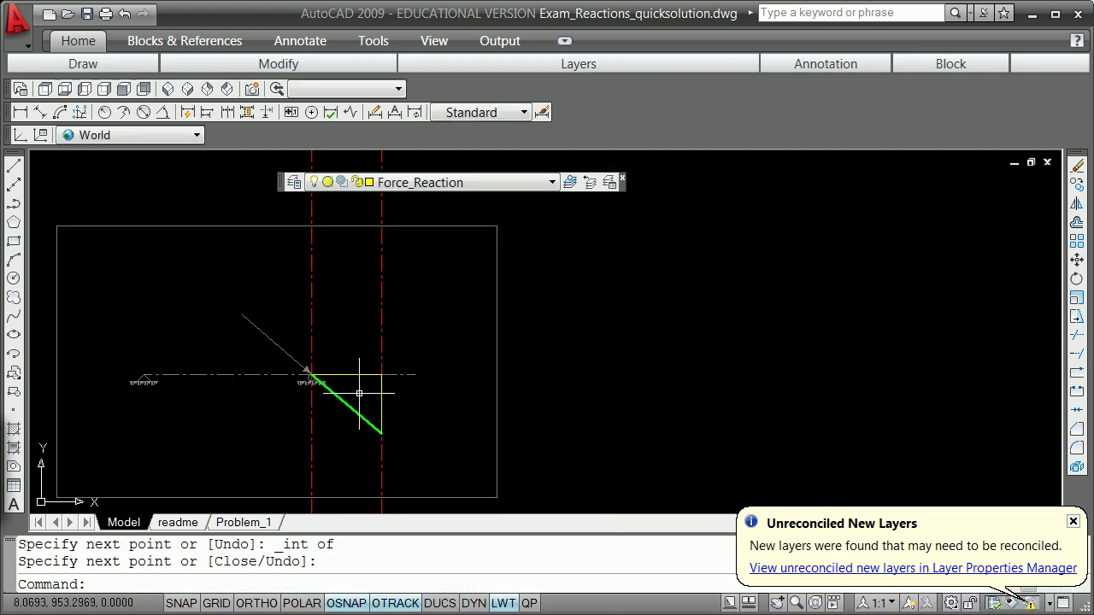
Step: Copy the vertical reaction line from its lower endpoint to the load arrow's tip at the roller support
key("Escape")
left_click(381, 404)
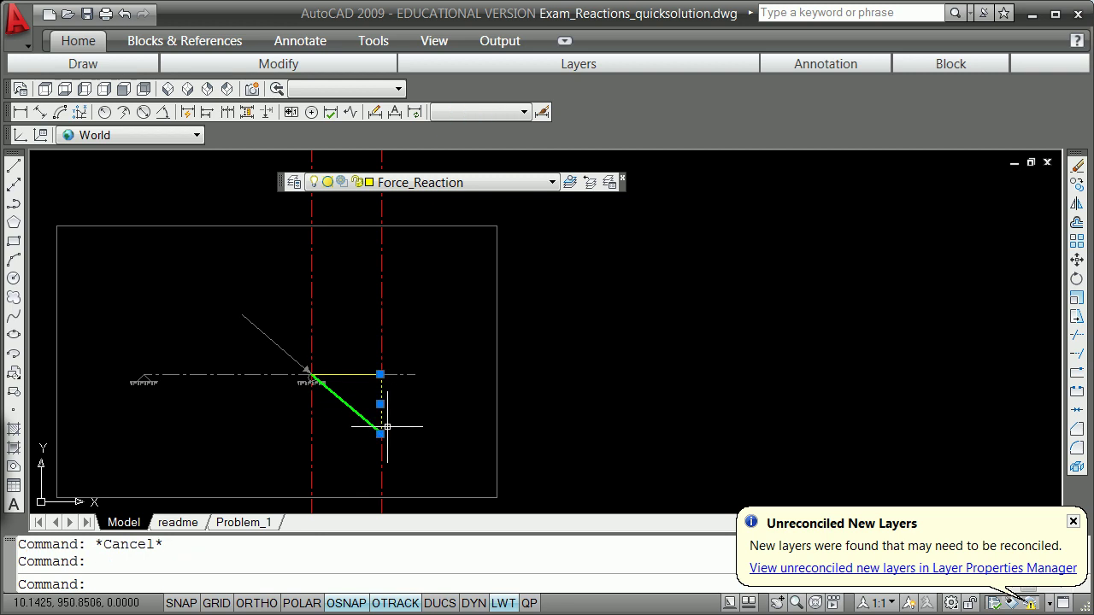
left_click(380, 434)
key("space")
type("c")
key("Return")
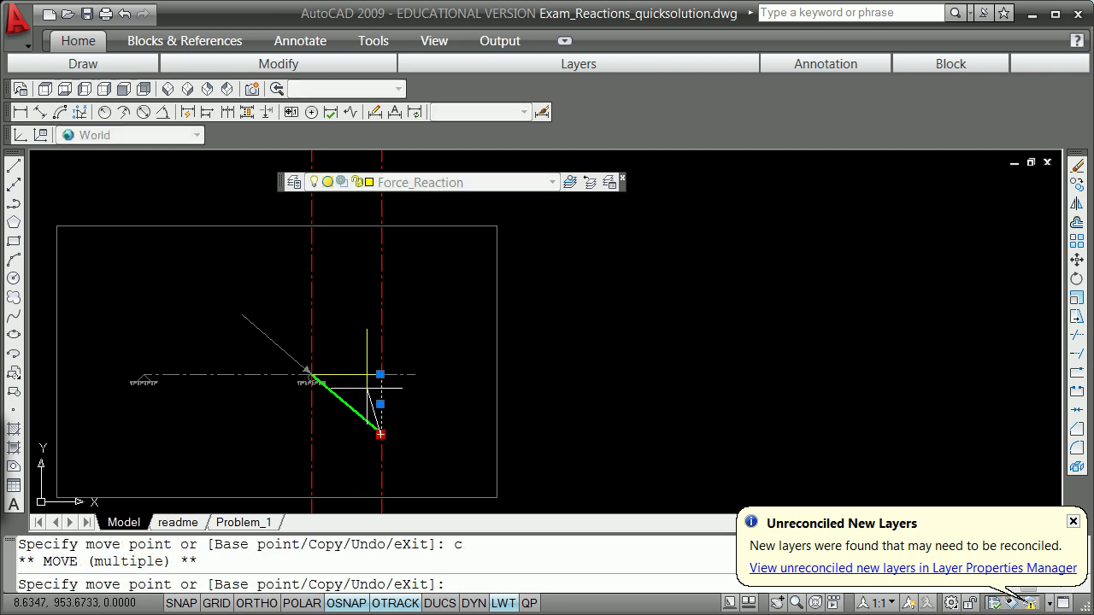
scroll(357, 364, "up", 4)
right_click(310, 374, "shift")
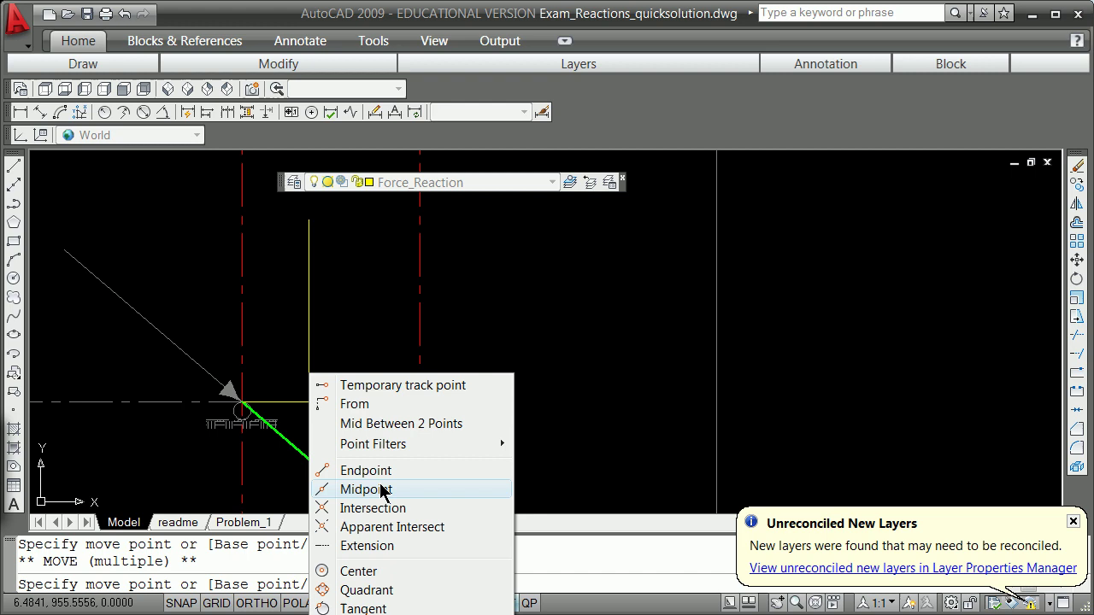
left_click(379, 471)
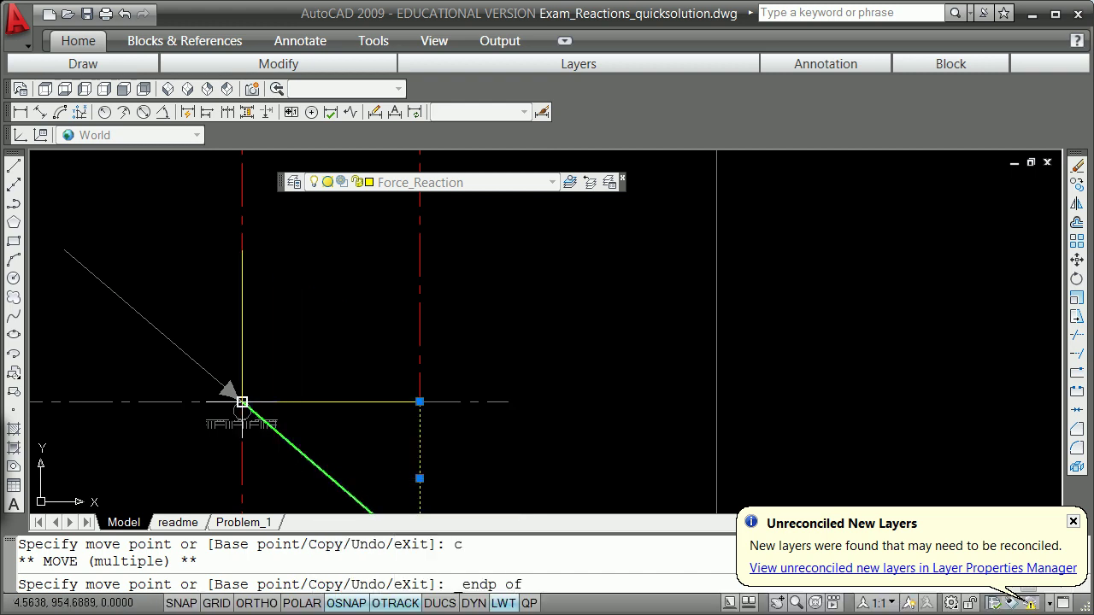
left_click(243, 402)
key("Return")
scroll(323, 451, "down", 4)
scroll(324, 451, "up", 2)
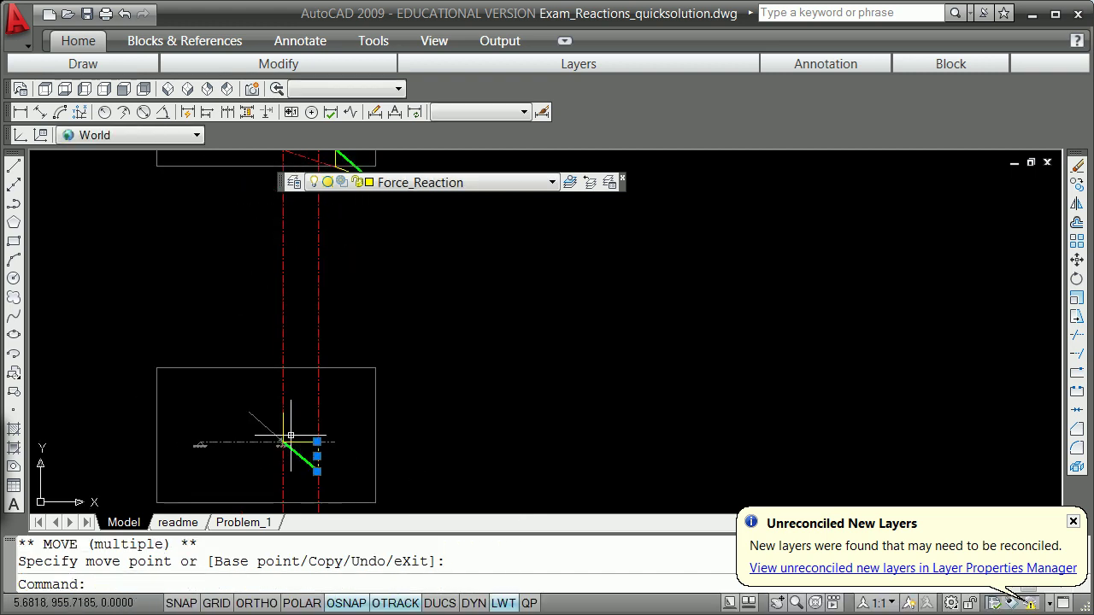
key("Escape")
key("Escape")
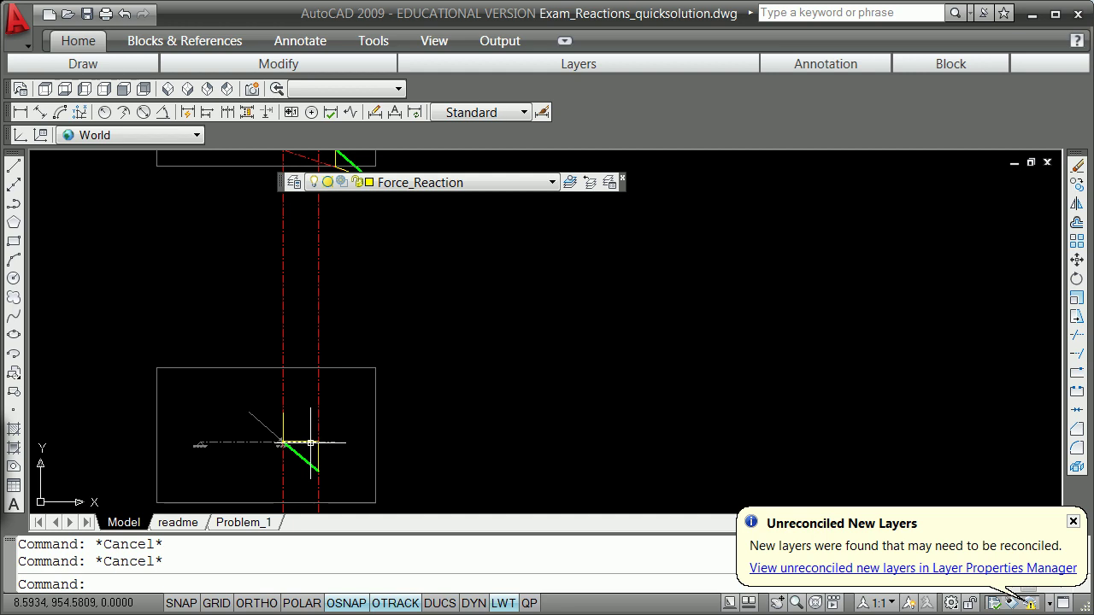
Step: Copy the horizontal reaction line from its endpoint at the triangle's right-angle corner to the endpoint at the second beam's pin support
left_click(312, 443)
left_click(317, 441)
key("Return")
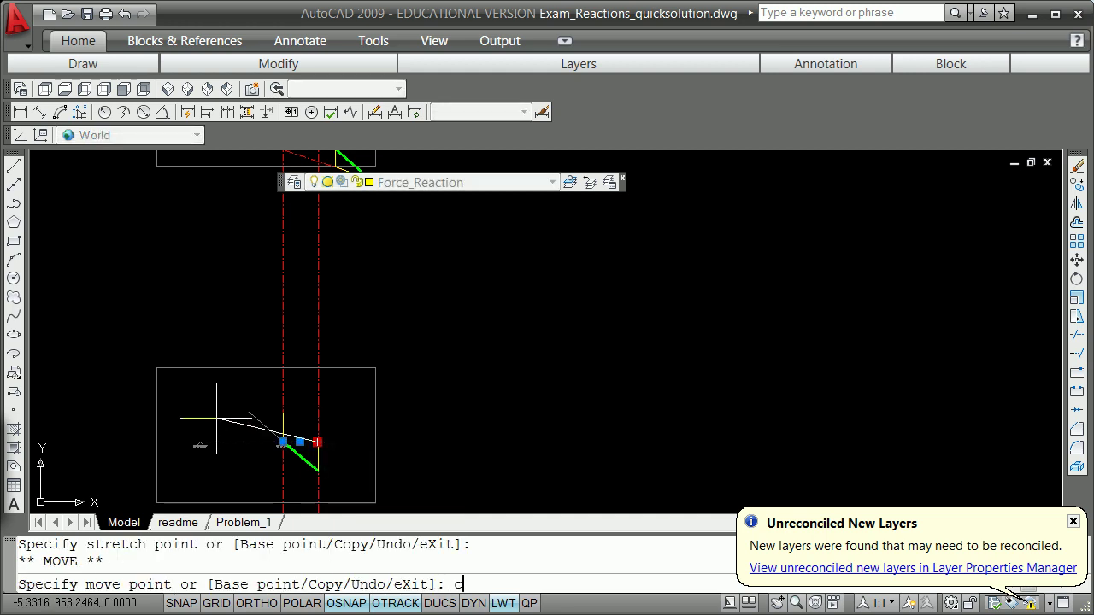
type("c")
key("Return")
right_click(205, 418, "shift")
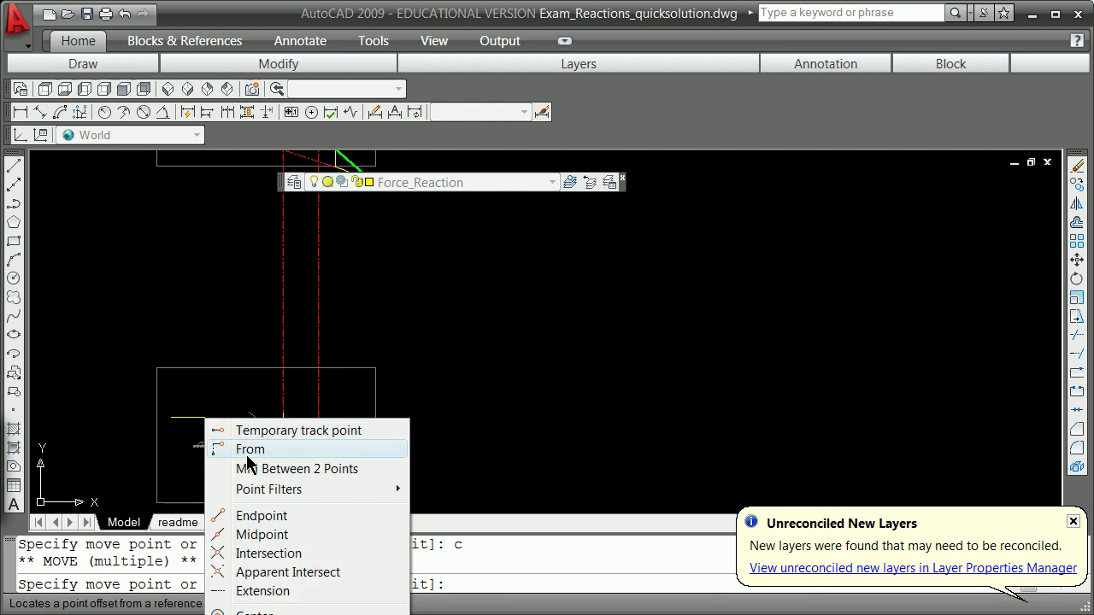
left_click(286, 518)
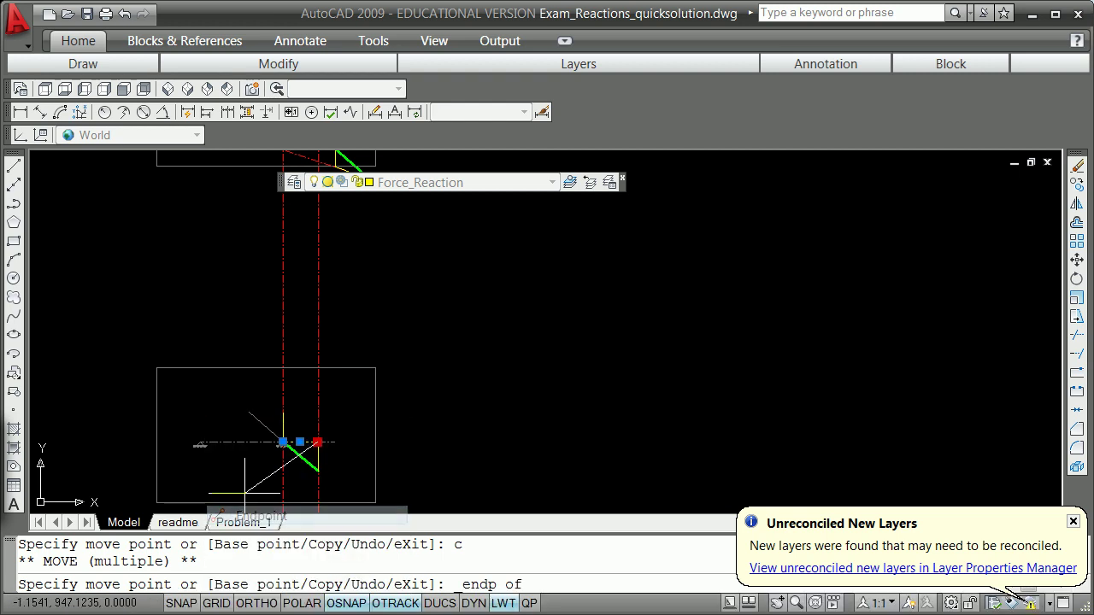
scroll(197, 443, "up", 5)
left_click(195, 449)
key("Return")
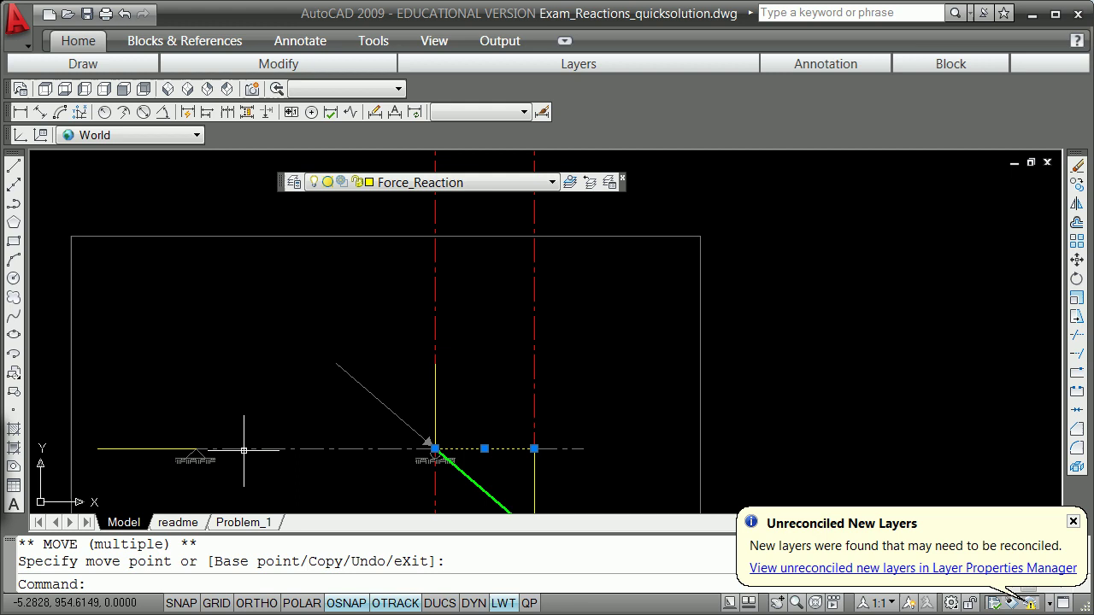
Step: Trace the third beam's distributed load with a rectangle from its lower-left corner to its upper-right corner on layer Force_Reaction
scroll(285, 493, "down", 10)
scroll(286, 493, "up", 10)
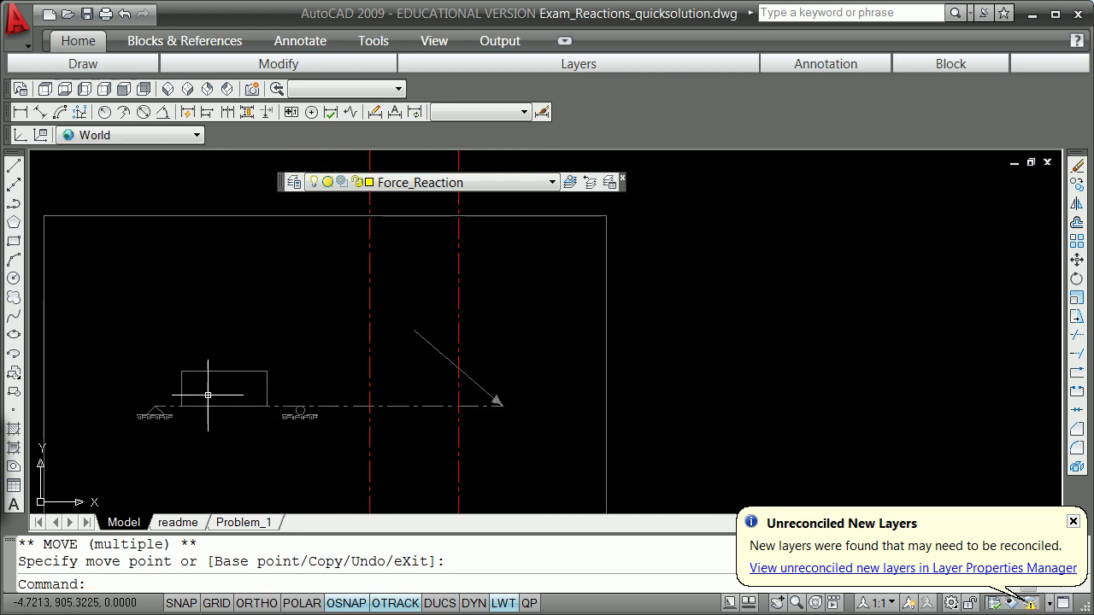
key("Return")
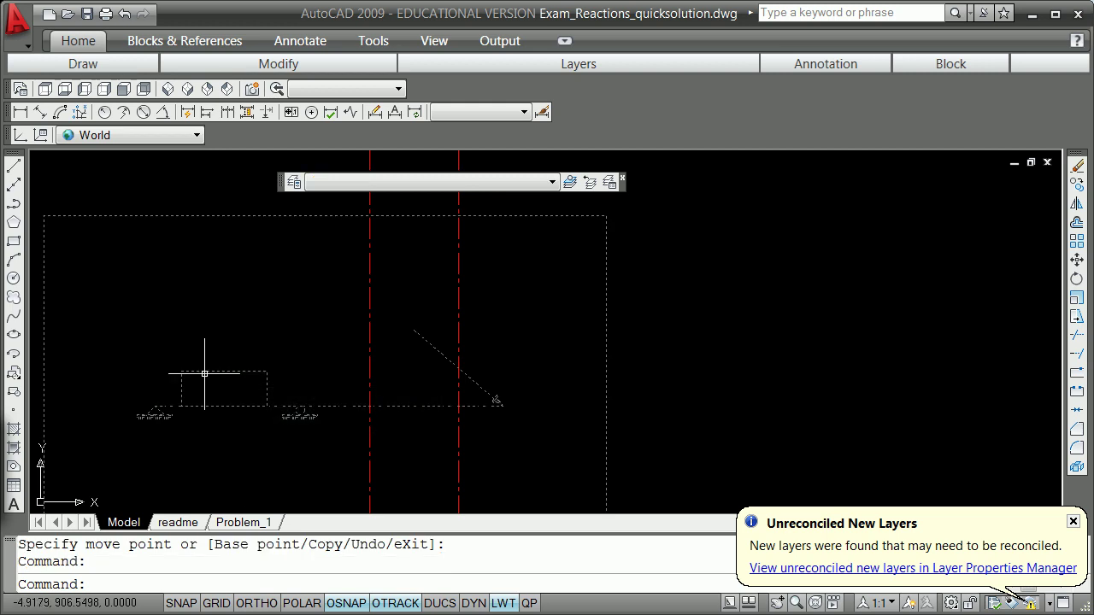
key("Escape")
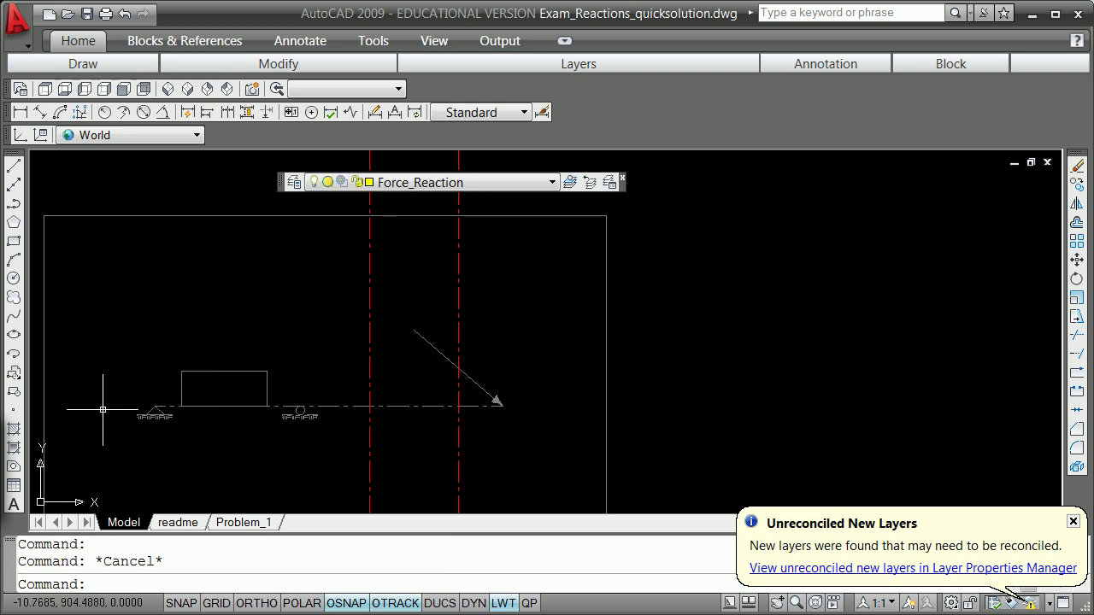
left_click(14, 242)
right_click(164, 390, "shift")
left_click(205, 487)
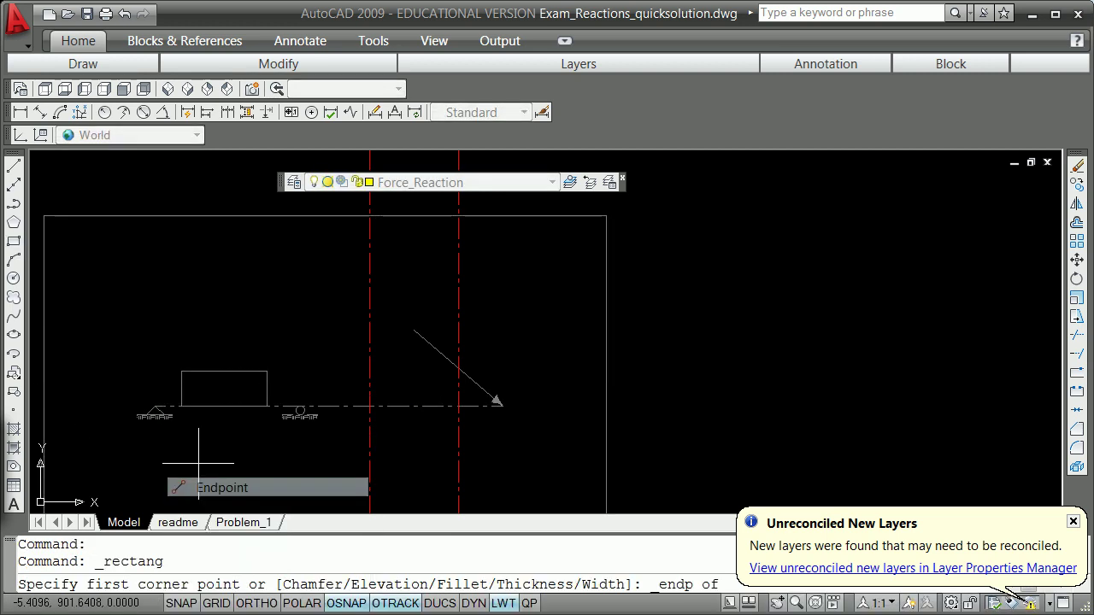
left_click(182, 406)
right_click(238, 361, "shift")
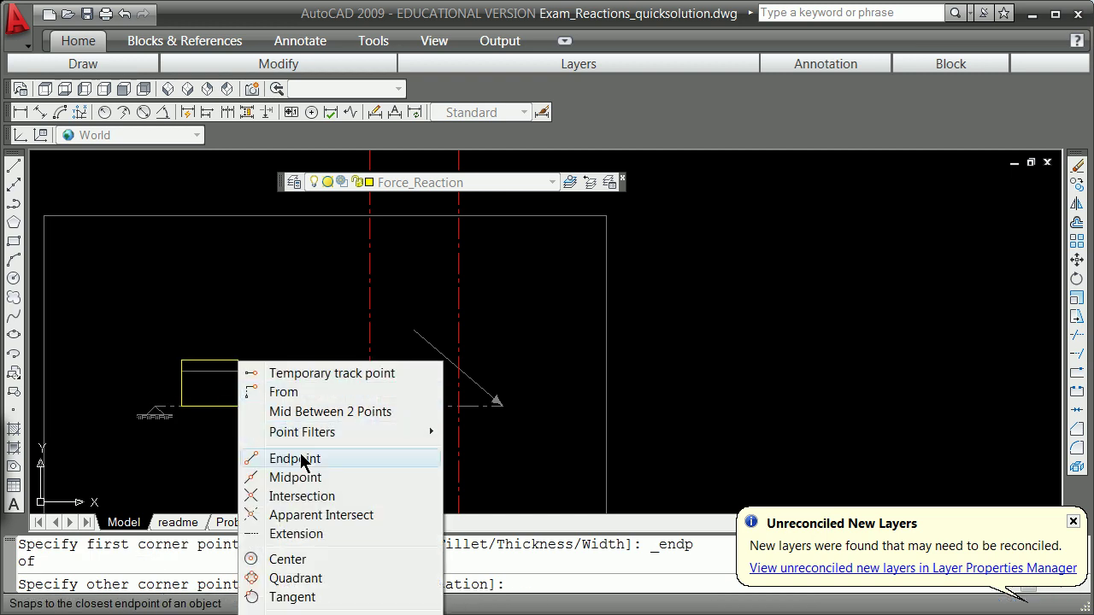
left_click(301, 460)
left_click(266, 371)
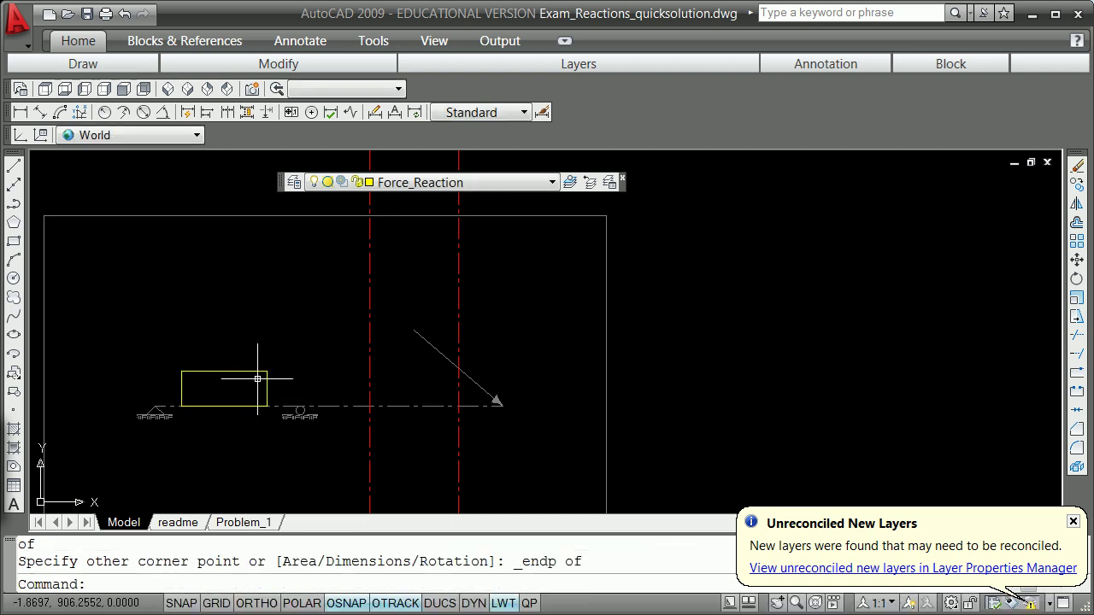
Step: List the properties of the distributed-load rectangle to read its area
left_click(237, 371)
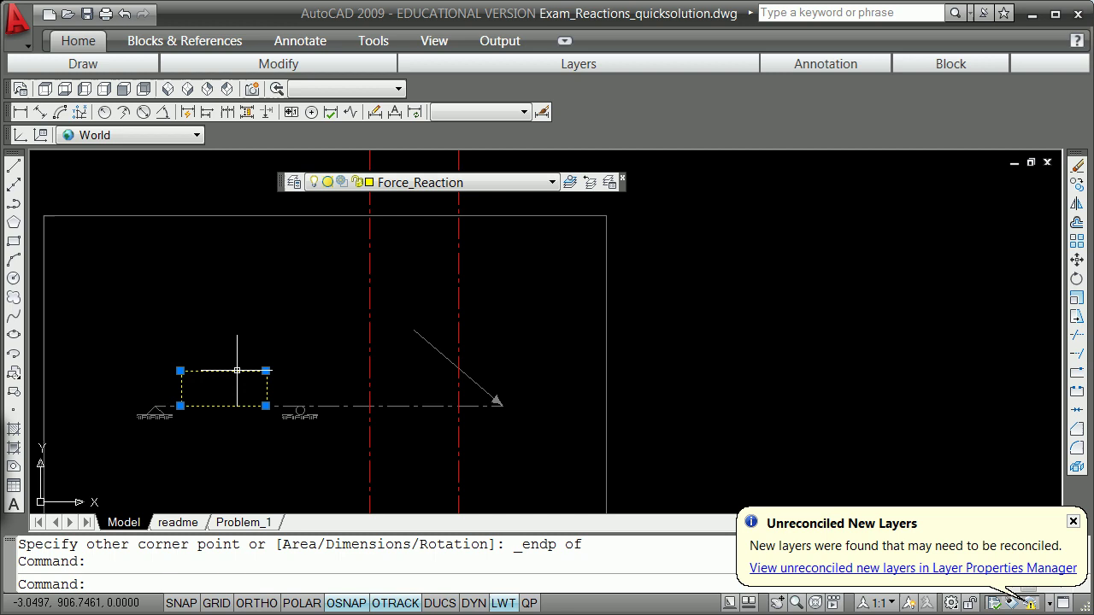
key("Return")
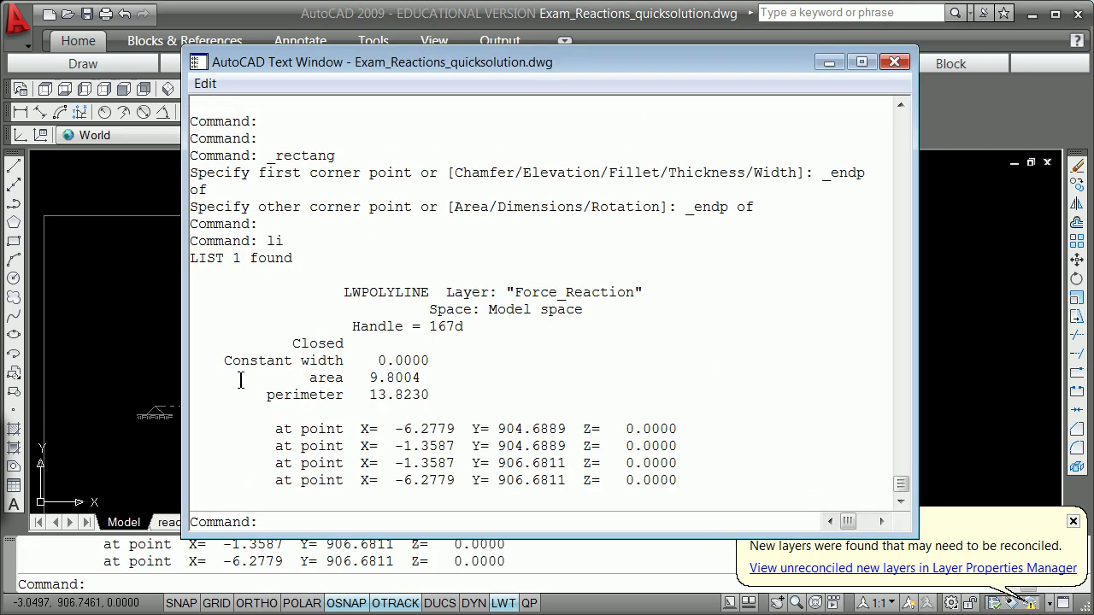
left_click(894, 63)
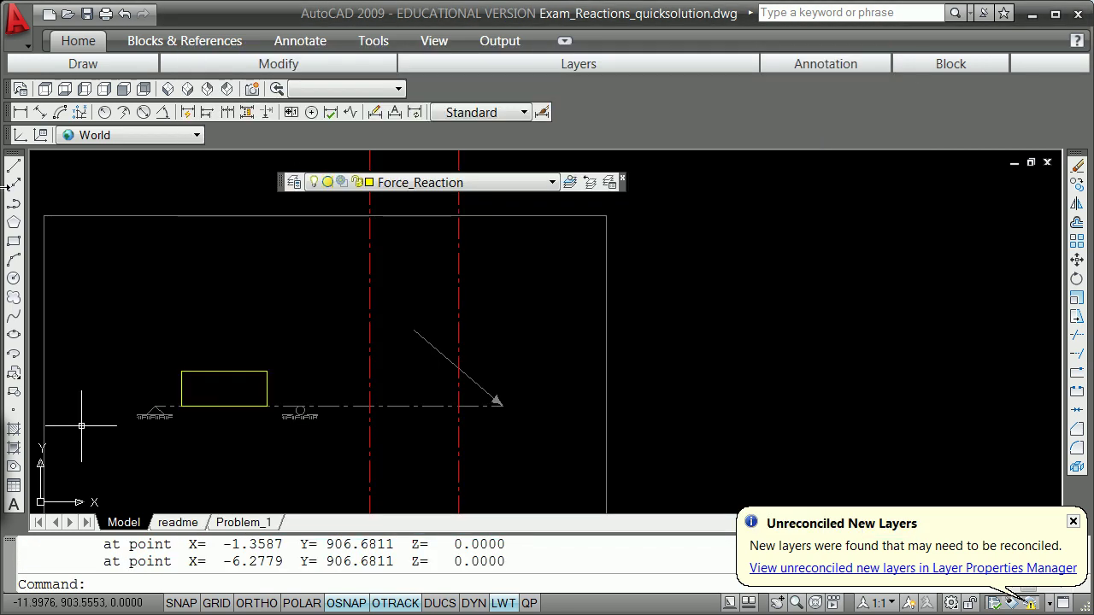
Step: Draw a line from the midpoint of the load rectangle's bottom edge, 9.8 units long at 270 degrees (@9.8<270)
left_click(14, 168)
right_click(192, 429, "shift")
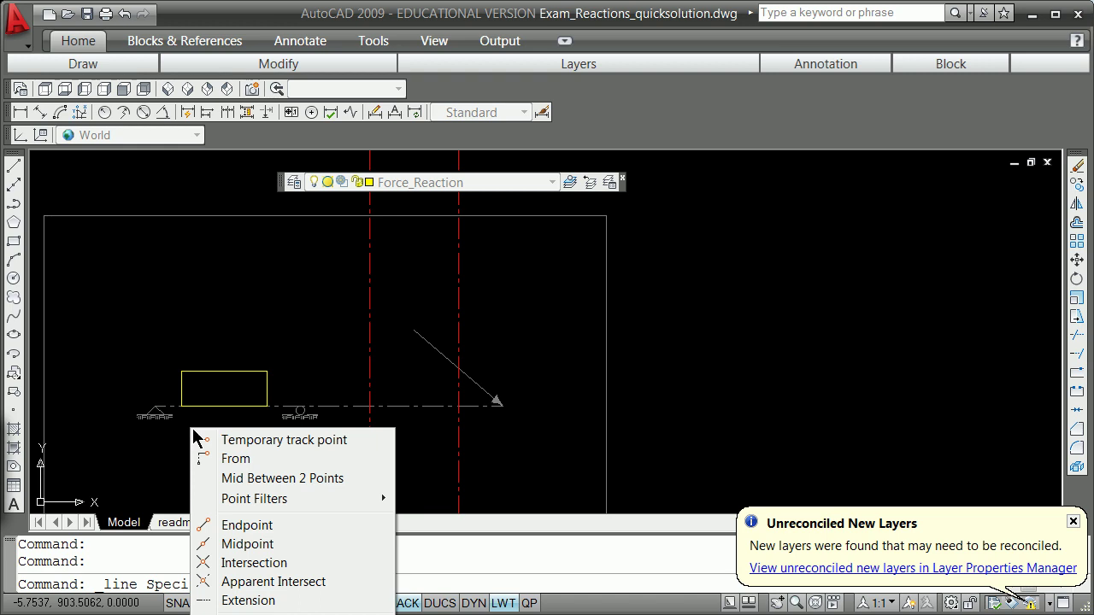
left_click(276, 532)
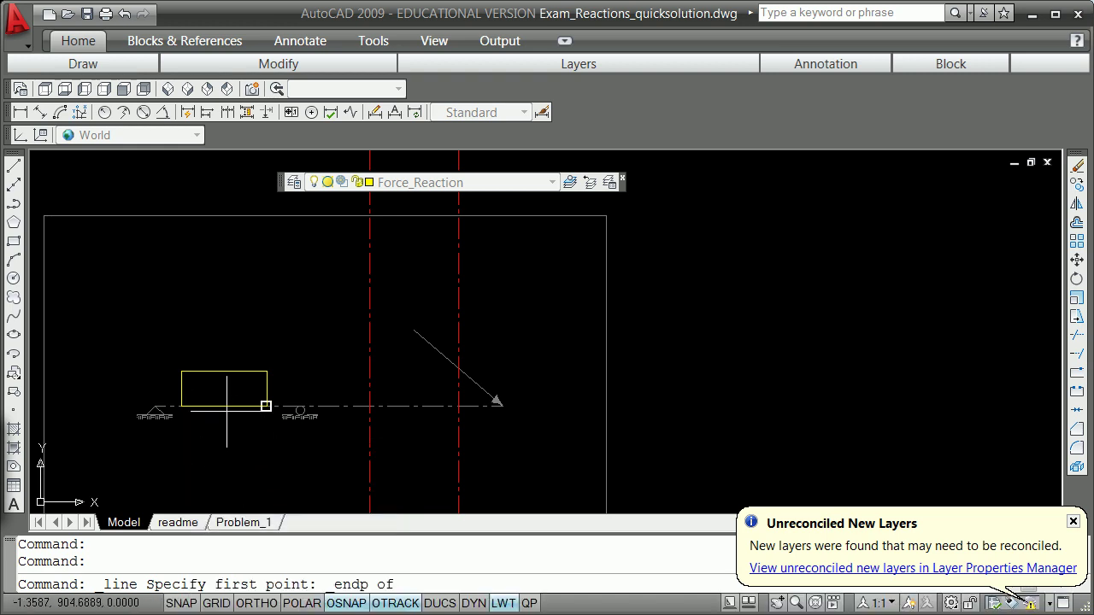
left_click(180, 406)
right_click(162, 342, "shift")
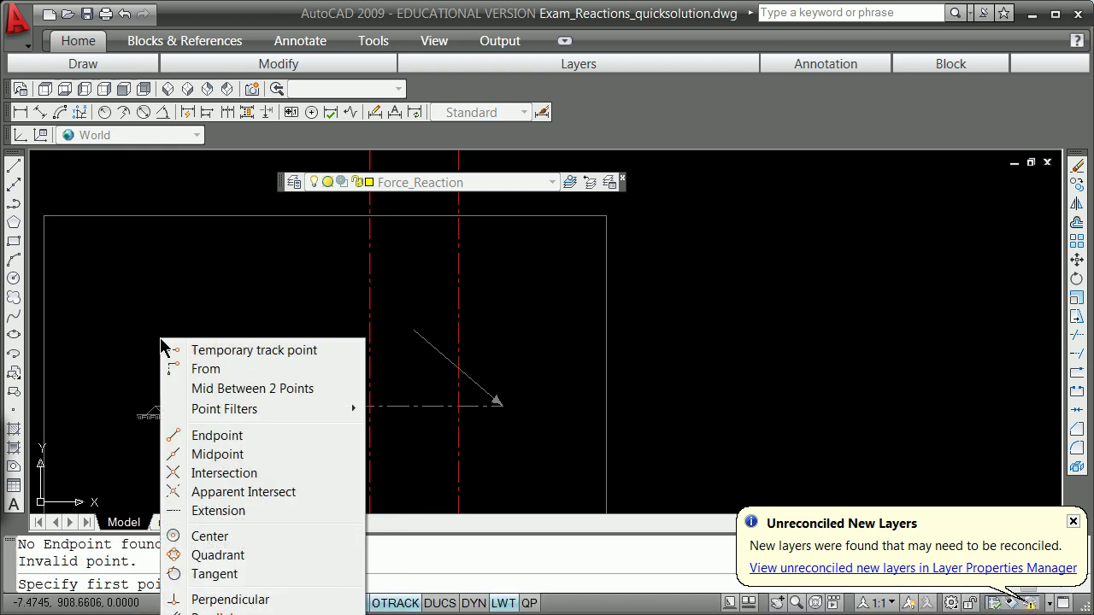
left_click(216, 453)
left_click(224, 407)
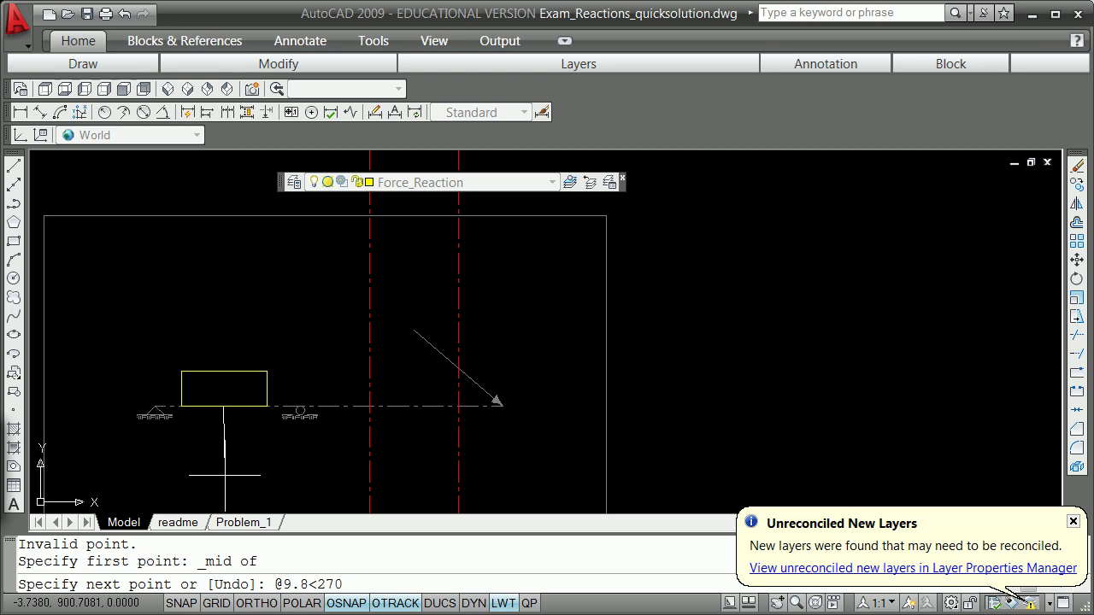
type("@9.8<270")
key("Return")
key("Return")
scroll(245, 479, "down", 6)
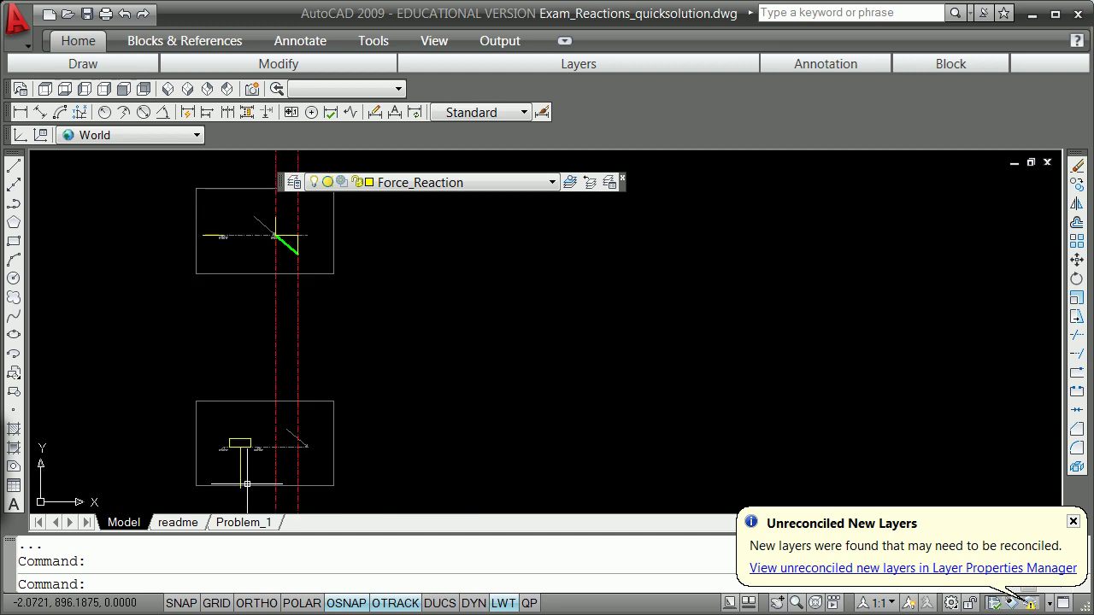
Step: Move the vertical line below the load rectangle to layer Distributed_Applied
scroll(247, 484, "up", 5)
left_click(218, 432)
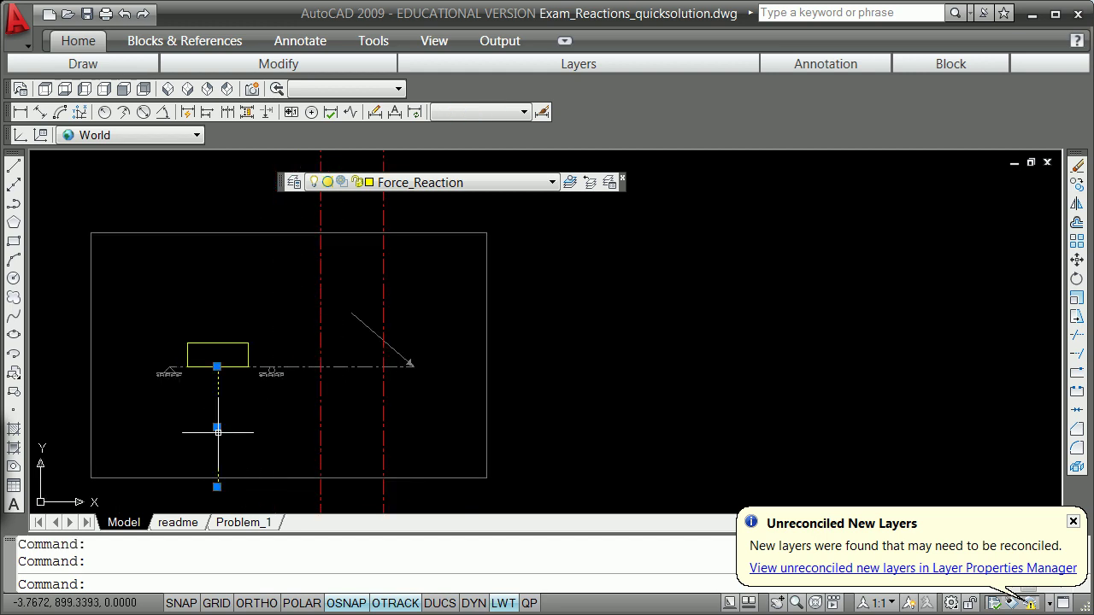
left_click(551, 184)
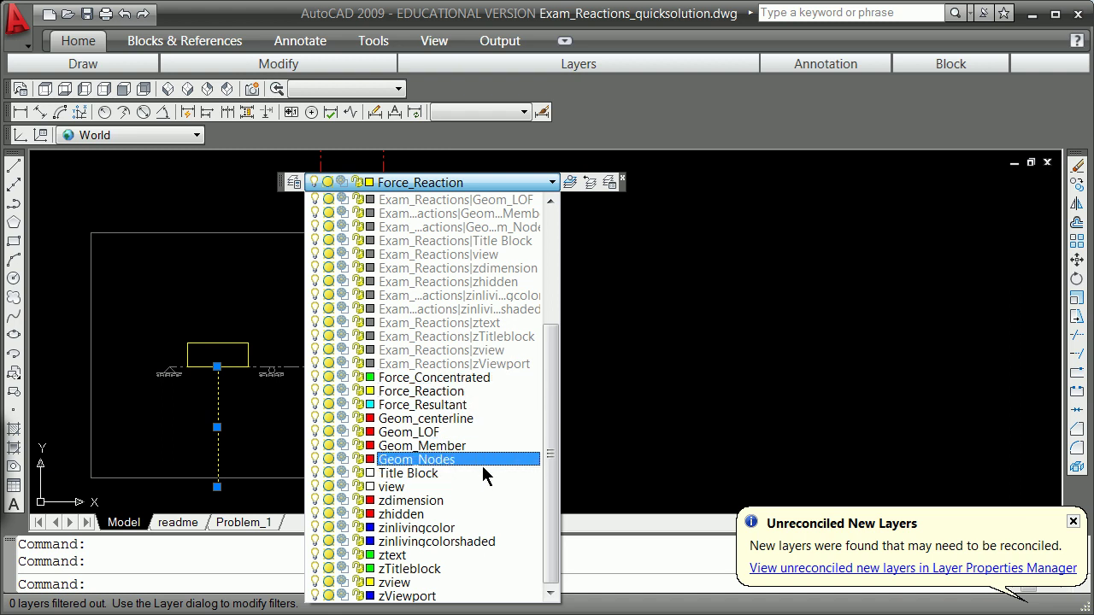
left_click_drag(556, 435, 552, 248)
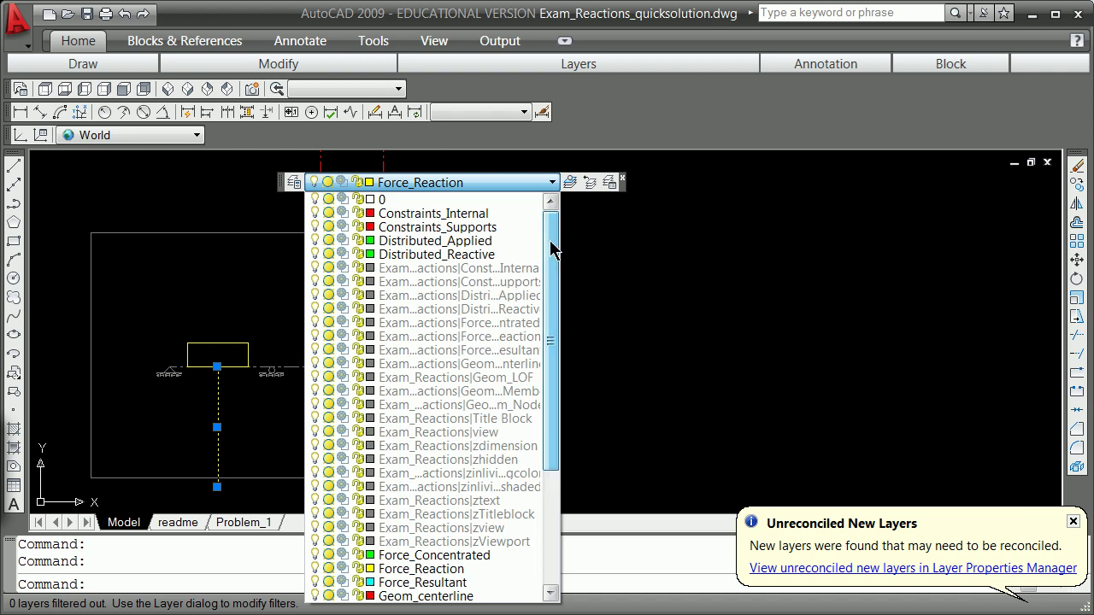
left_click(456, 241)
key("Escape")
key("Escape")
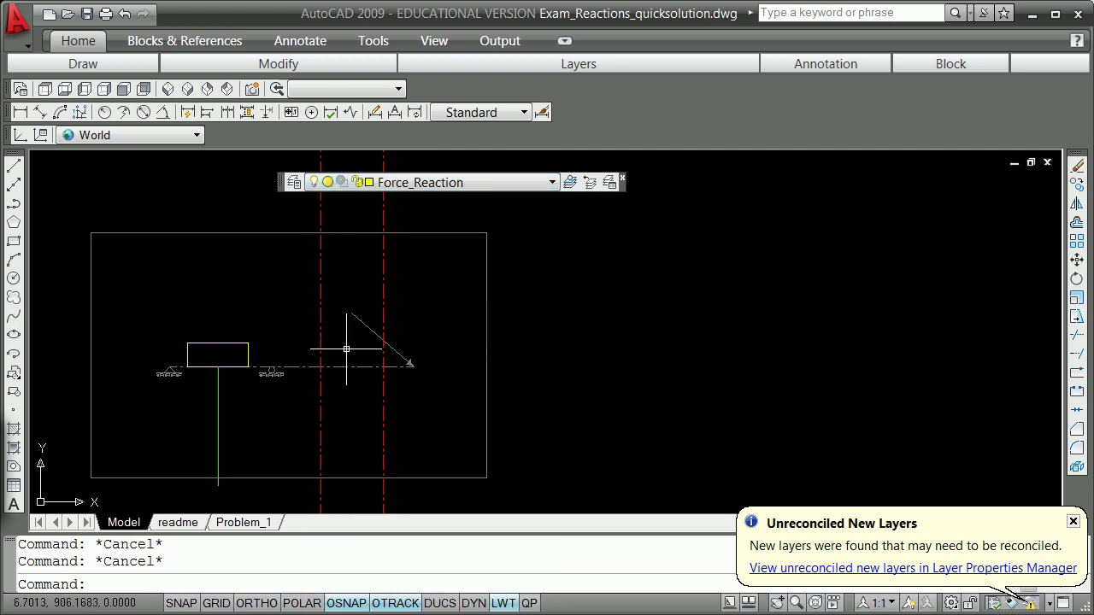
scroll(366, 377, "down", 2)
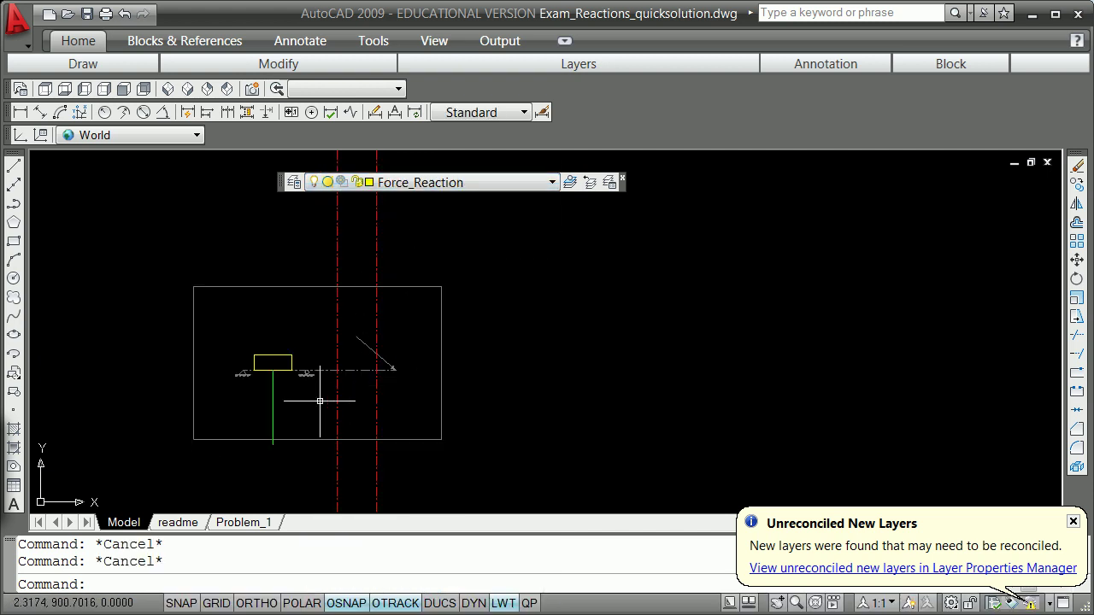
scroll(288, 399, "up", 2)
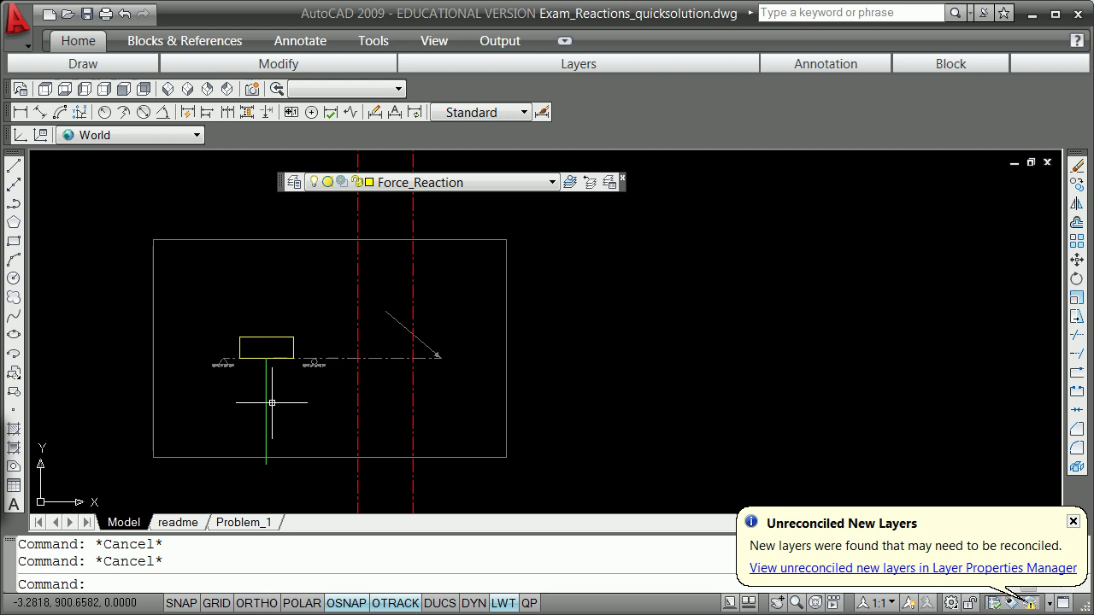
mouse_move(266, 399)
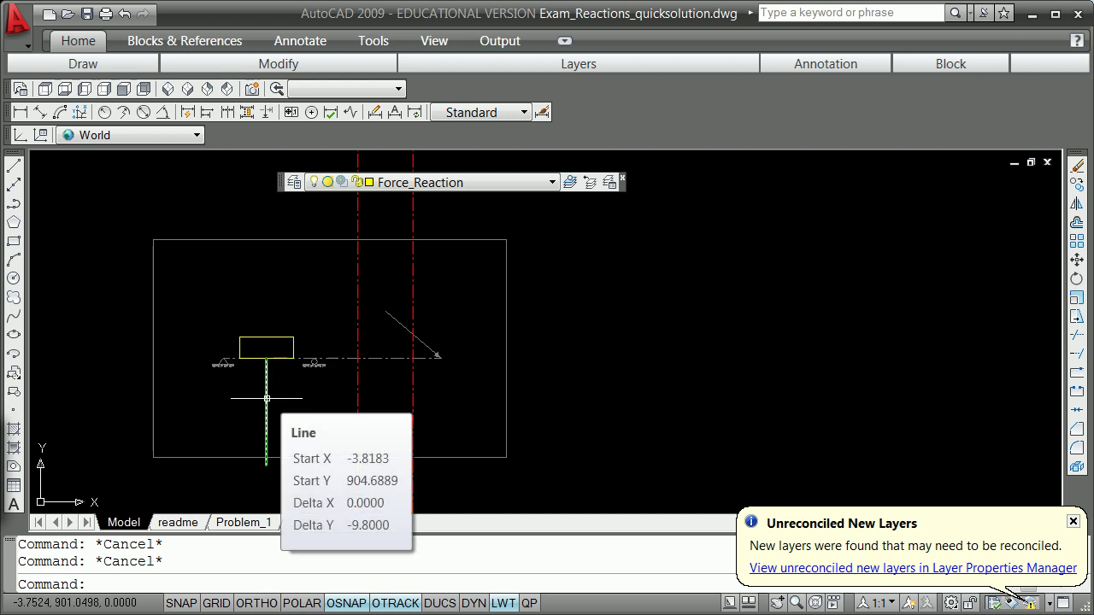
left_click(12, 169)
key("Escape")
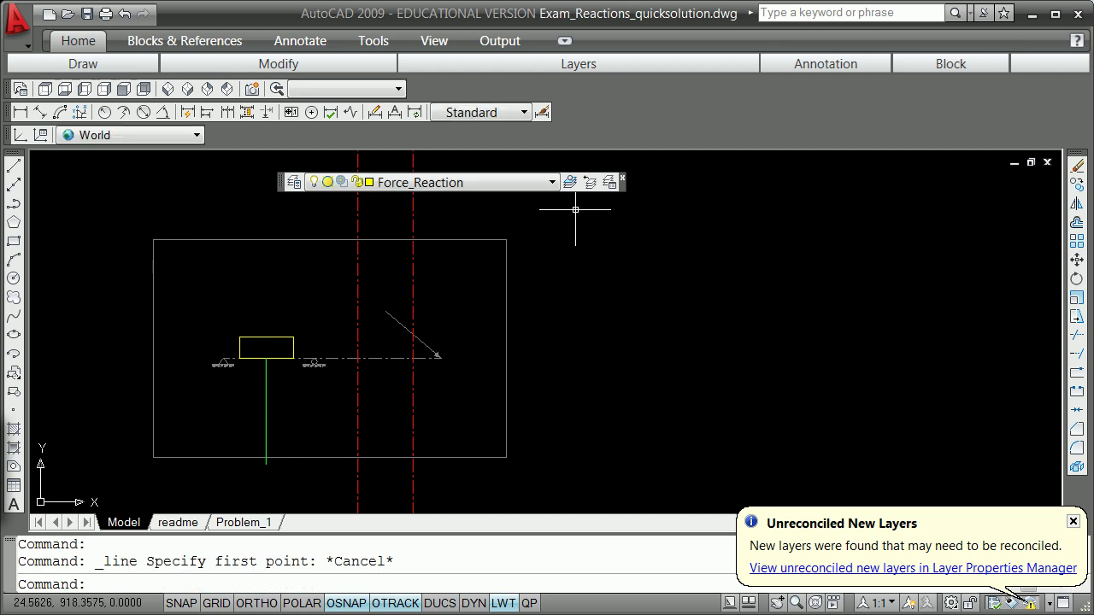
Step: Make Force_Concentrated the current layer and draw a line along the inclined load arrow from its tail endpoint to its tip
left_click(552, 182)
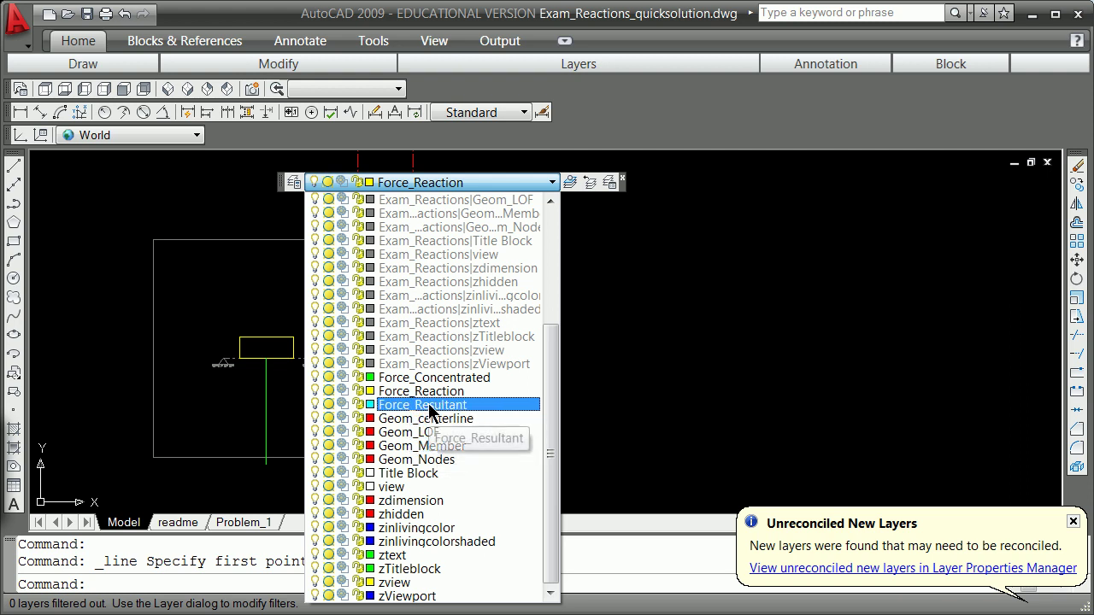
left_click(425, 377)
left_click(19, 169)
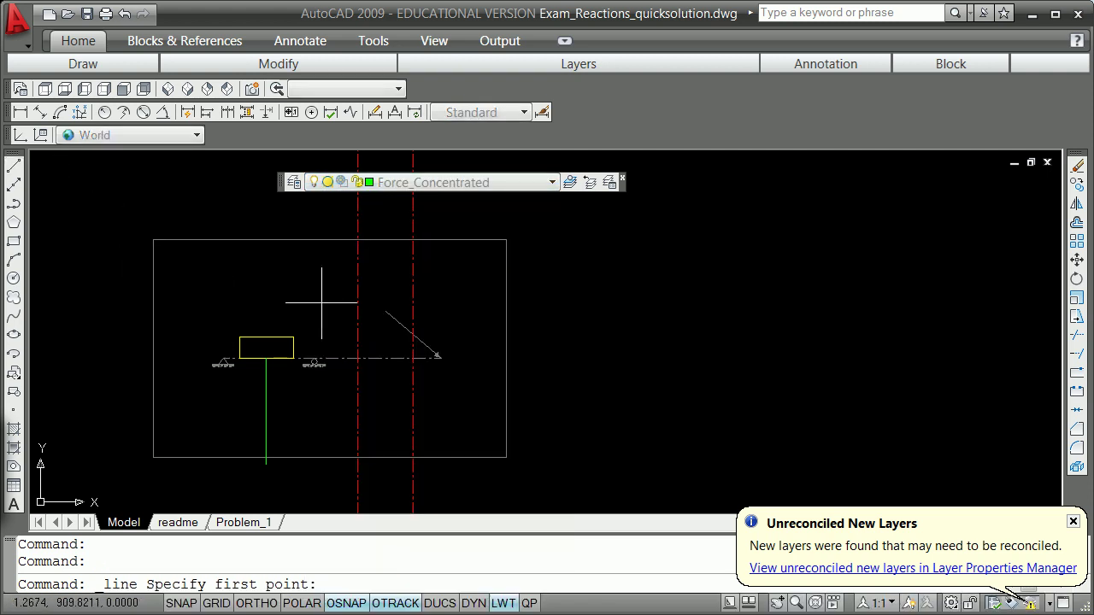
right_click(371, 297, "shift")
left_click(426, 394)
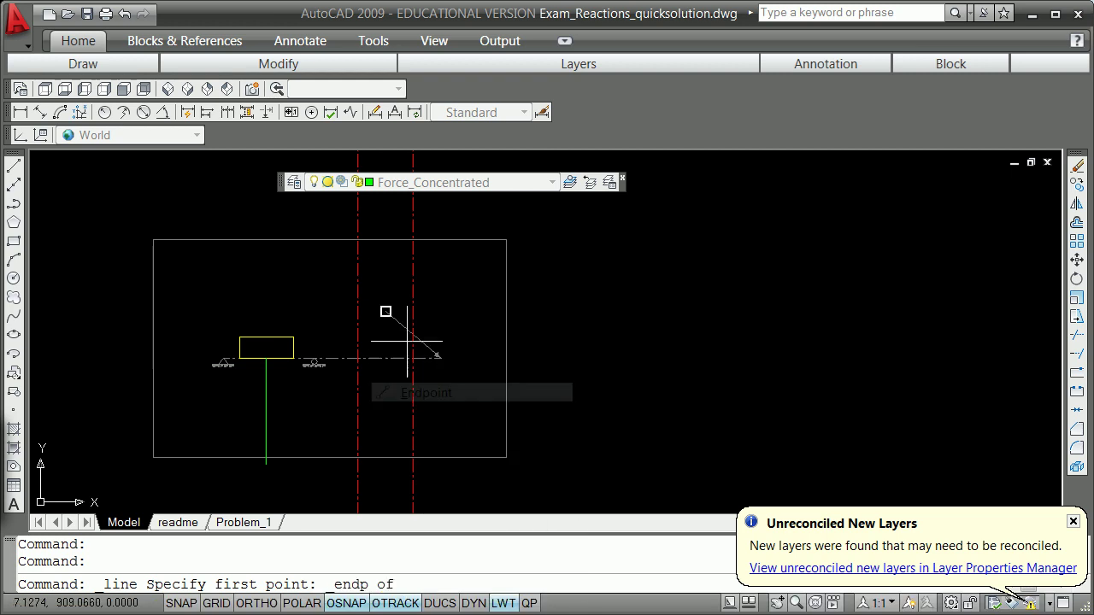
left_click(386, 310)
right_click(441, 359, "shift")
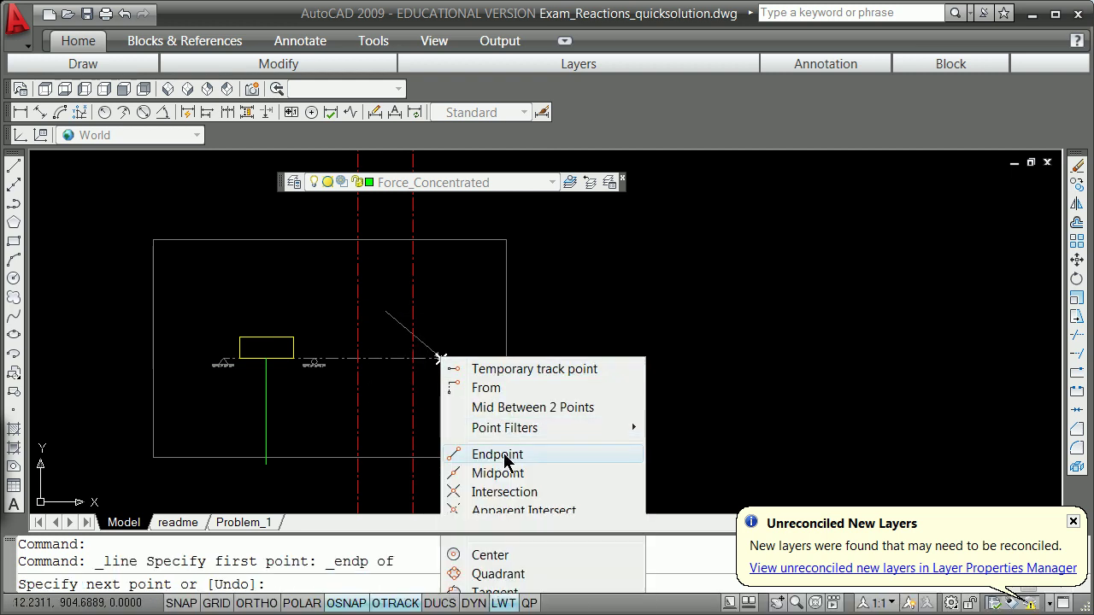
left_click(513, 455)
scroll(440, 361, "up", 3)
left_click(416, 307)
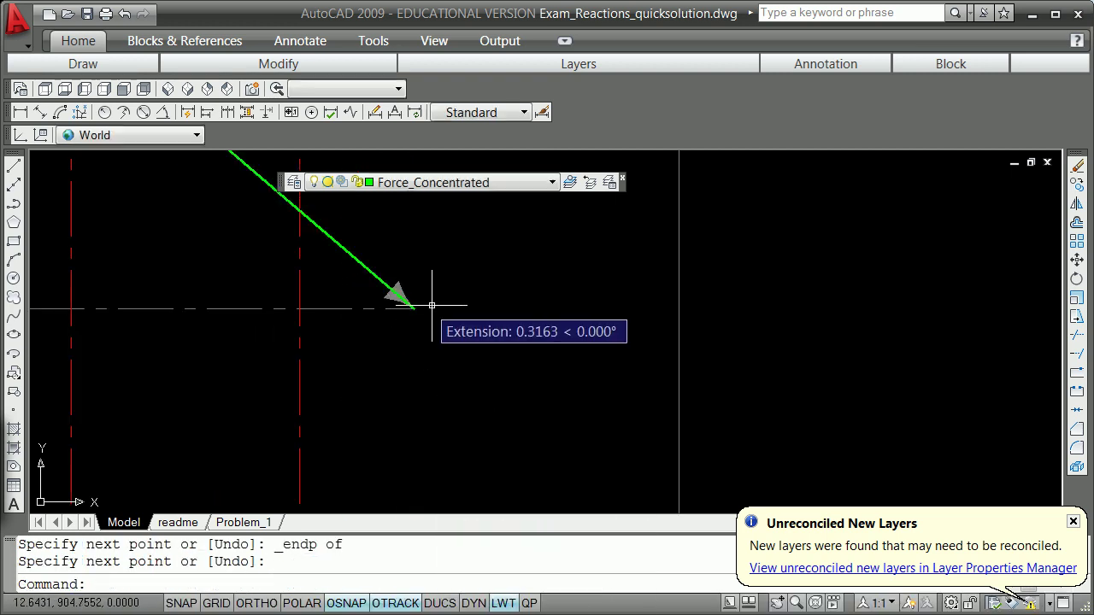
key("Return")
Step: Copy the vertical distributed-load line by its upper endpoint to a point straight above the load rectangle, beyond the frame's top edge
scroll(428, 298, "down", 5)
scroll(367, 244, "up", 5)
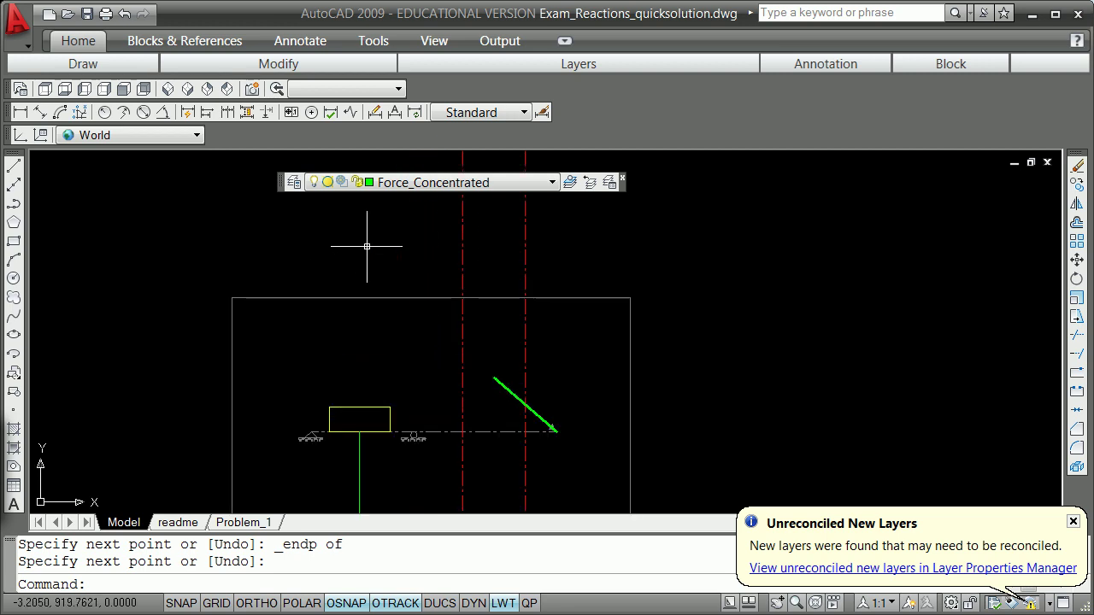
scroll(364, 248, "down", 2)
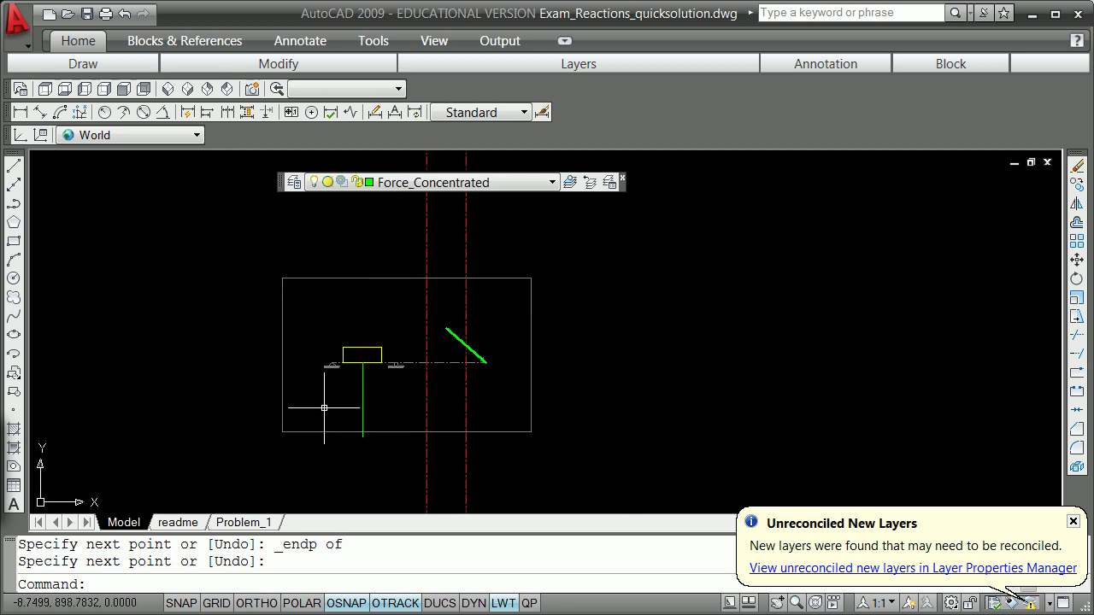
left_click(363, 389)
left_click(362, 363)
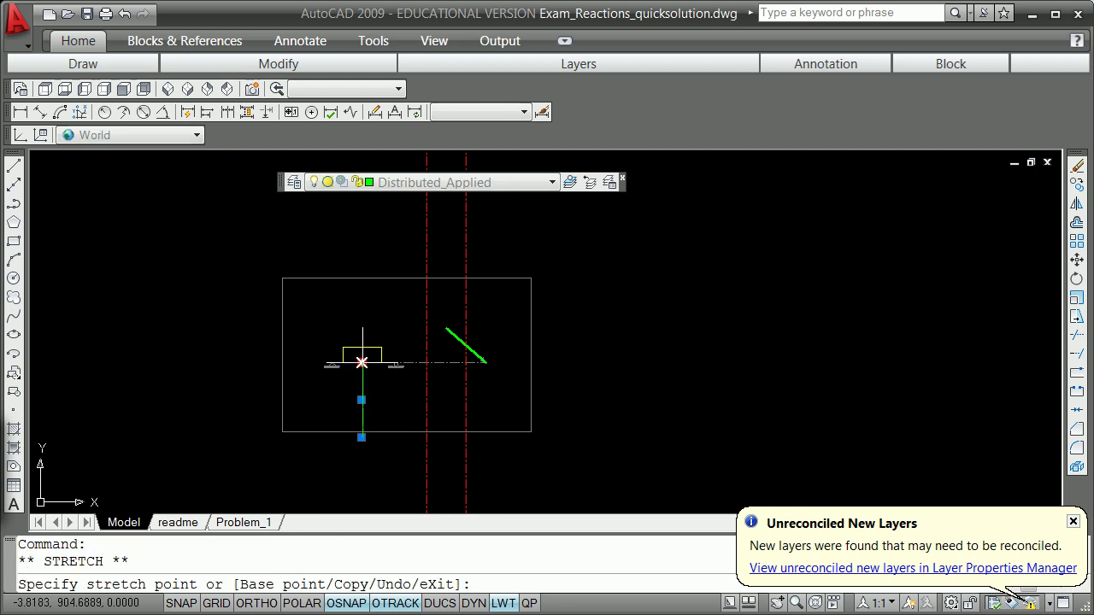
key("space")
type("c")
key("Return")
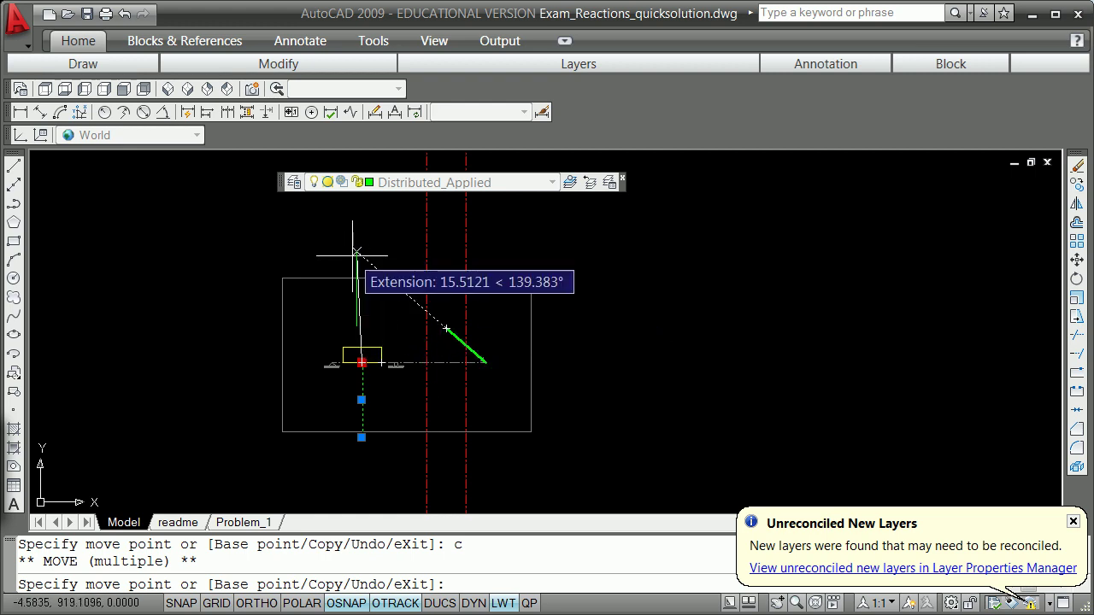
key("Escape")
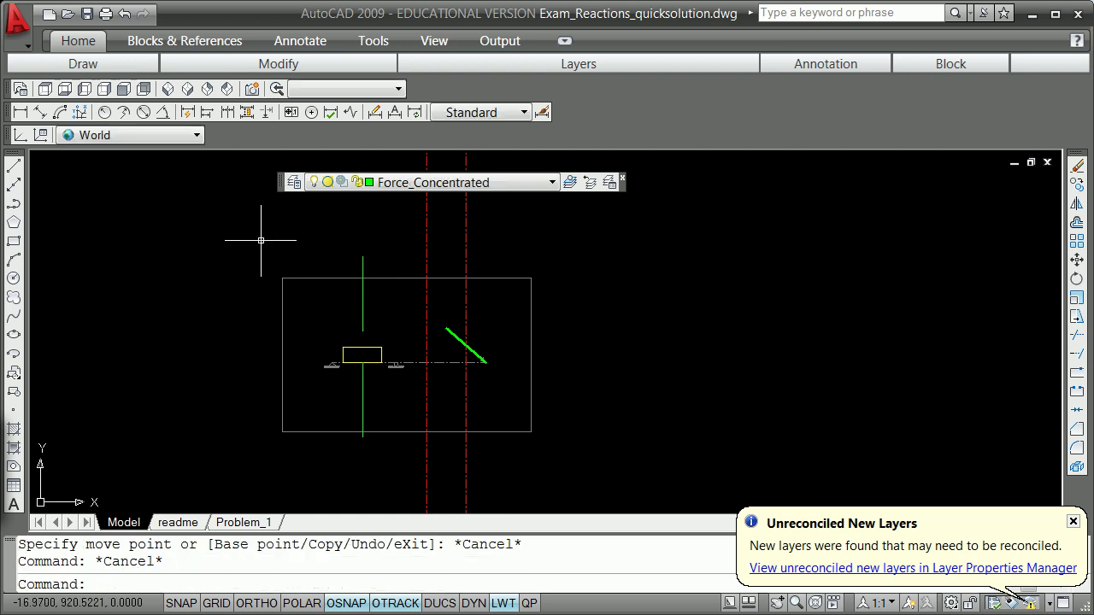
Step: Erase the original vertical line below the load rectangle
type("e")
key("Return")
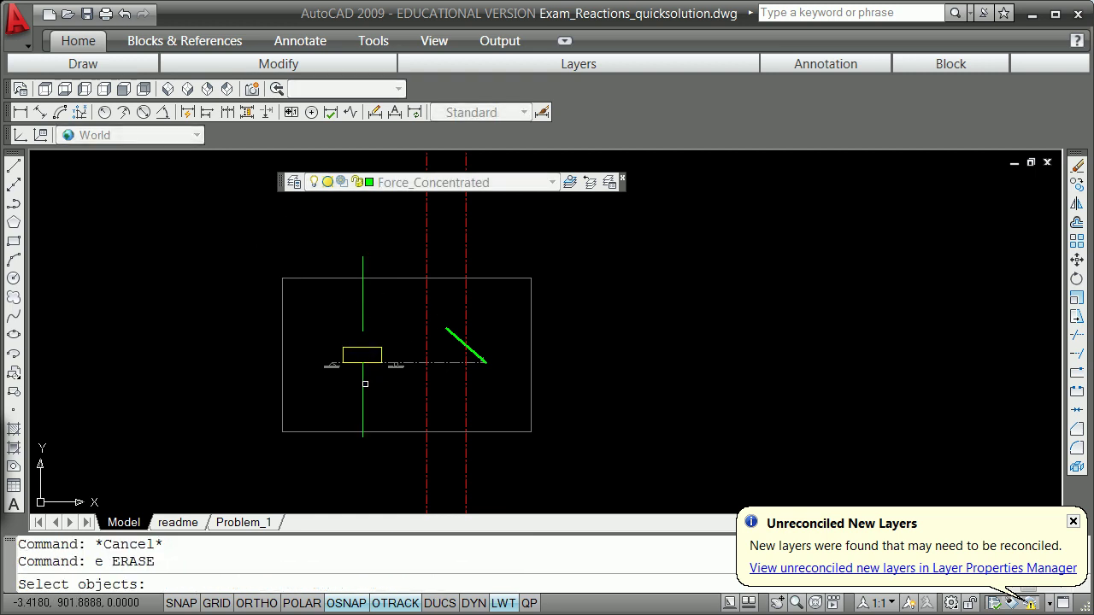
left_click(364, 383)
key("Return")
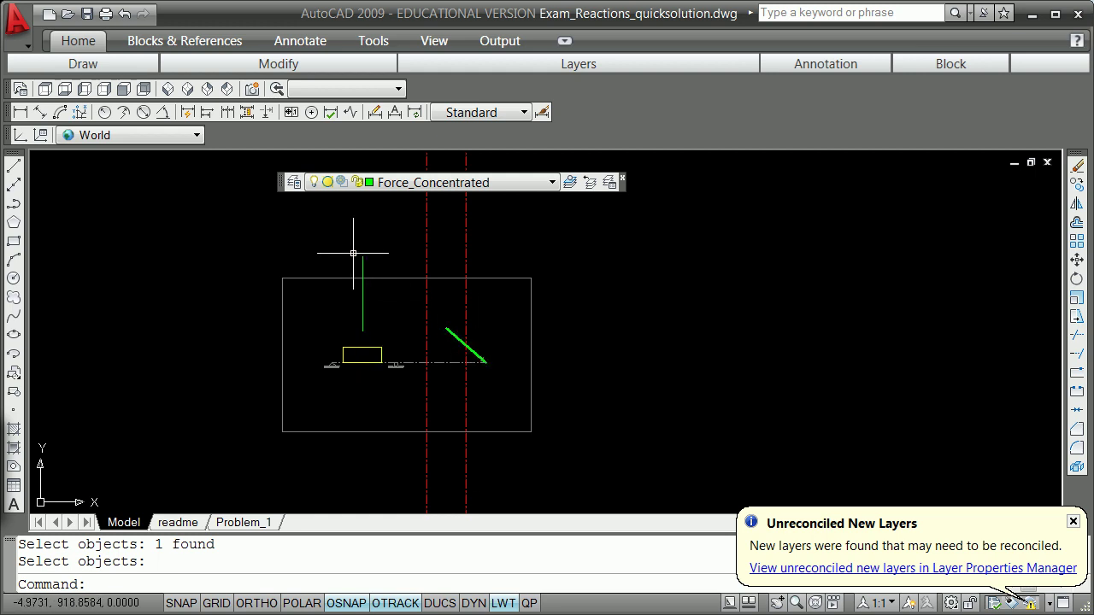
Step: Copy the inclined load line by its tail endpoint onto the lower endpoint of the vertical force line above the load rectangle
left_click(456, 335)
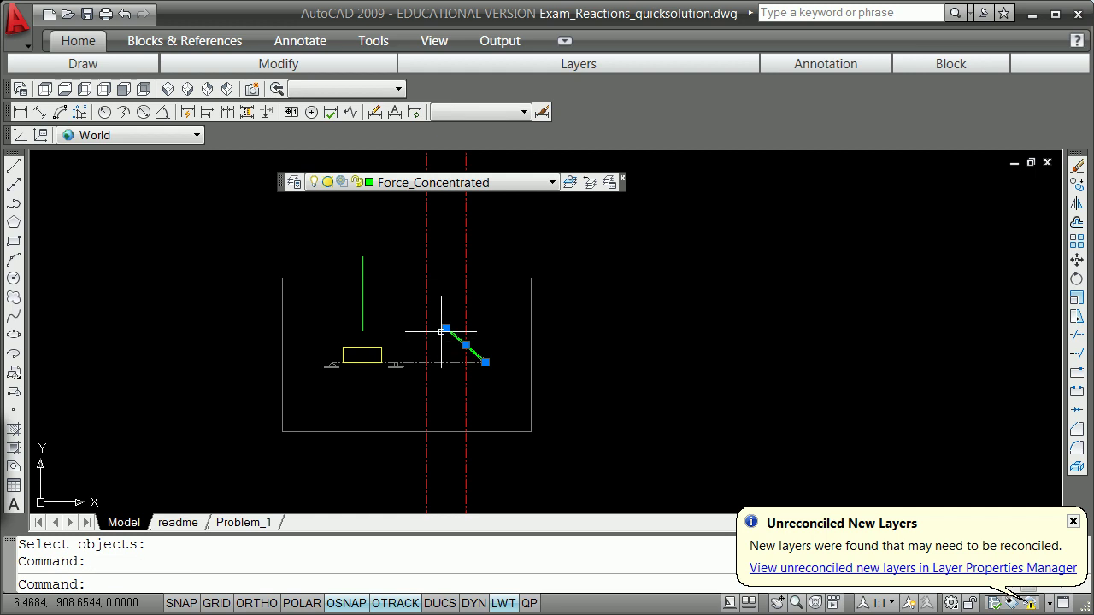
left_click(446, 329)
key("space")
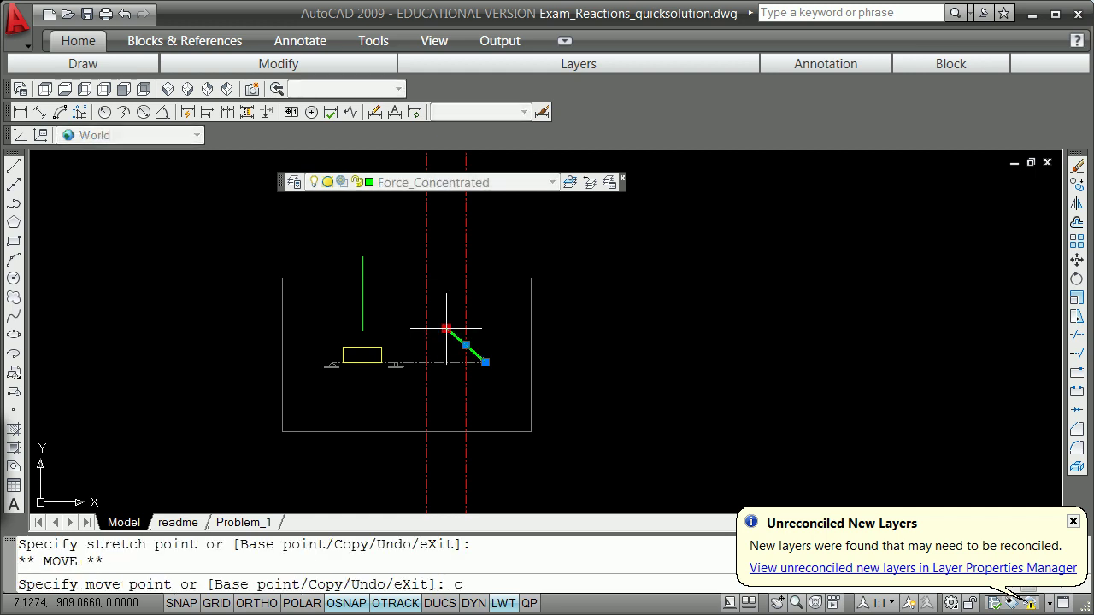
type("c")
key("Return")
right_click(339, 338, "shift")
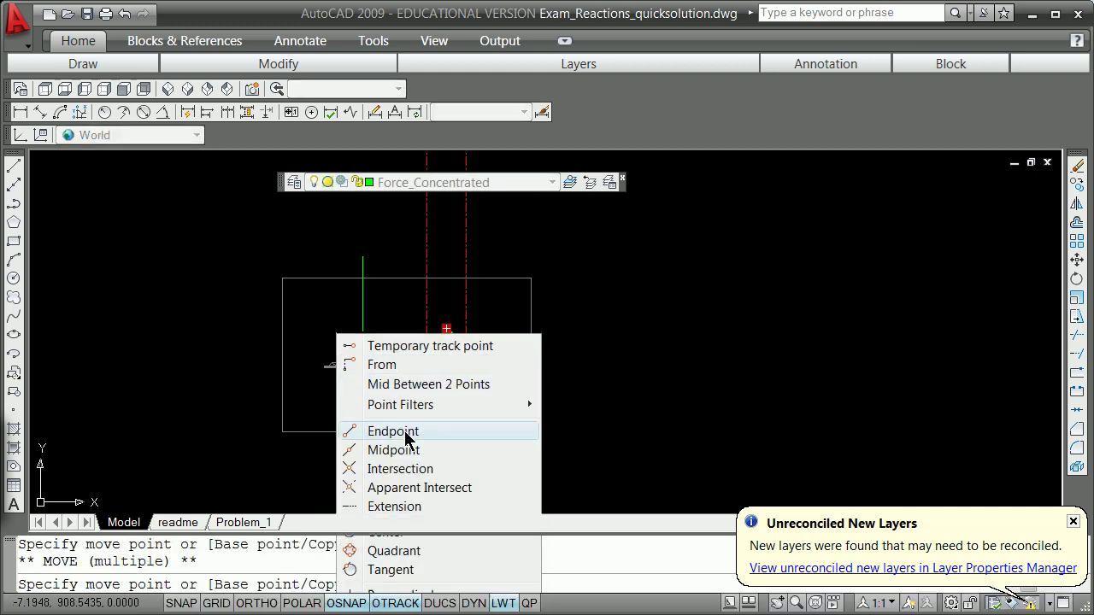
left_click(408, 432)
left_click(363, 331)
key("Return")
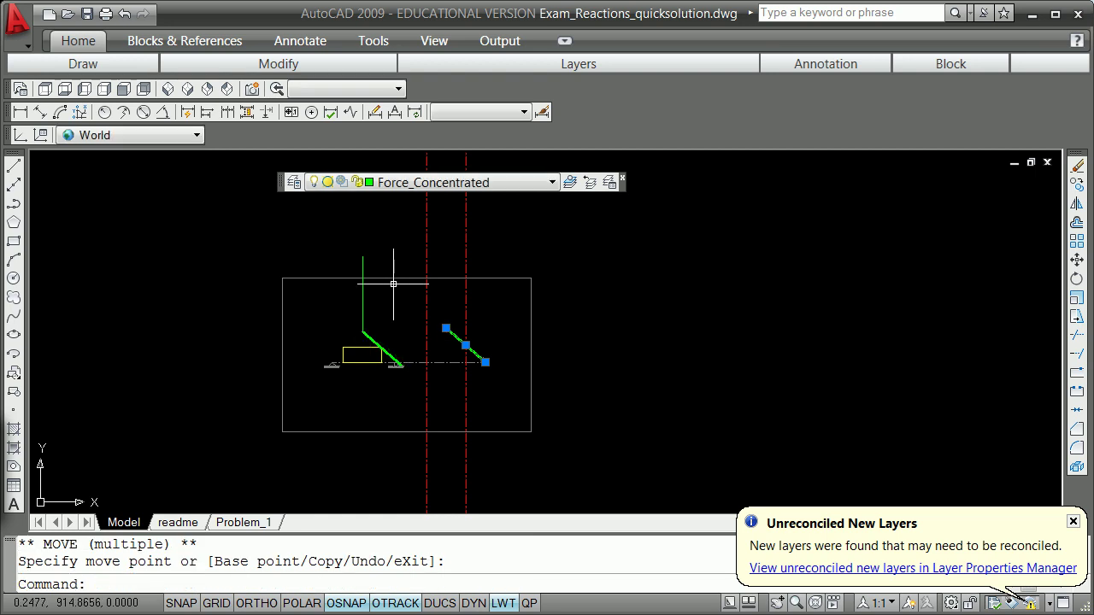
key("Escape")
Step: Make Force_Resultant the current layer and draw a line from the vertical force line's upper endpoint to the copied inclined line's lower endpoint
scroll(406, 288, "up", 1)
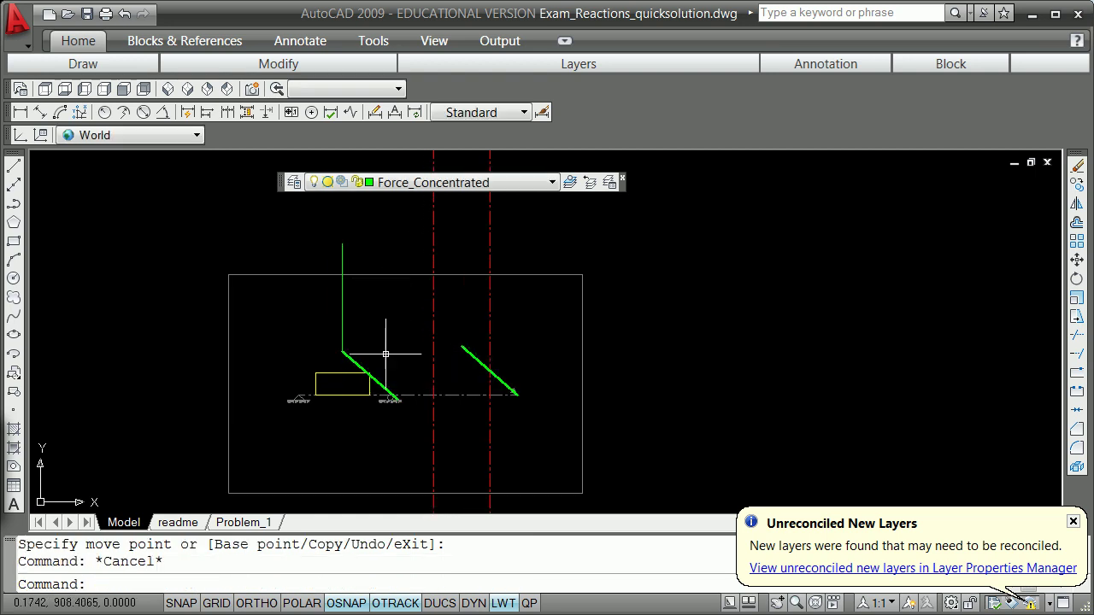
left_click(551, 190)
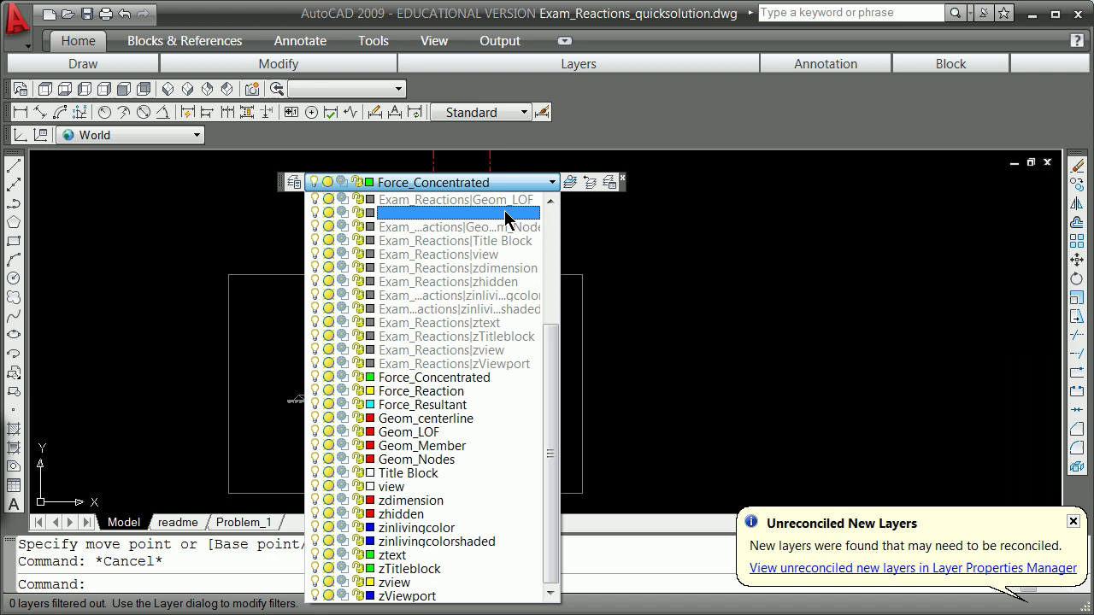
left_click(462, 406)
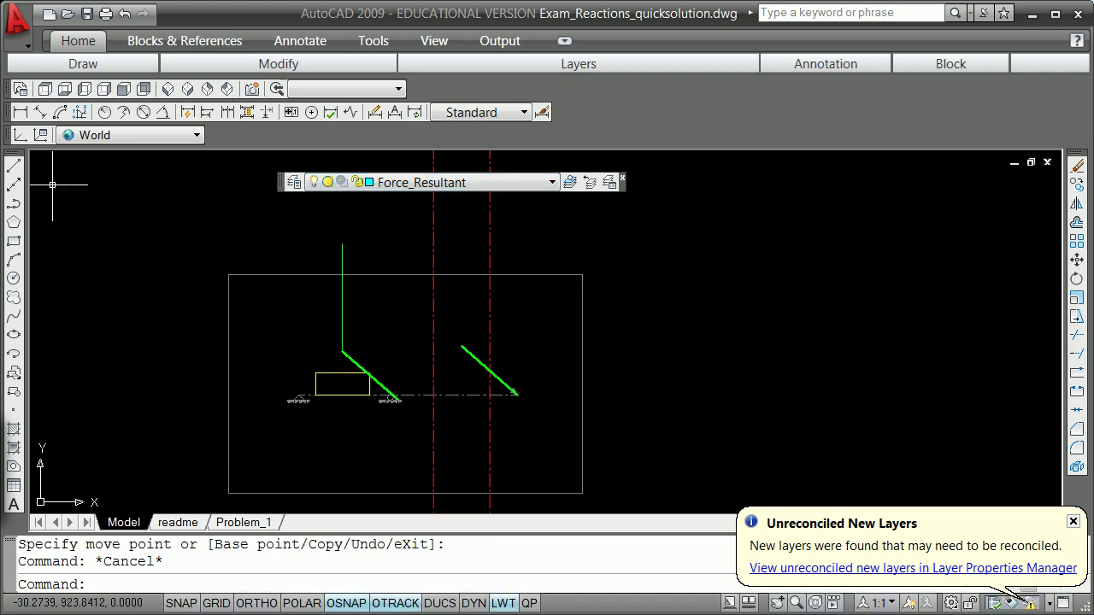
left_click(18, 167)
right_click(110, 205, "shift")
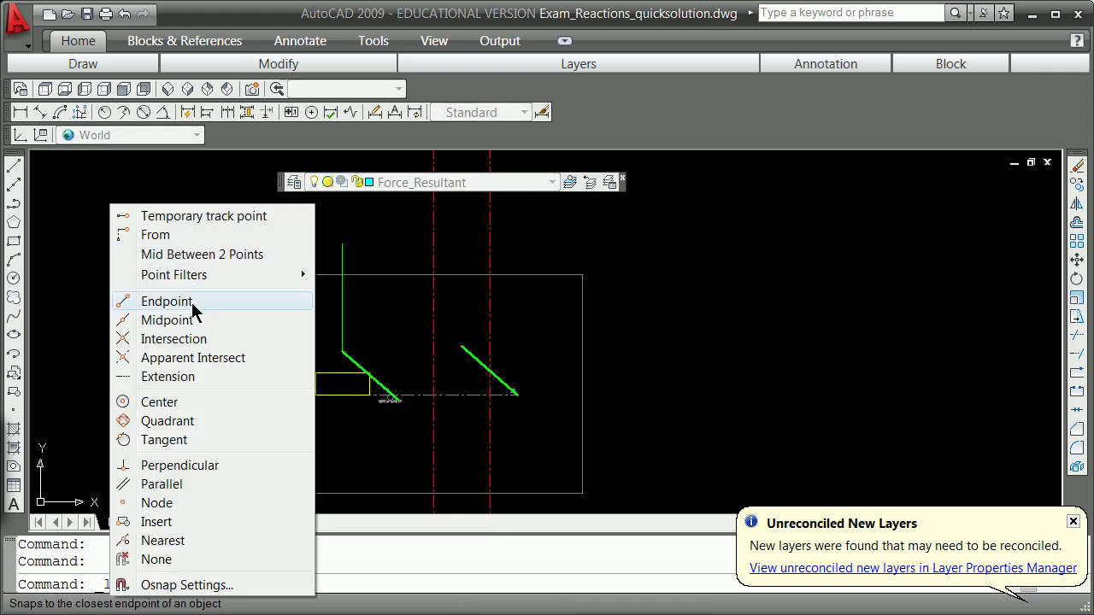
left_click(146, 303)
left_click(342, 243)
right_click(395, 336, "shift")
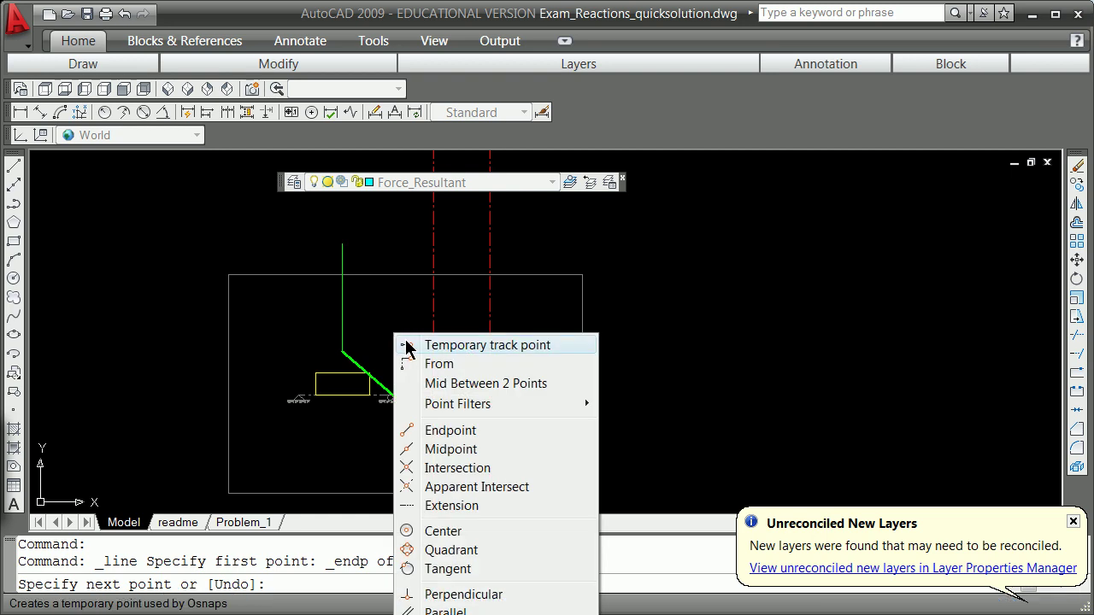
left_click(453, 430)
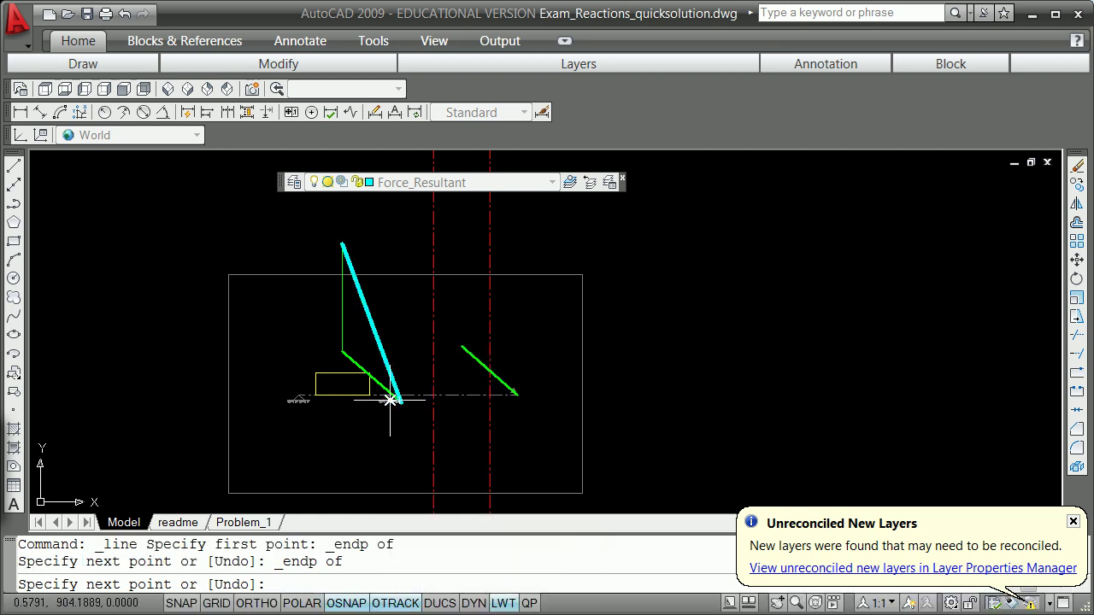
key("Return")
Step: Erase the copied inclined line and the vertical force line, keeping the cyan resultant
scroll(347, 398, "up", 5)
type("e")
key("Return")
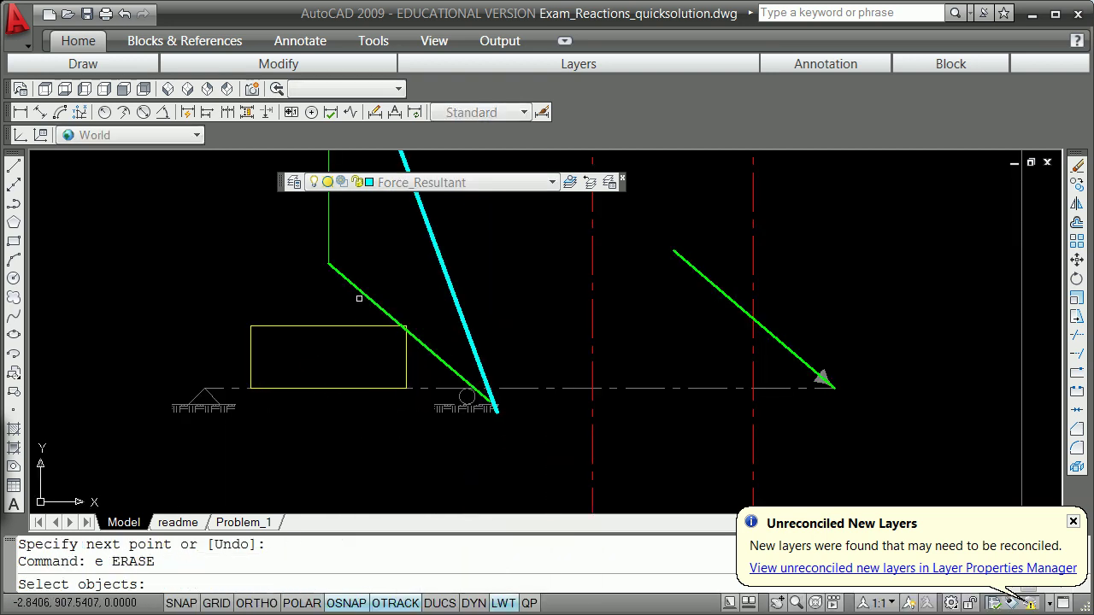
left_click(360, 292)
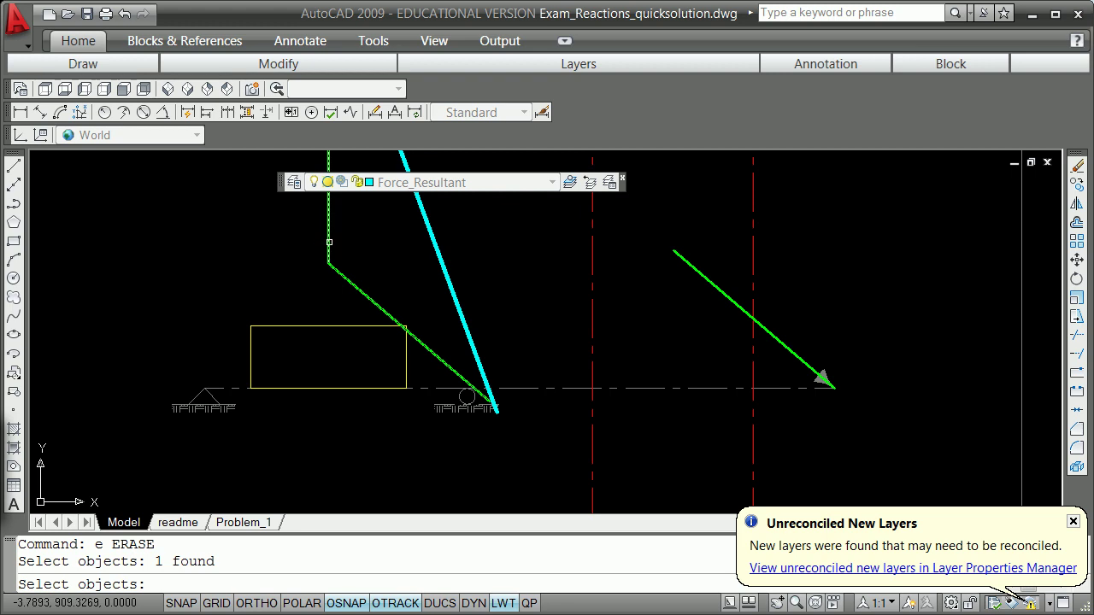
left_click(329, 243)
key("Return")
Step: Offset the nearest red vertical centerline with the Through option to the upper quadrant of the roller support circle
scroll(428, 354, "down", 2)
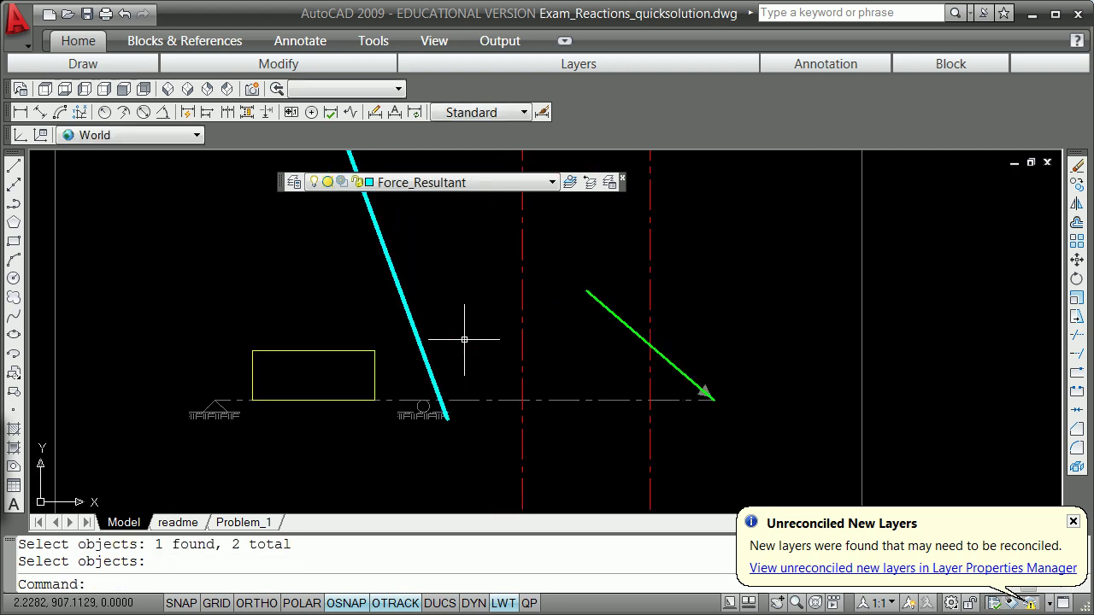
type("o")
key("Return")
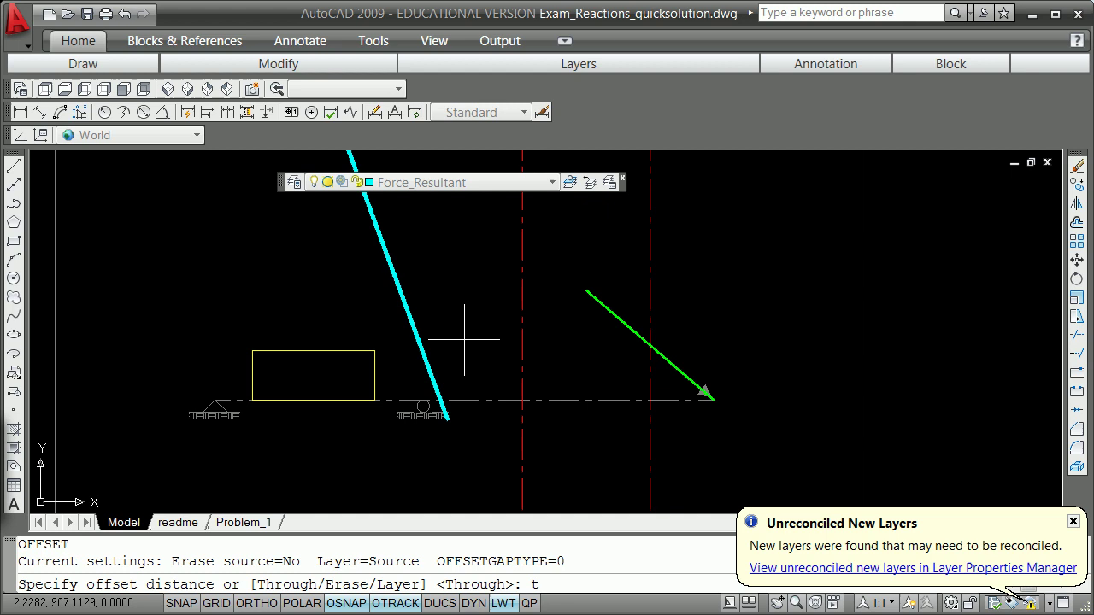
type("t")
key("Return")
left_click(523, 347)
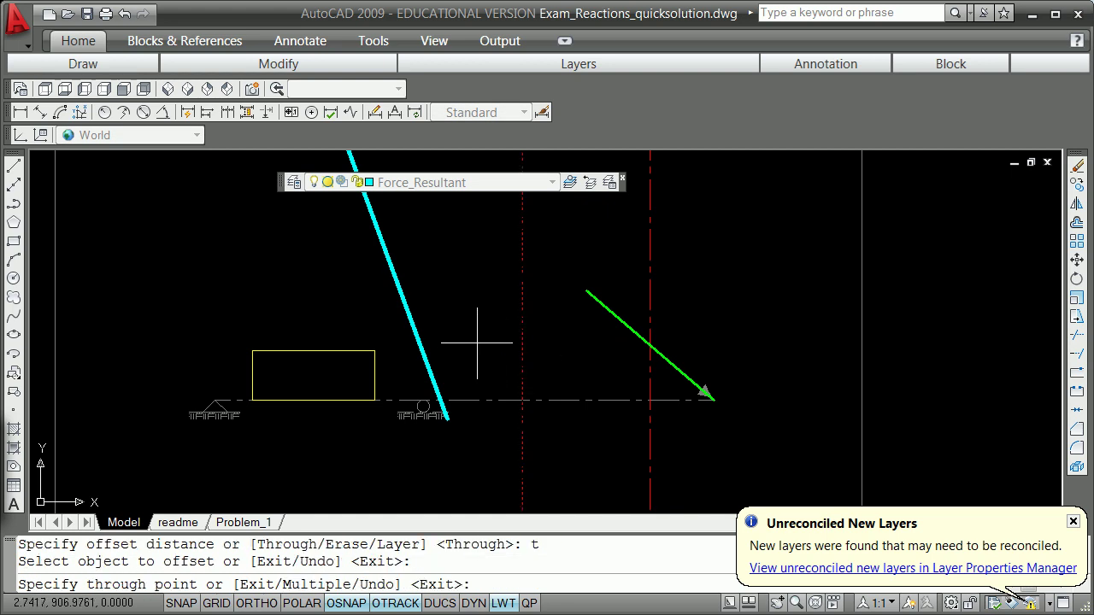
right_click(477, 343, "shift")
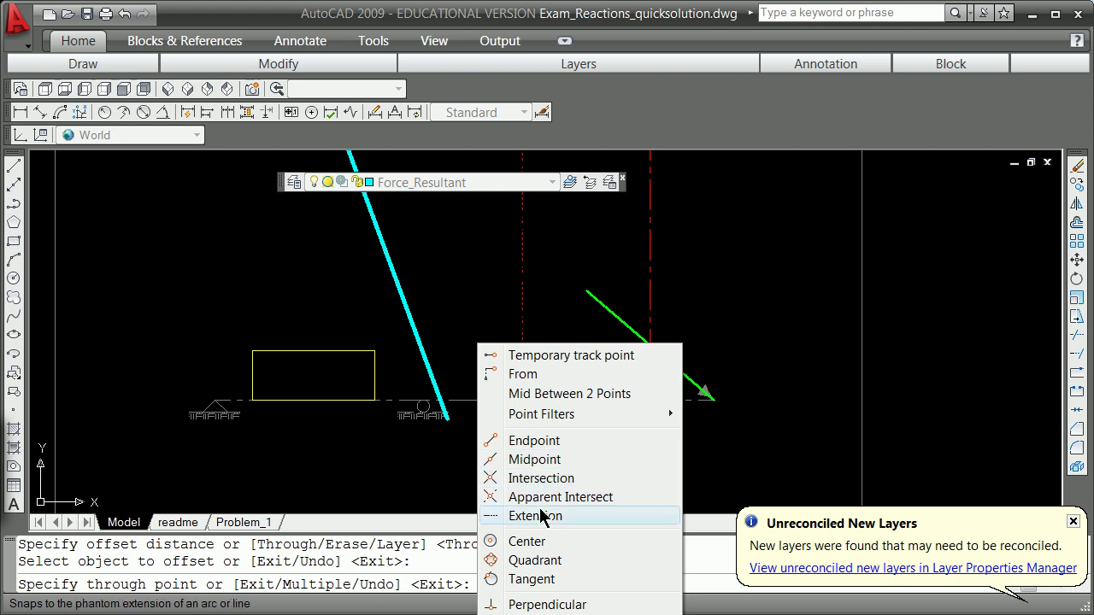
left_click(550, 560)
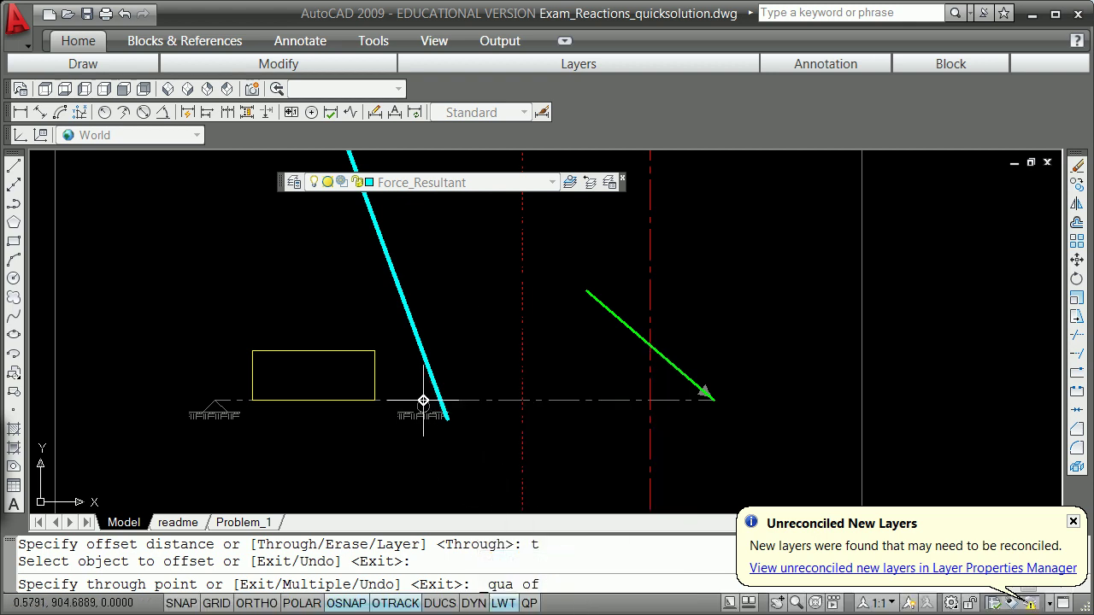
left_click(423, 401)
key("Return")
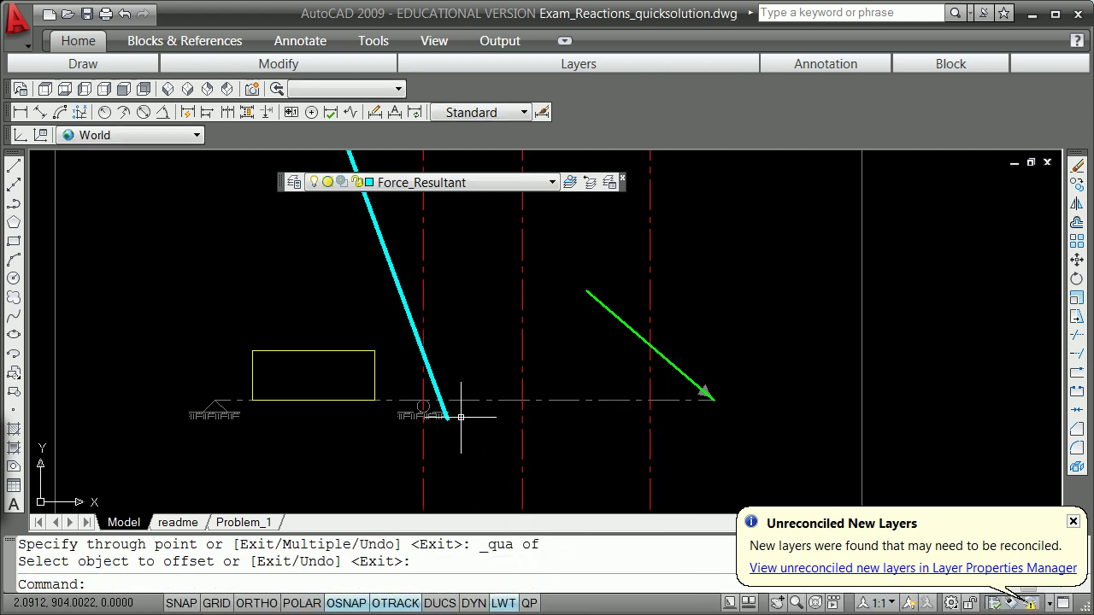
Step: Move the cyan resultant by its upper endpoint to its intersection with the red vertical line through the roller support
scroll(445, 406, "down", 5)
scroll(412, 332, "up", 5)
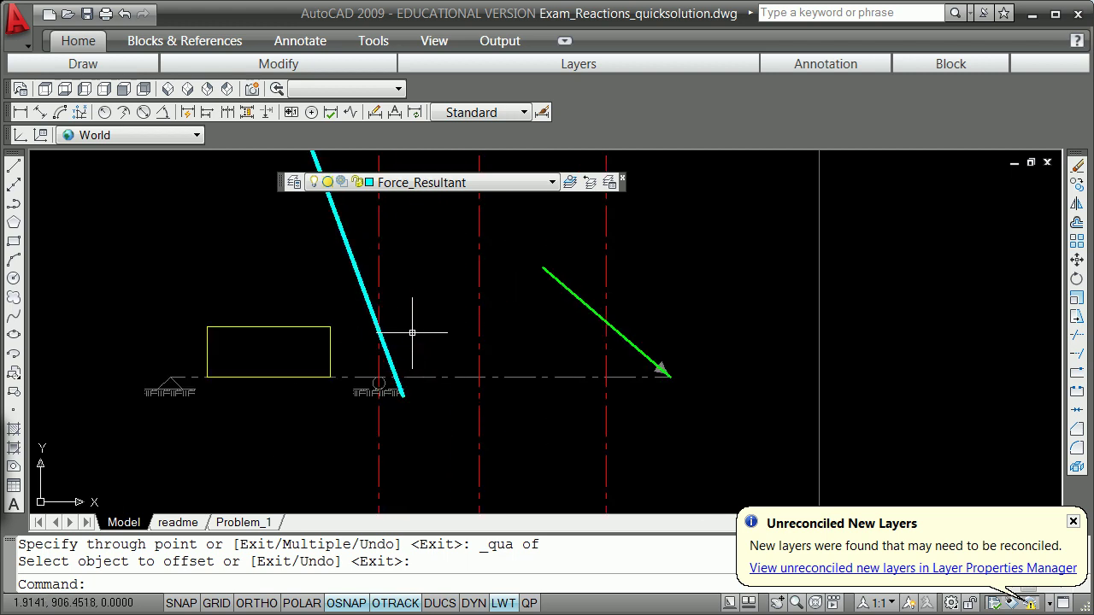
scroll(399, 363, "down", 5)
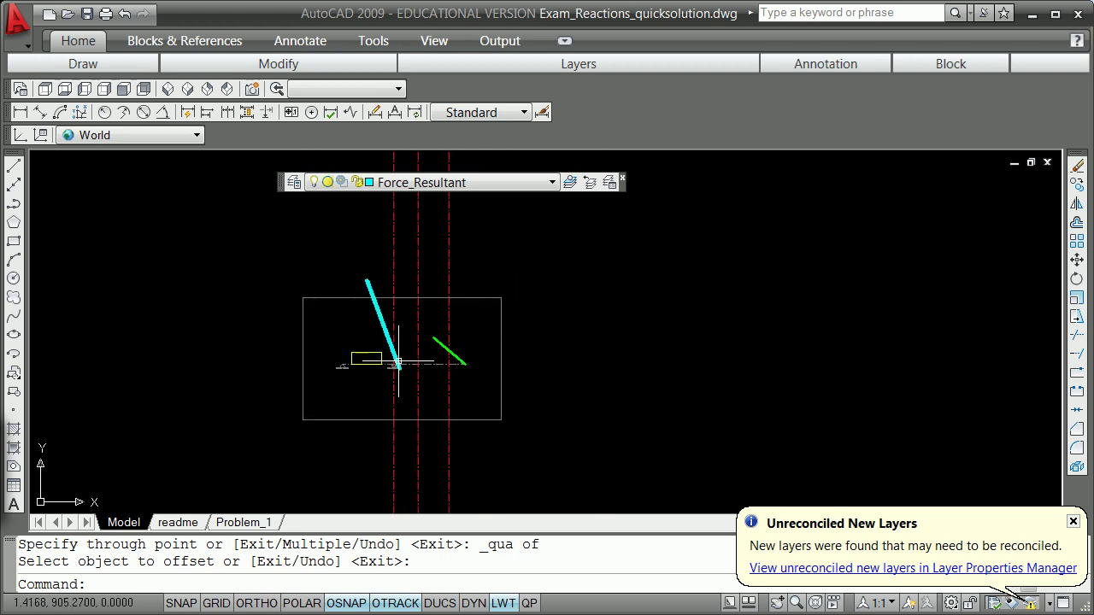
left_click(368, 281)
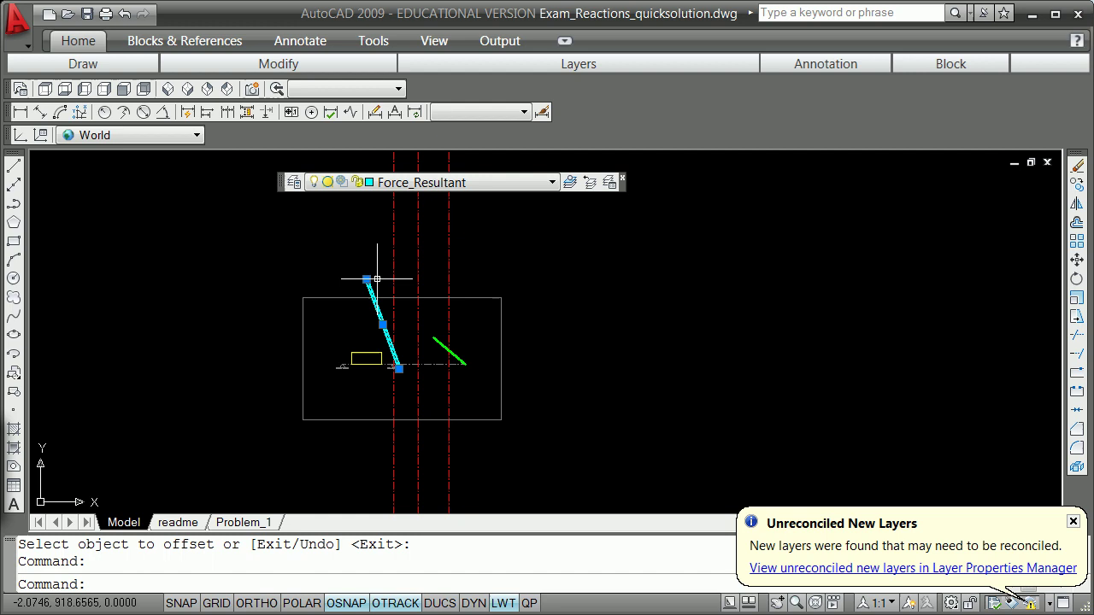
left_click(366, 279)
key("space")
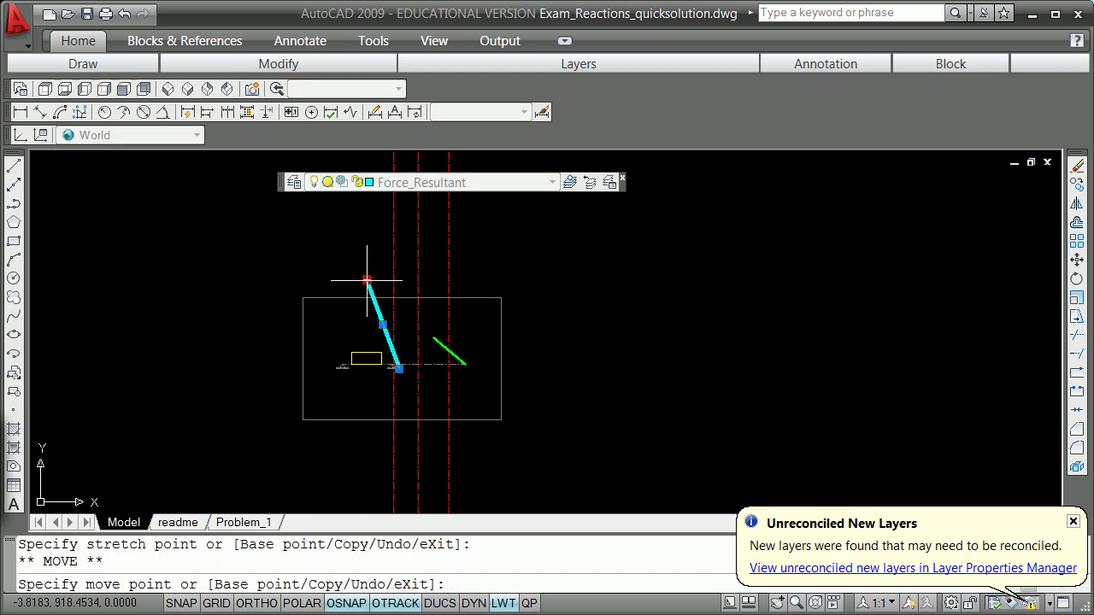
scroll(404, 349, "up", 6)
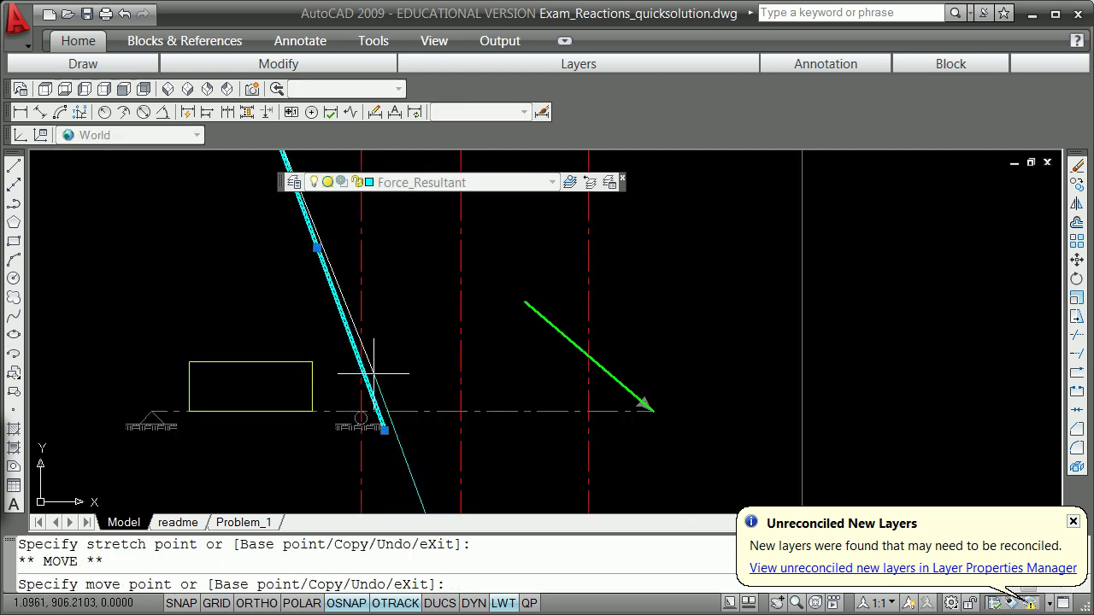
left_click(361, 366)
key("space")
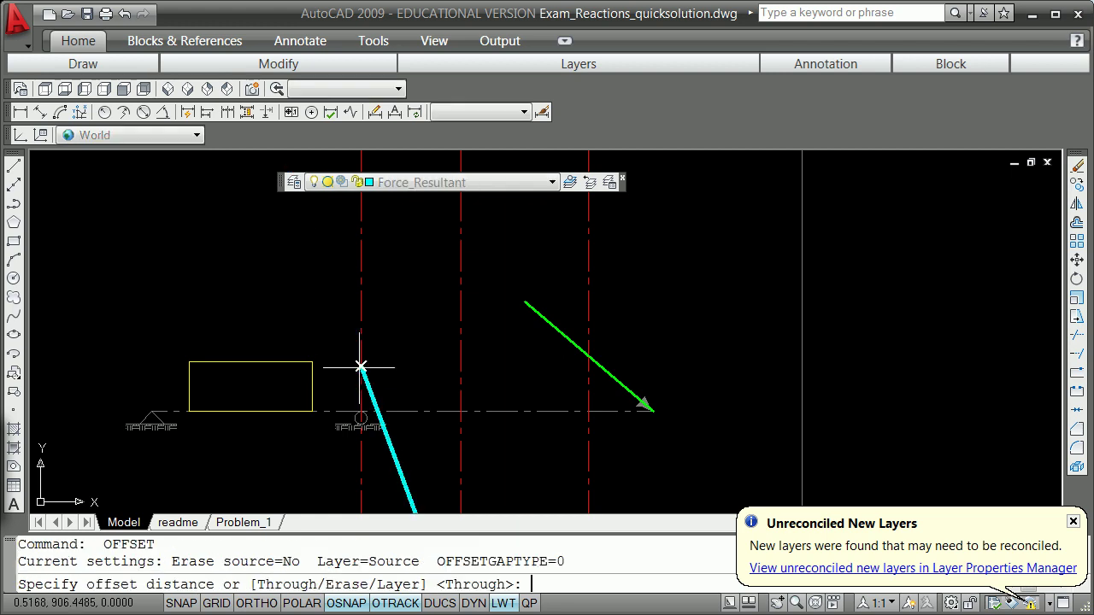
key("Return")
scroll(360, 366, "down", 5)
scroll(351, 453, "up", 4)
key("Escape")
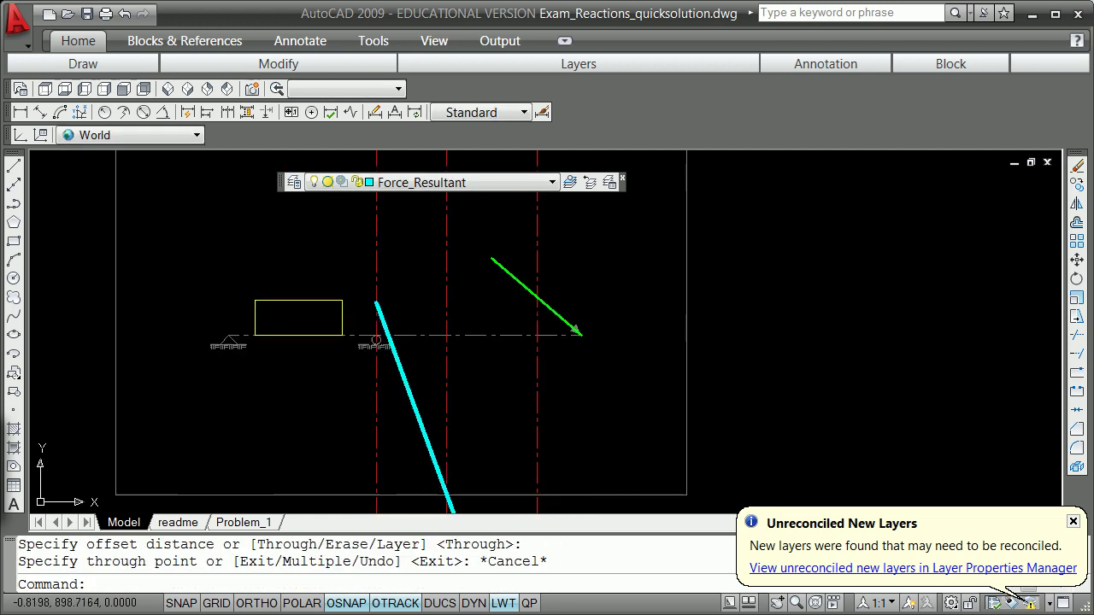
scroll(346, 427, "up", 3)
scroll(320, 405, "down", 6)
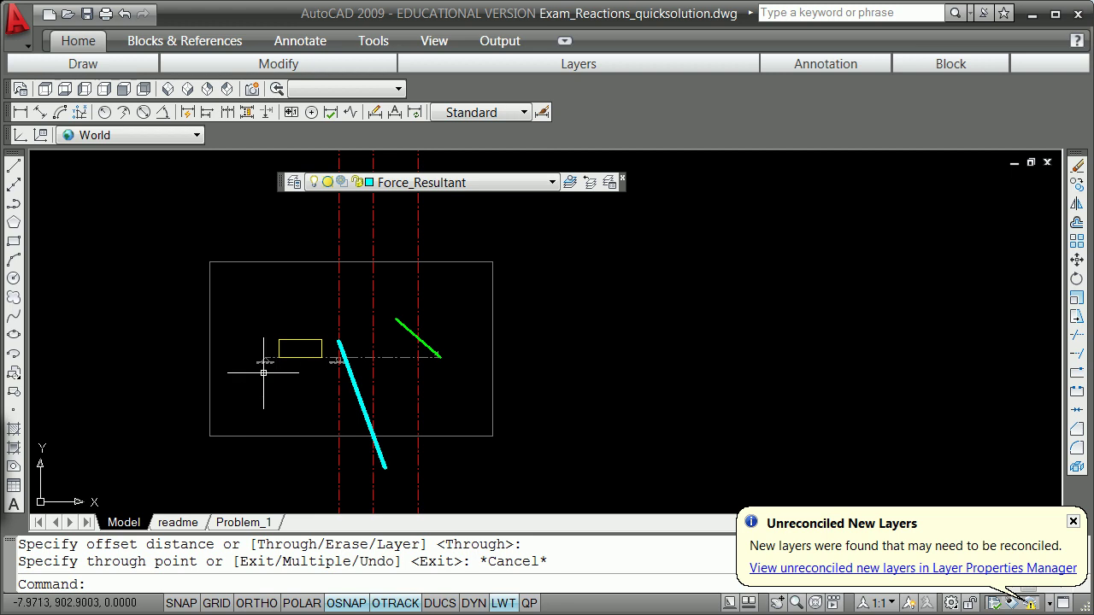